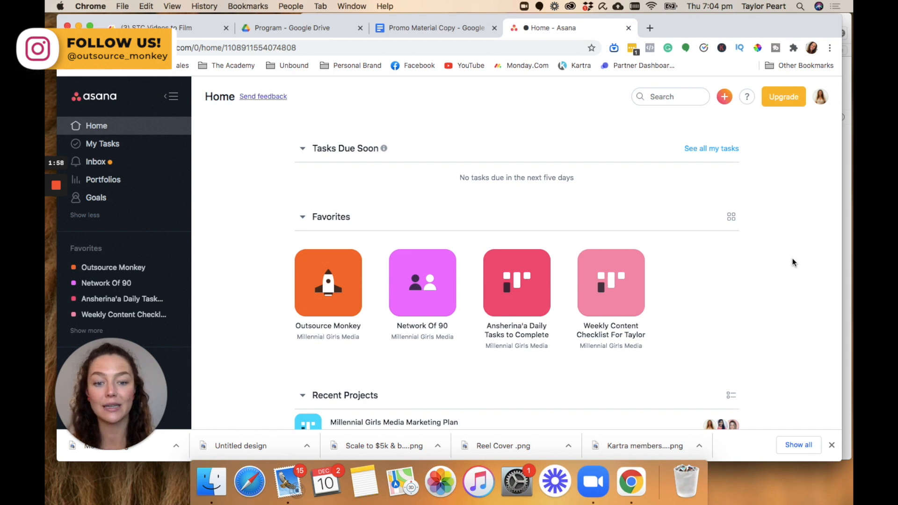
Open the Daily Tasks to Complete project from the favorites and look across its weekday columns.
{"action": "scroll", "coordinate": [782, 292], "scroll_direction": "down", "scroll_amount": 3}
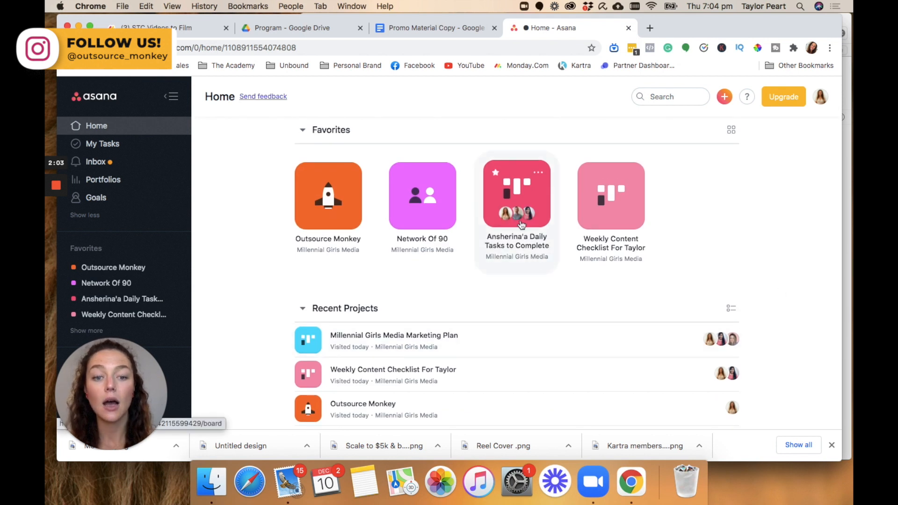
{"action": "left_click", "coordinate": [516, 192]}
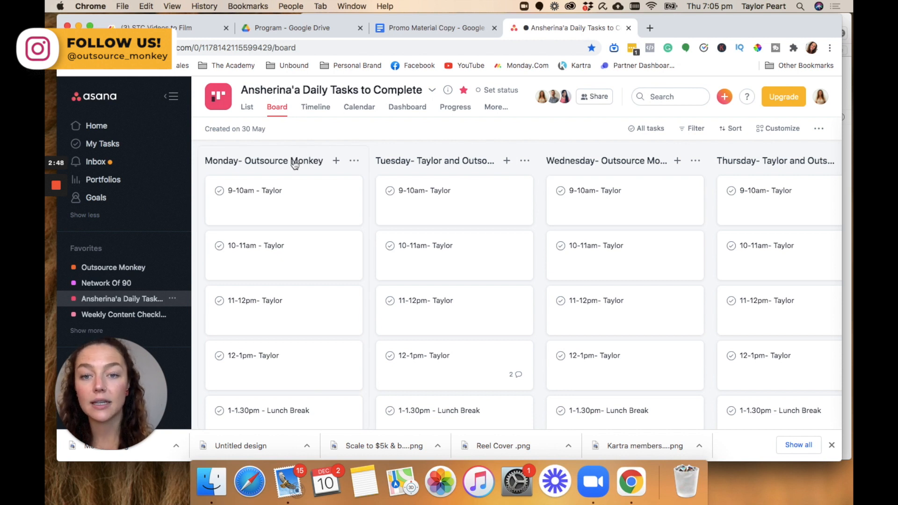
{"action": "scroll", "coordinate": [678, 187], "scroll_direction": "right", "scroll_amount": 5}
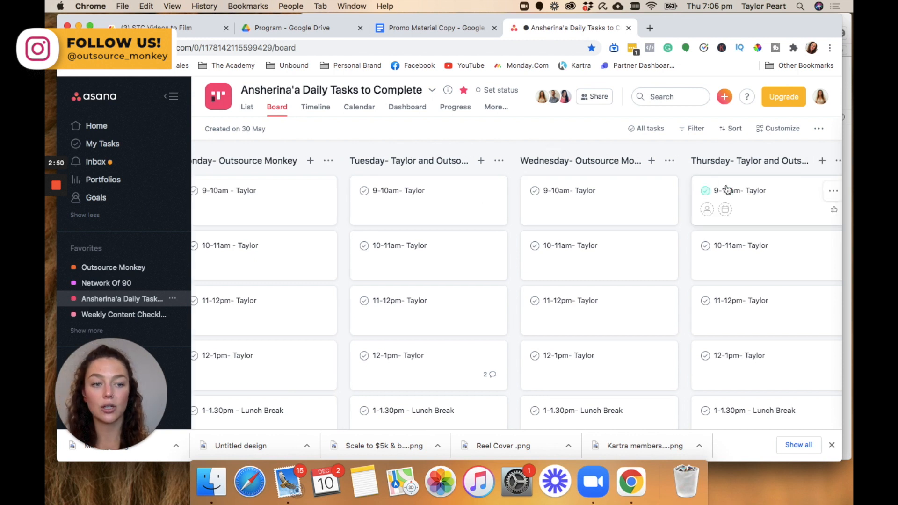
{"action": "scroll", "coordinate": [728, 190], "scroll_direction": "left", "scroll_amount": 5}
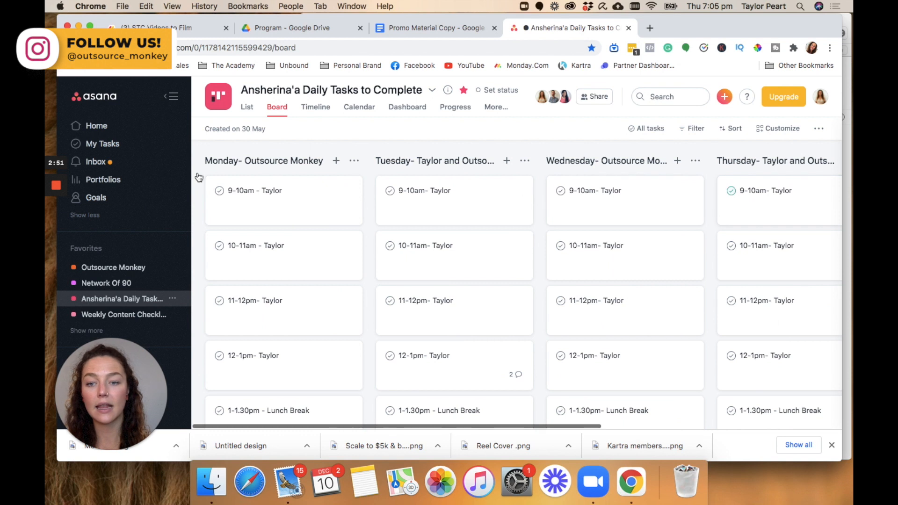
Read the descriptions of Monday's 9-10am, 10-11am and 11-12pm tasks, closing the task details at the end.
{"action": "left_click", "coordinate": [316, 200]}
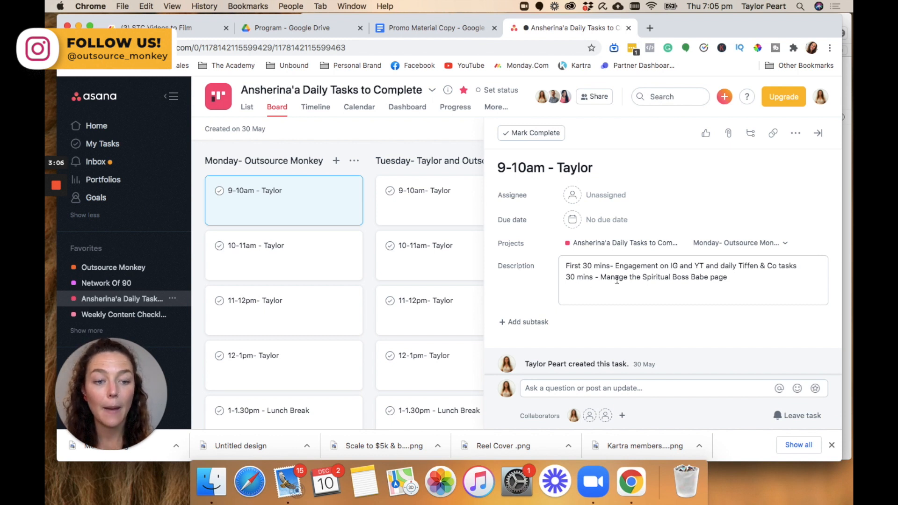
{"action": "left_click", "coordinate": [322, 249]}
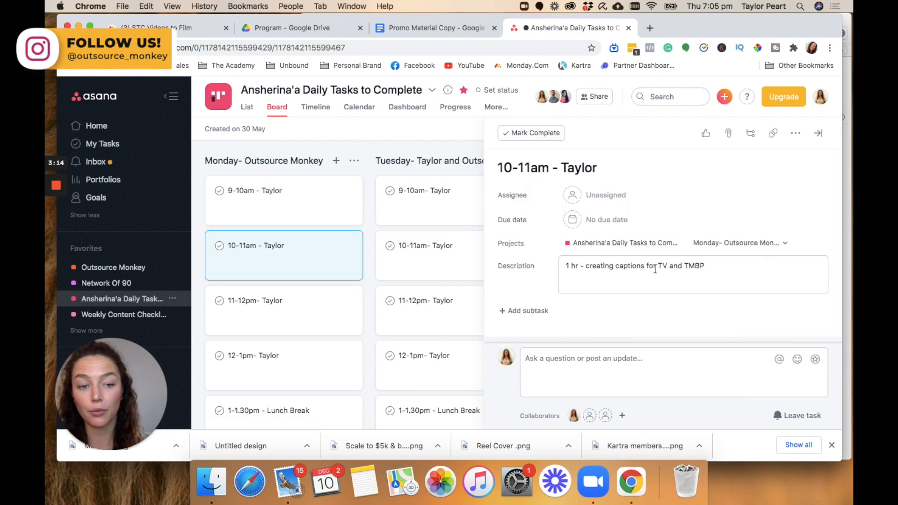
{"action": "left_click", "coordinate": [307, 310]}
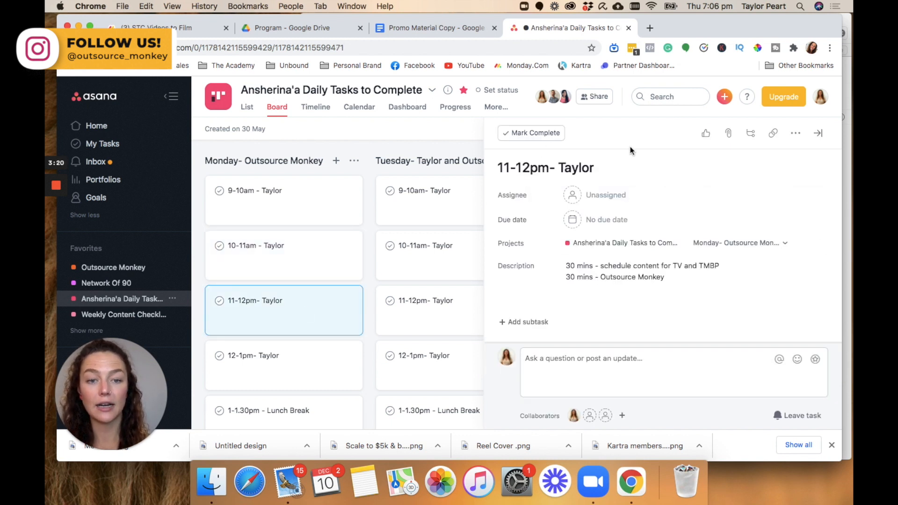
{"action": "left_click", "coordinate": [462, 140]}
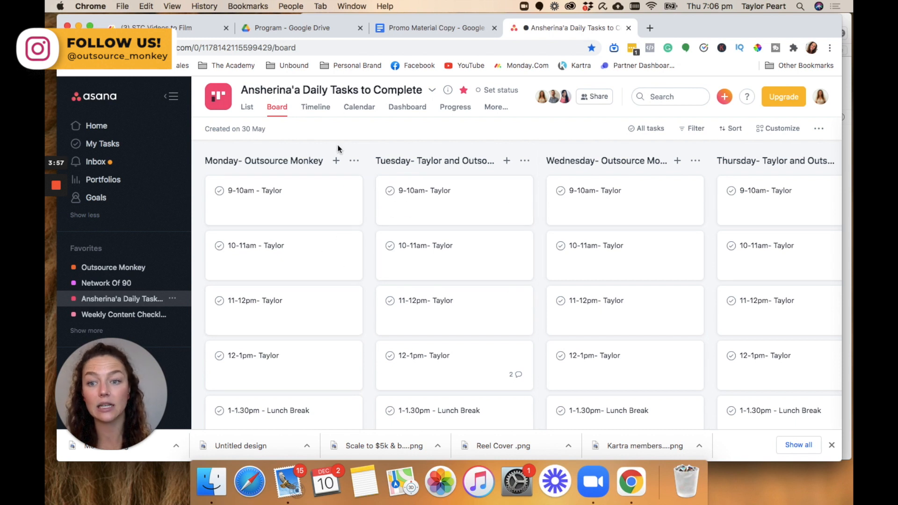
Open the Weekly Content Checklist project from the home page and review the scheduled posts in its Monday to Friday columns.
{"action": "left_click", "coordinate": [122, 127]}
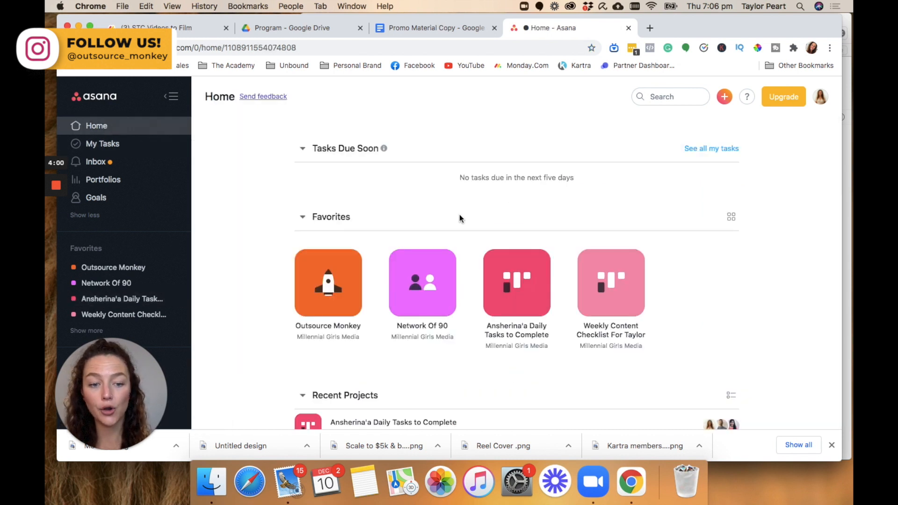
{"action": "left_click", "coordinate": [628, 290]}
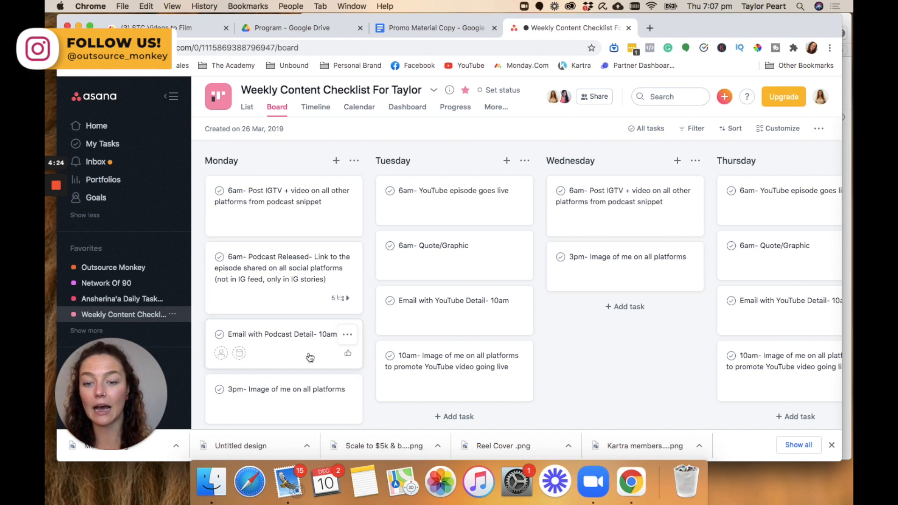
{"action": "scroll", "coordinate": [313, 337], "scroll_direction": "down", "scroll_amount": 1}
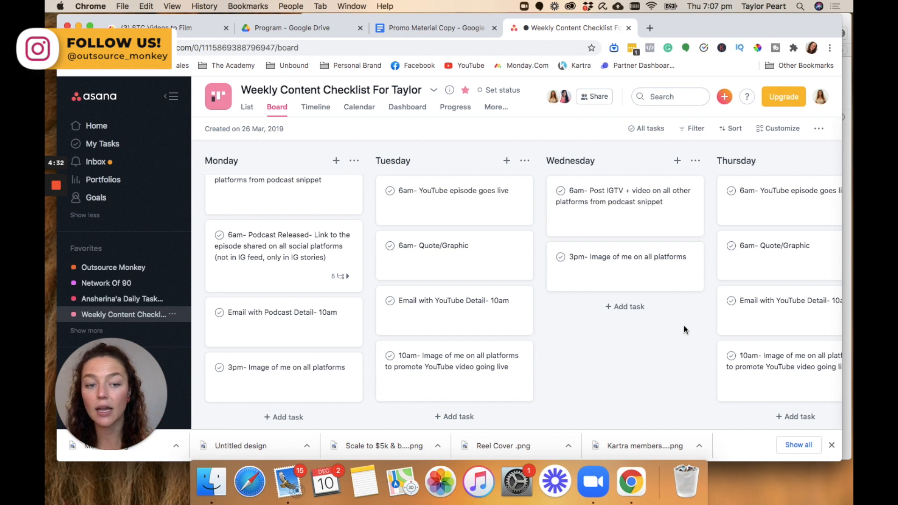
{"action": "scroll", "coordinate": [684, 326], "scroll_direction": "right", "scroll_amount": 5}
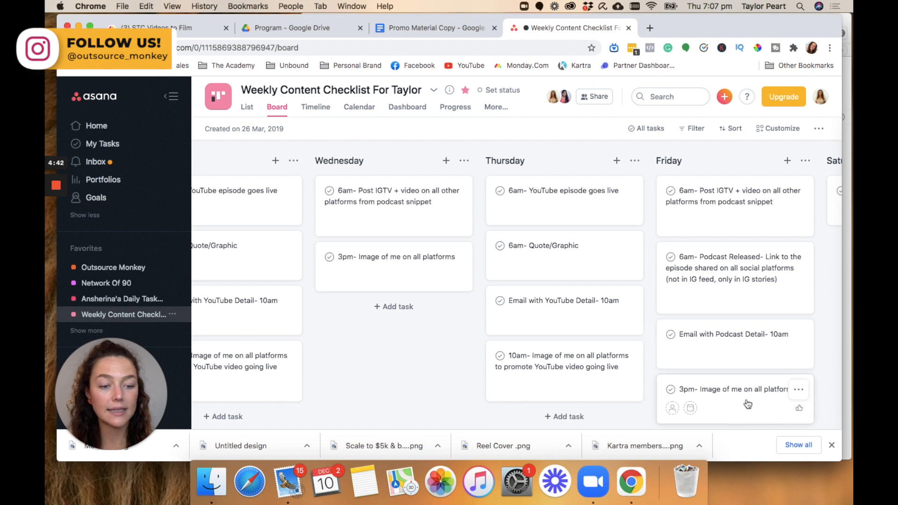
{"action": "scroll", "coordinate": [747, 402], "scroll_direction": "down", "scroll_amount": 1}
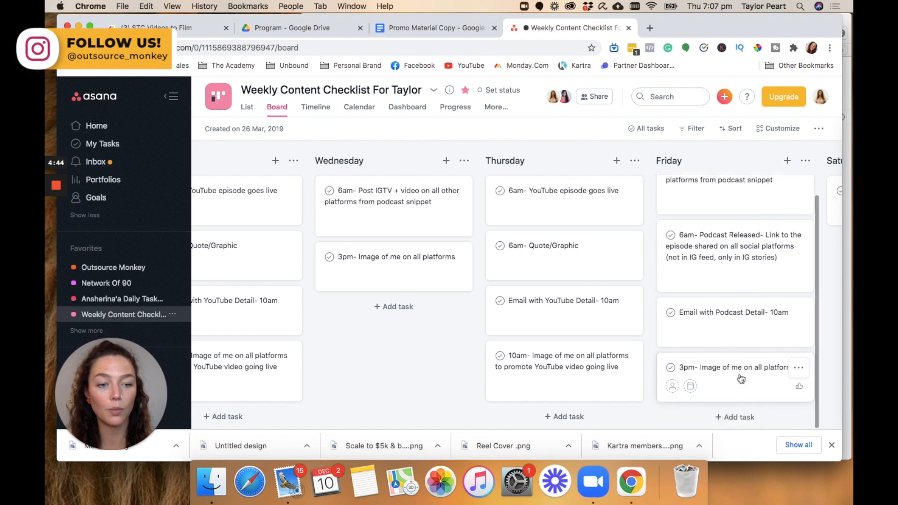
{"action": "scroll", "coordinate": [747, 292], "scroll_direction": "up", "scroll_amount": 1}
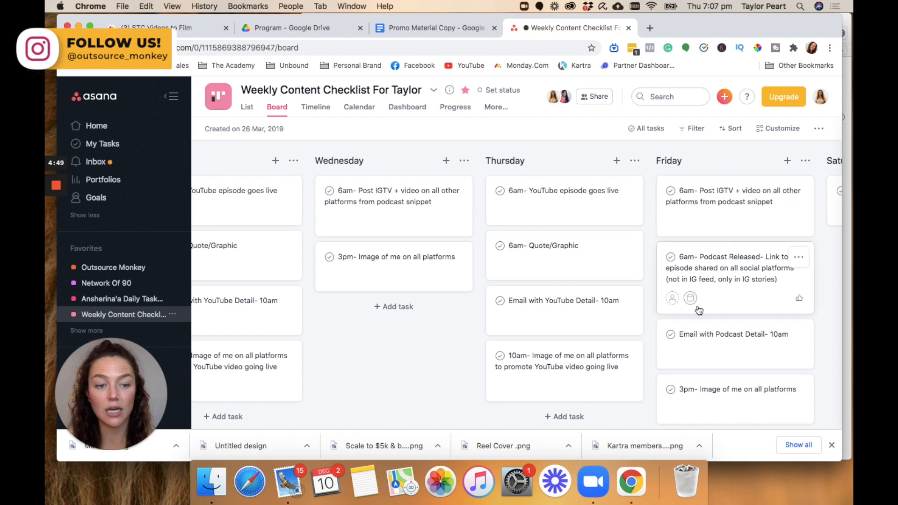
{"action": "scroll", "coordinate": [732, 364], "scroll_direction": "down", "scroll_amount": 1}
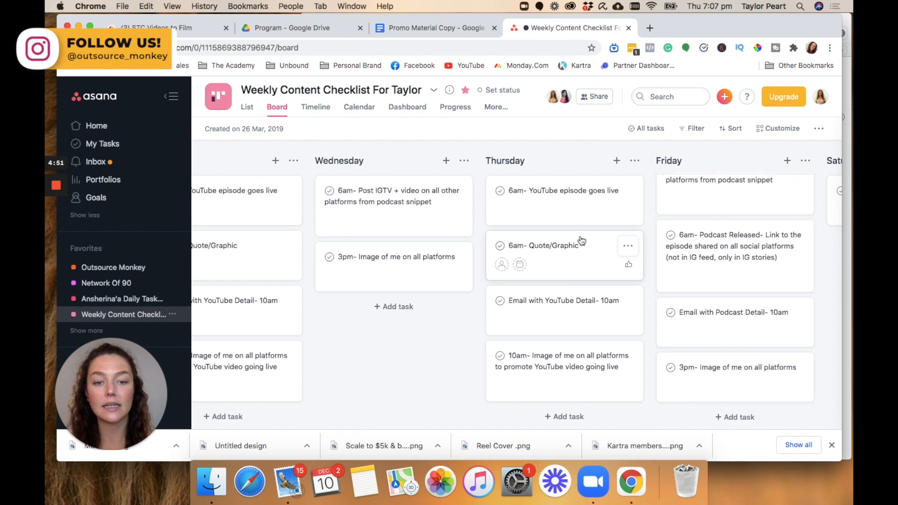
{"action": "scroll", "coordinate": [370, 346], "scroll_direction": "left", "scroll_amount": 3}
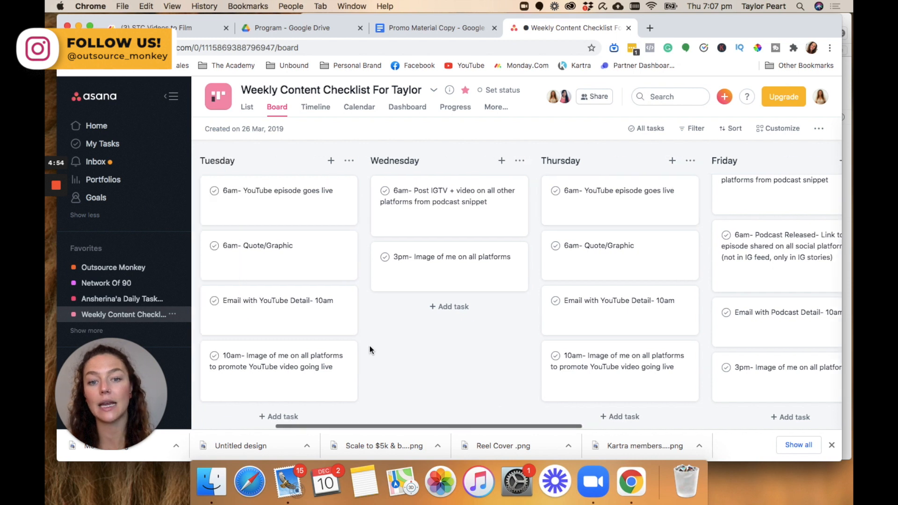
{"action": "scroll", "coordinate": [522, 344], "scroll_direction": "left", "scroll_amount": 3}
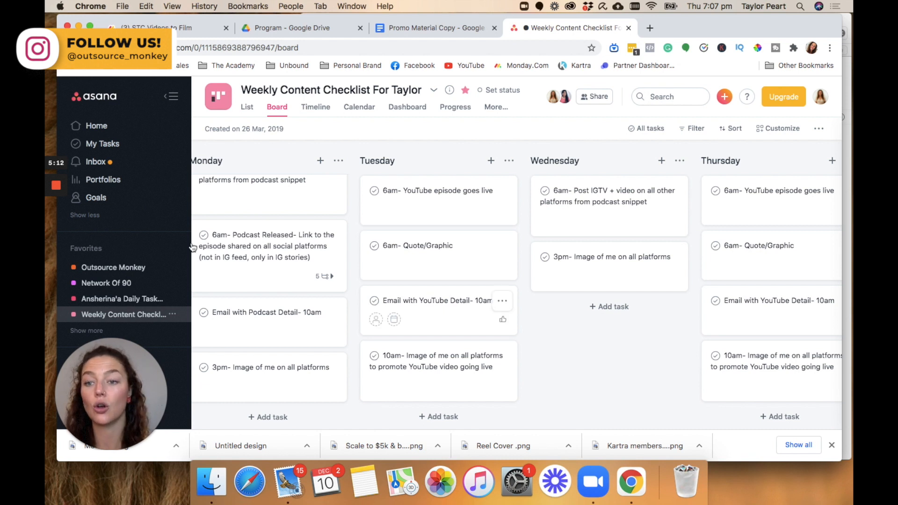
Open the Millennial Girls Media Marketing Plan from the recent projects and examine its channel sections from Email through Paid Campaigns.
{"action": "left_click", "coordinate": [103, 125]}
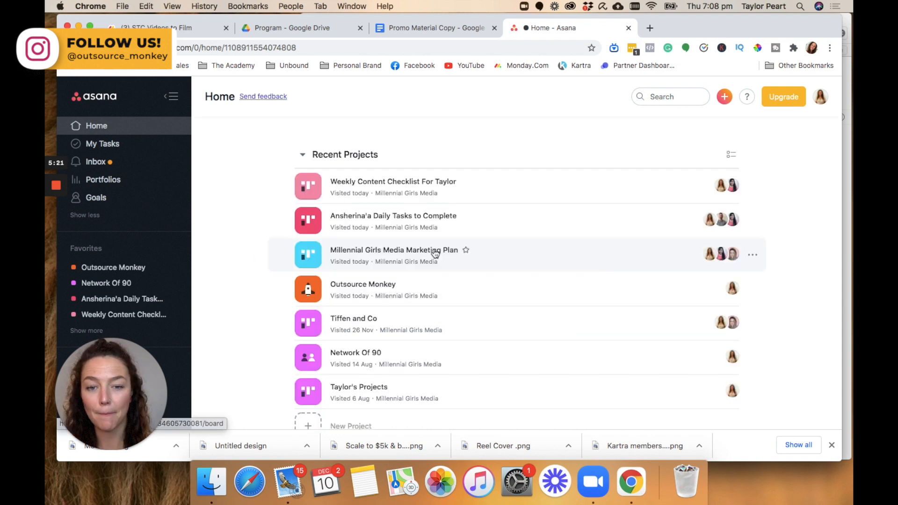
{"action": "left_click", "coordinate": [437, 253]}
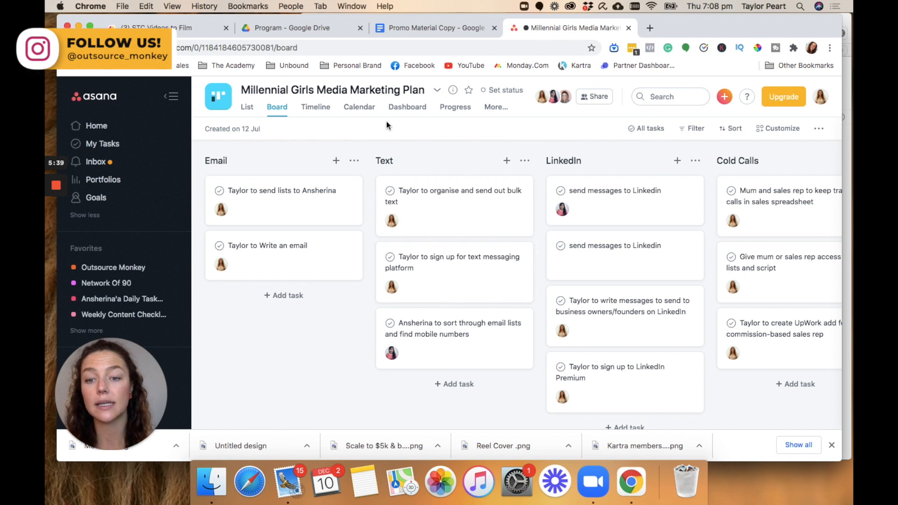
{"action": "scroll", "coordinate": [496, 192], "scroll_direction": "right", "scroll_amount": 10}
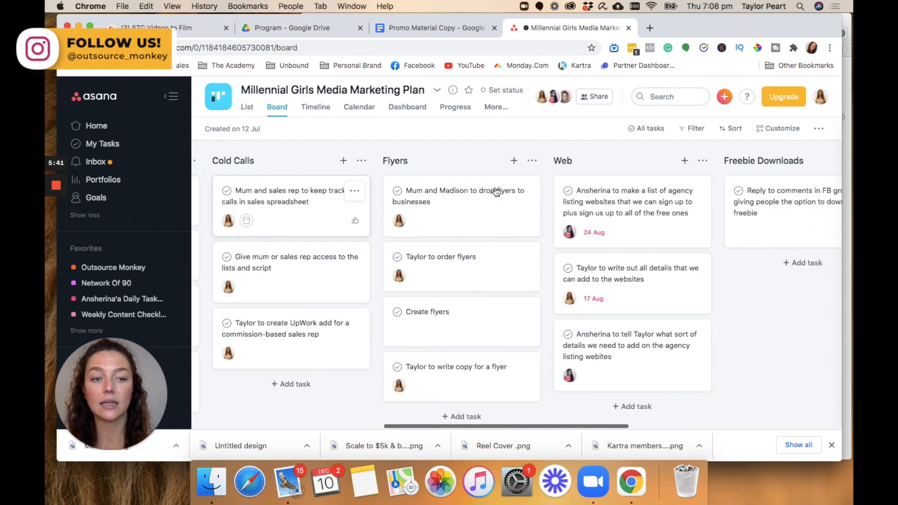
{"action": "scroll", "coordinate": [496, 192], "scroll_direction": "right", "scroll_amount": 10}
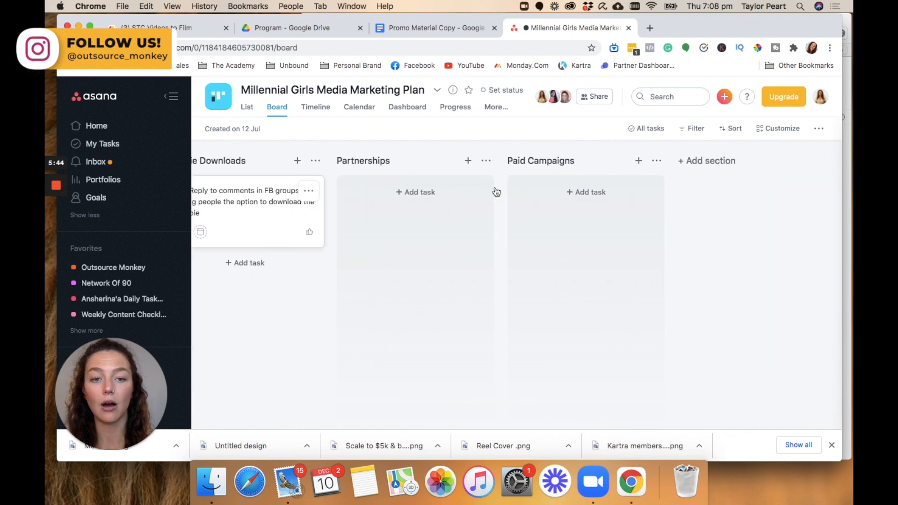
{"action": "scroll", "coordinate": [496, 191], "scroll_direction": "left", "scroll_amount": 20}
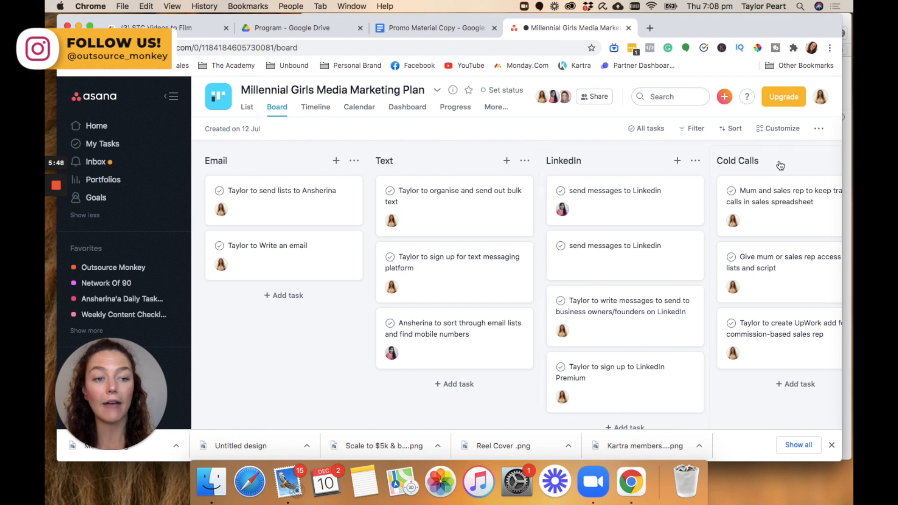
{"action": "scroll", "coordinate": [780, 166], "scroll_direction": "right", "scroll_amount": 5}
{"action": "scroll", "coordinate": [694, 162], "scroll_direction": "right", "scroll_amount": 5}
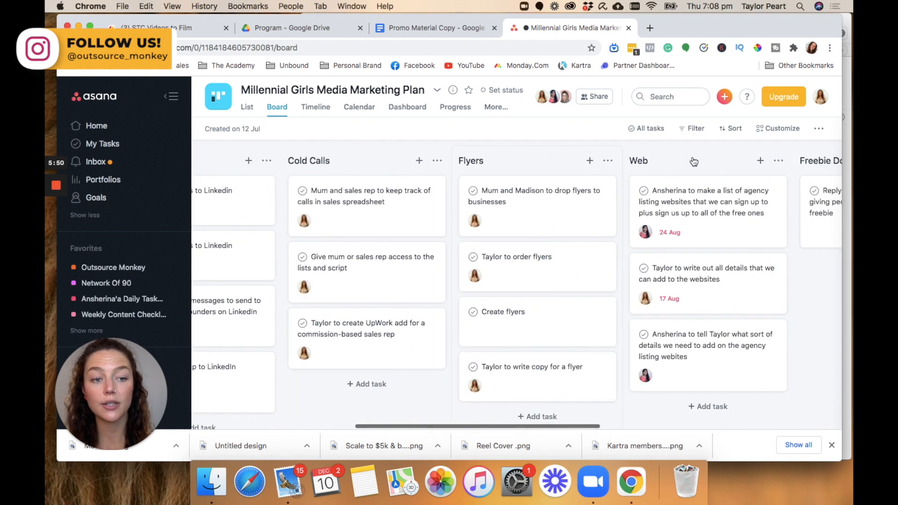
{"action": "scroll", "coordinate": [692, 161], "scroll_direction": "right", "scroll_amount": 5}
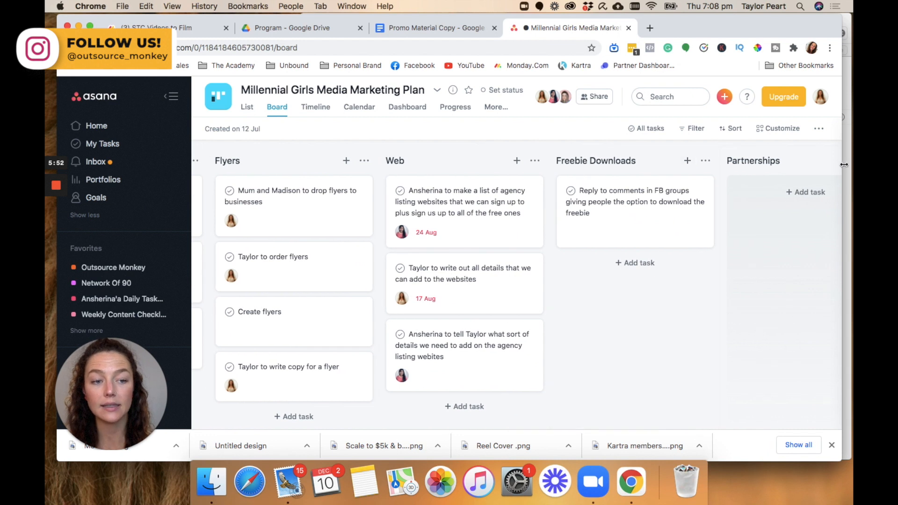
{"action": "scroll", "coordinate": [772, 168], "scroll_direction": "right", "scroll_amount": 5}
{"action": "scroll", "coordinate": [498, 208], "scroll_direction": "left", "scroll_amount": 15}
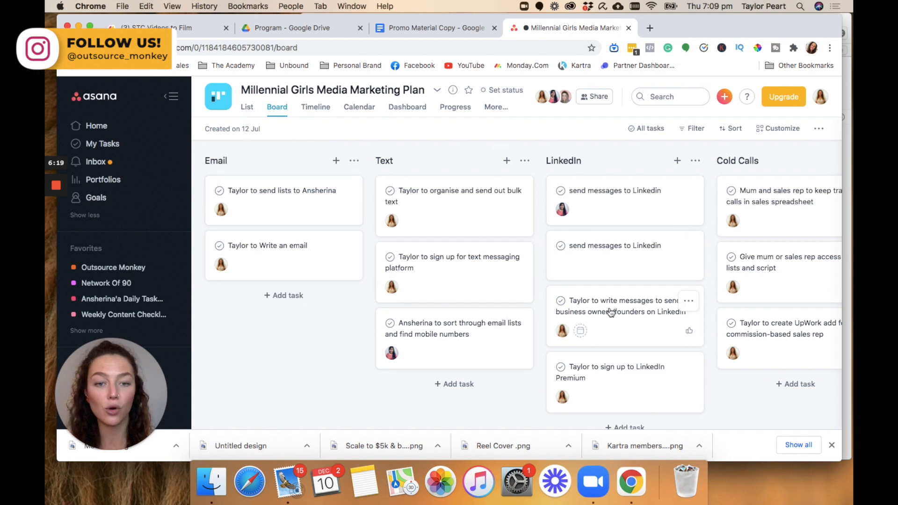
{"action": "scroll", "coordinate": [639, 305], "scroll_direction": "right", "scroll_amount": 15}
{"action": "scroll", "coordinate": [637, 304], "scroll_direction": "left", "scroll_amount": 15}
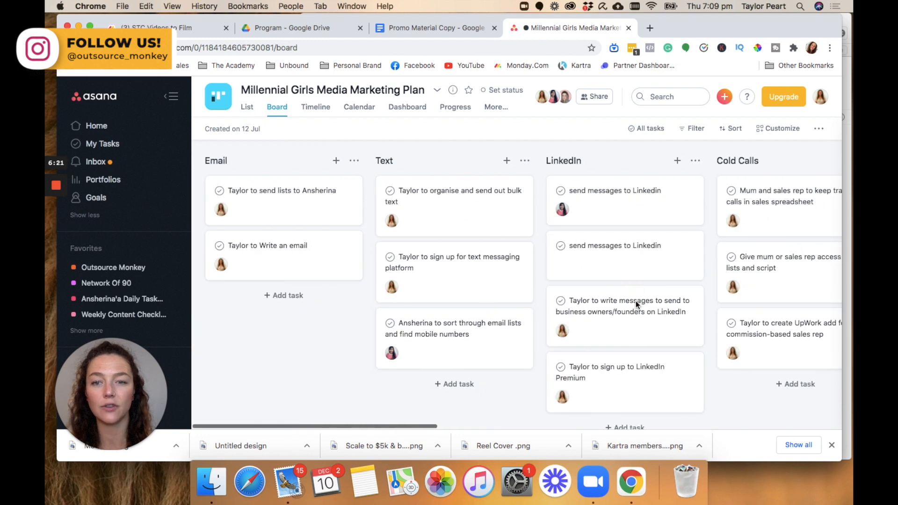
View the marketing plan's tasks as a list, and check the project's dashboard.
{"action": "left_click", "coordinate": [247, 109]}
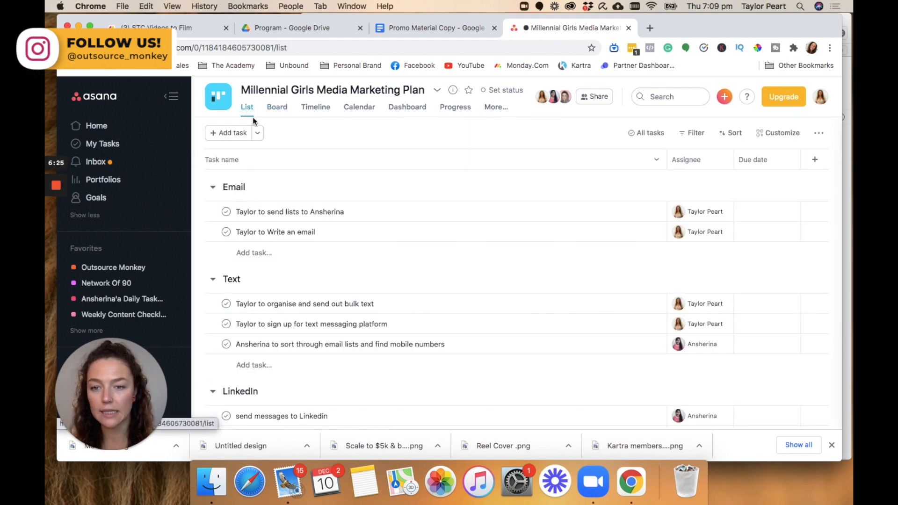
{"action": "scroll", "coordinate": [335, 398], "scroll_direction": "down", "scroll_amount": 3}
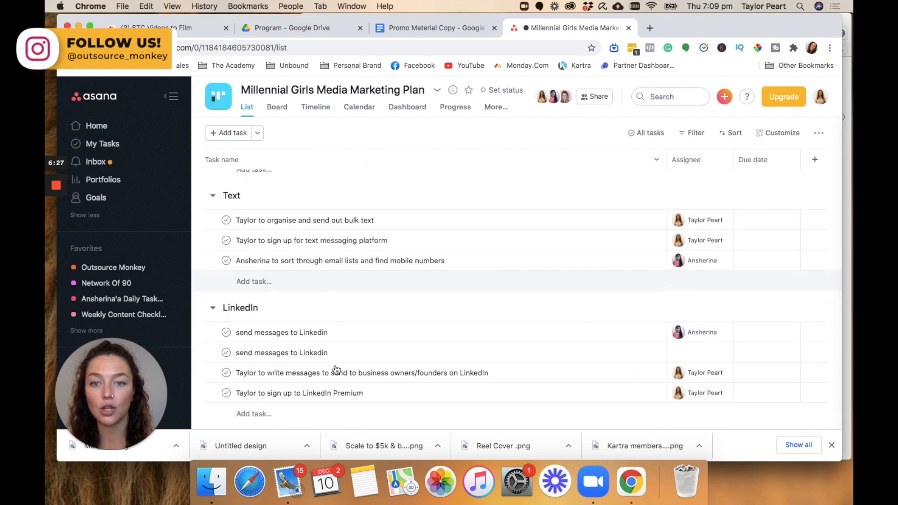
{"action": "scroll", "coordinate": [337, 363], "scroll_direction": "up", "scroll_amount": 3}
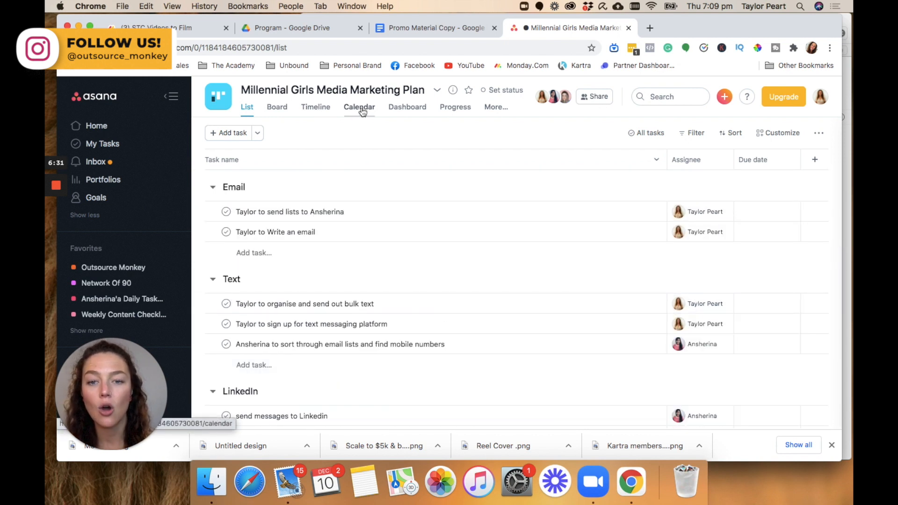
{"action": "left_click", "coordinate": [406, 108]}
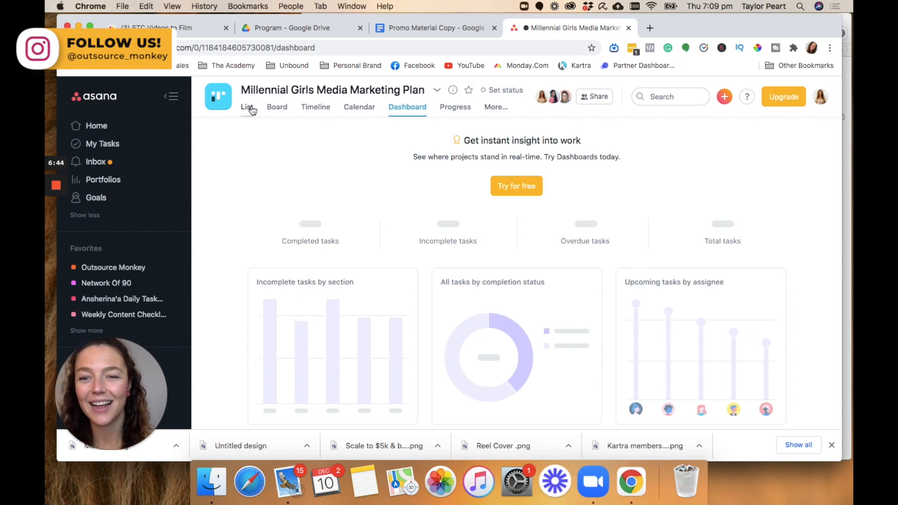
Return the marketing plan to the board view and review all of its sections again.
{"action": "left_click", "coordinate": [272, 109]}
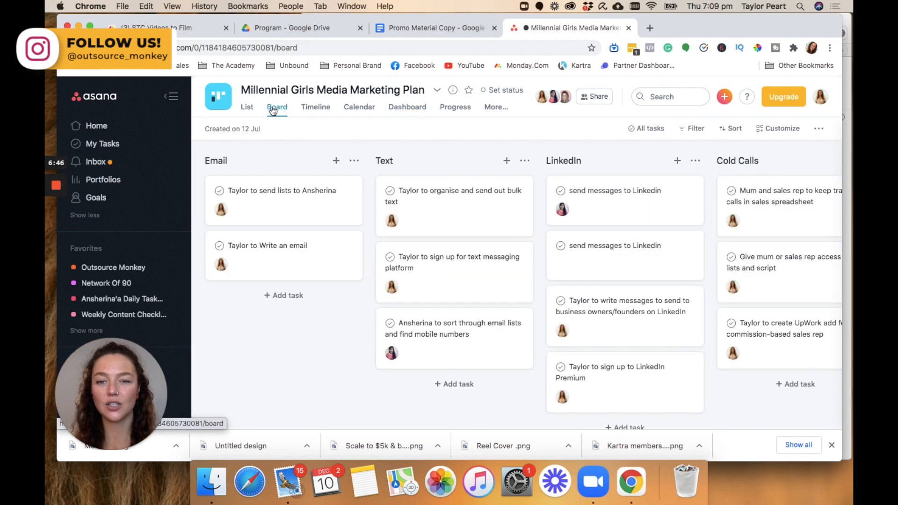
{"action": "scroll", "coordinate": [619, 297], "scroll_direction": "right", "scroll_amount": 5}
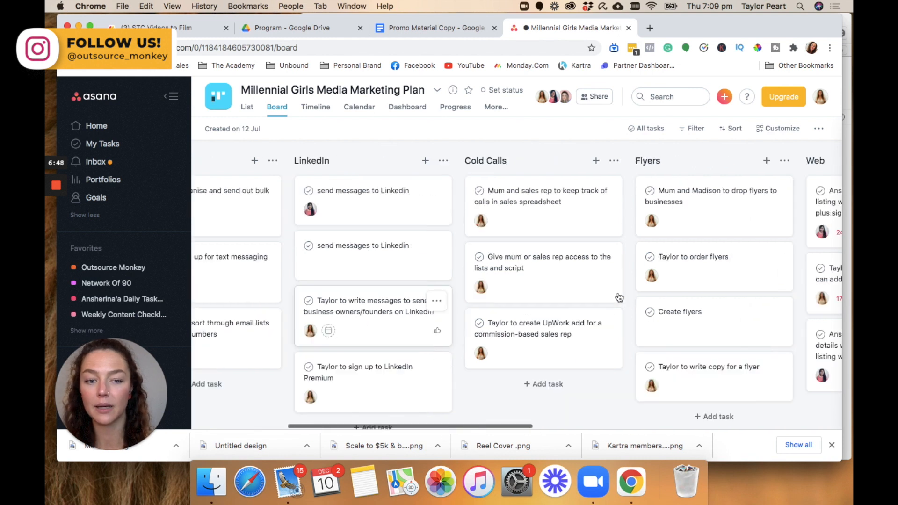
{"action": "scroll", "coordinate": [619, 298], "scroll_direction": "right", "scroll_amount": 8}
{"action": "scroll", "coordinate": [619, 297], "scroll_direction": "left", "scroll_amount": 13}
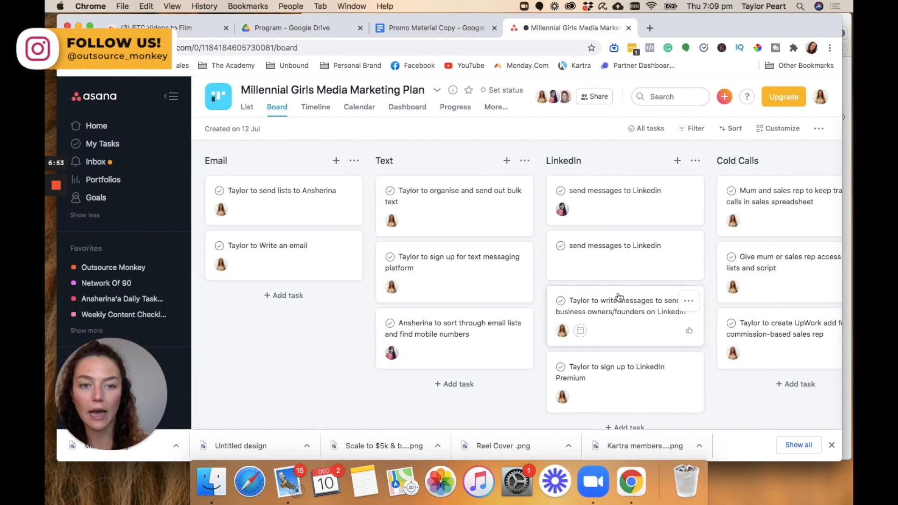
{"action": "scroll", "coordinate": [780, 296], "scroll_direction": "right", "scroll_amount": 14}
{"action": "scroll", "coordinate": [798, 304], "scroll_direction": "left", "scroll_amount": 14}
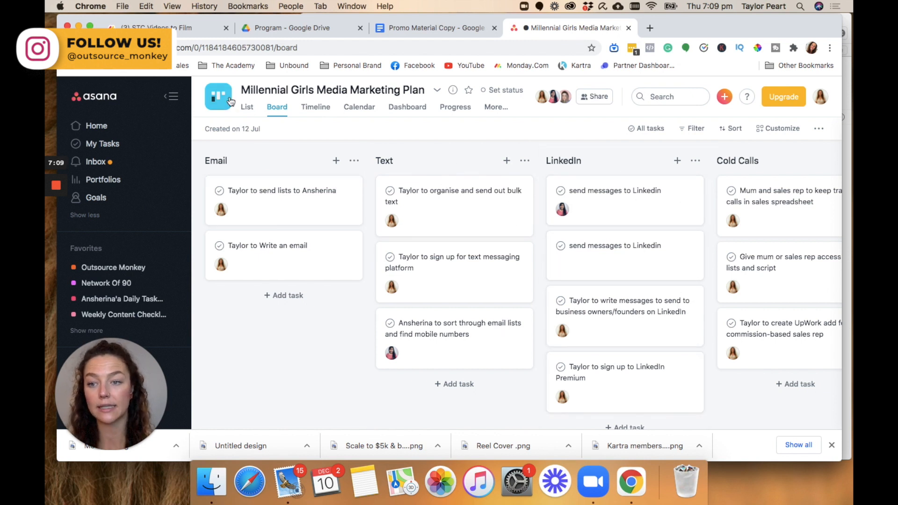
Open the Tiffen and Co project from the recent projects and review its sections from Research through Done.
{"action": "left_click", "coordinate": [96, 125]}
{"action": "scroll", "coordinate": [224, 357], "scroll_direction": "down", "scroll_amount": 6}
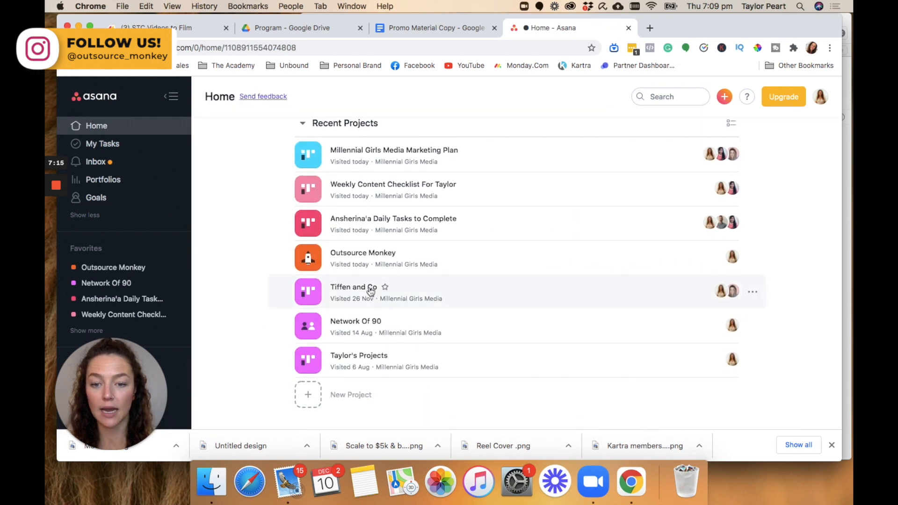
{"action": "left_click", "coordinate": [369, 291]}
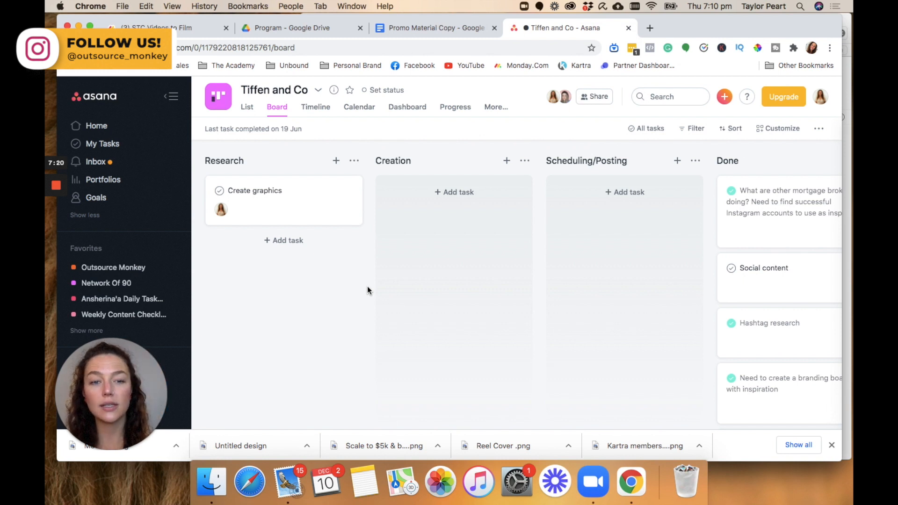
{"action": "scroll", "coordinate": [656, 236], "scroll_direction": "right", "scroll_amount": 5}
{"action": "scroll", "coordinate": [655, 236], "scroll_direction": "left", "scroll_amount": 5}
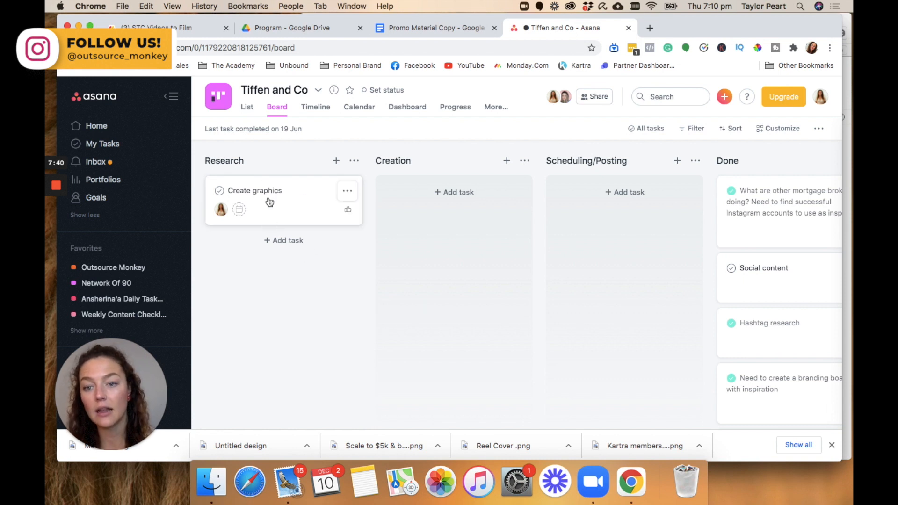
Move the Create graphics task from Research to Creation, and on into the Done section.
{"action": "left_click_drag", "start_coordinate": [267, 196], "coordinate": [435, 209]}
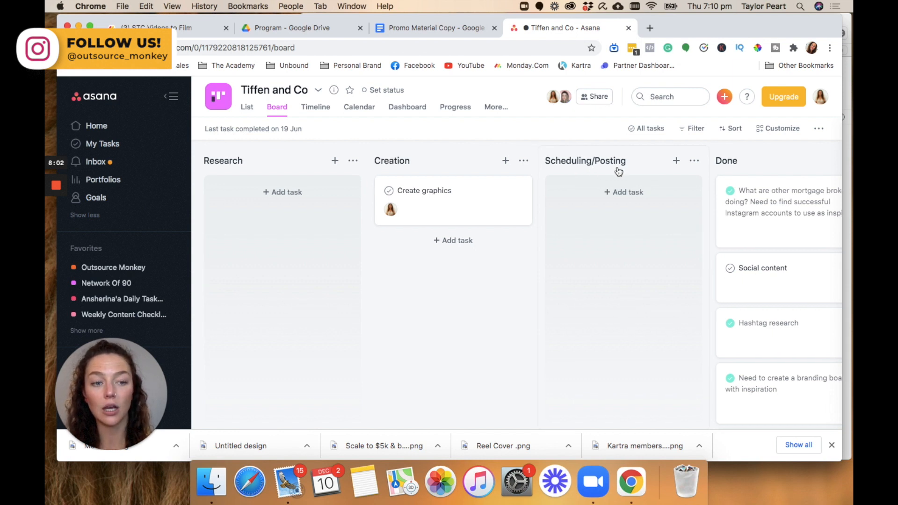
{"action": "scroll", "coordinate": [618, 172], "scroll_direction": "right", "scroll_amount": 5}
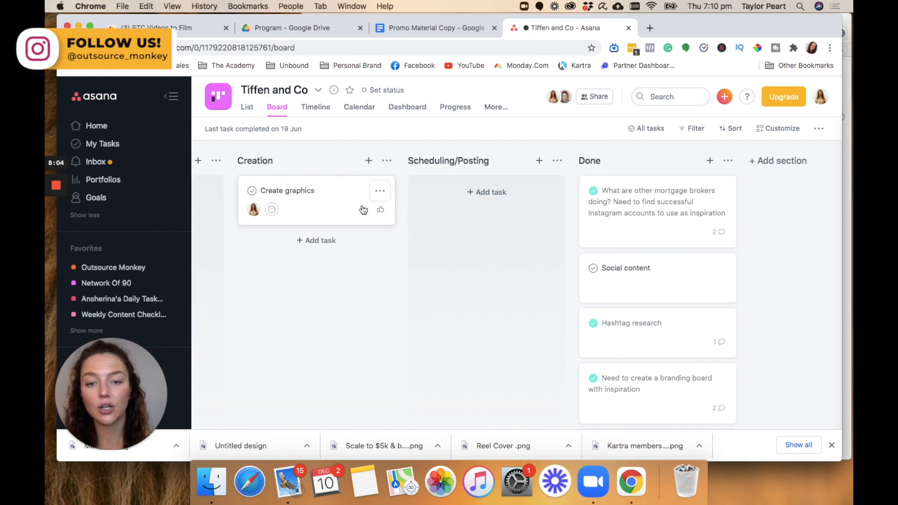
{"action": "left_click_drag", "start_coordinate": [376, 218], "coordinate": [669, 251]}
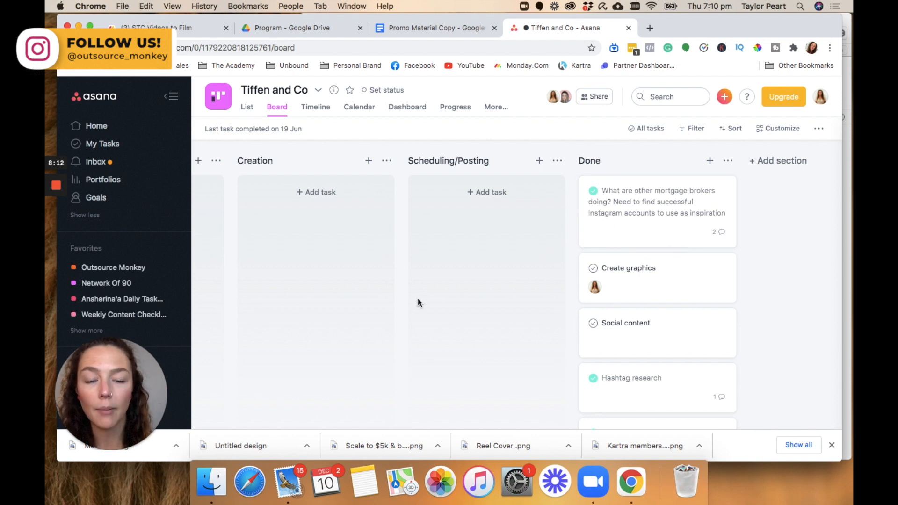
{"action": "scroll", "coordinate": [418, 302], "scroll_direction": "left", "scroll_amount": 5}
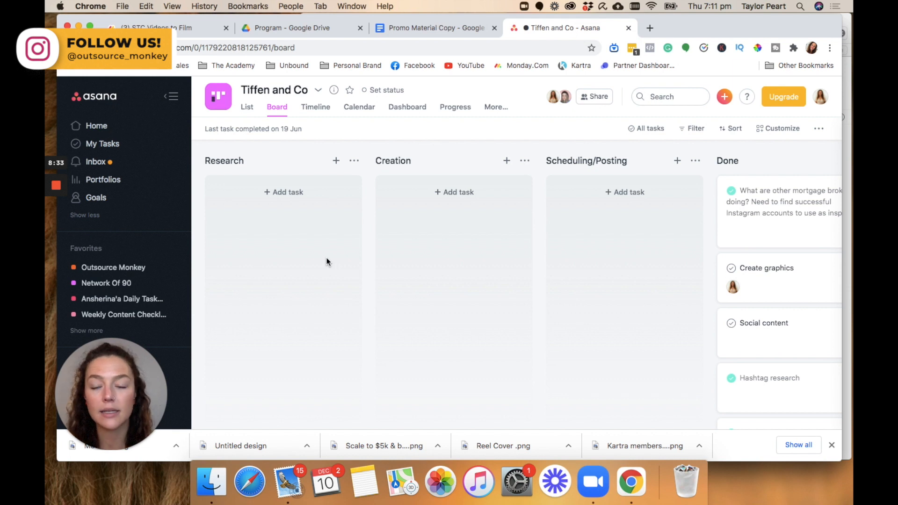
Return to the home page and review the favorite and recent projects.
{"action": "left_click", "coordinate": [94, 125]}
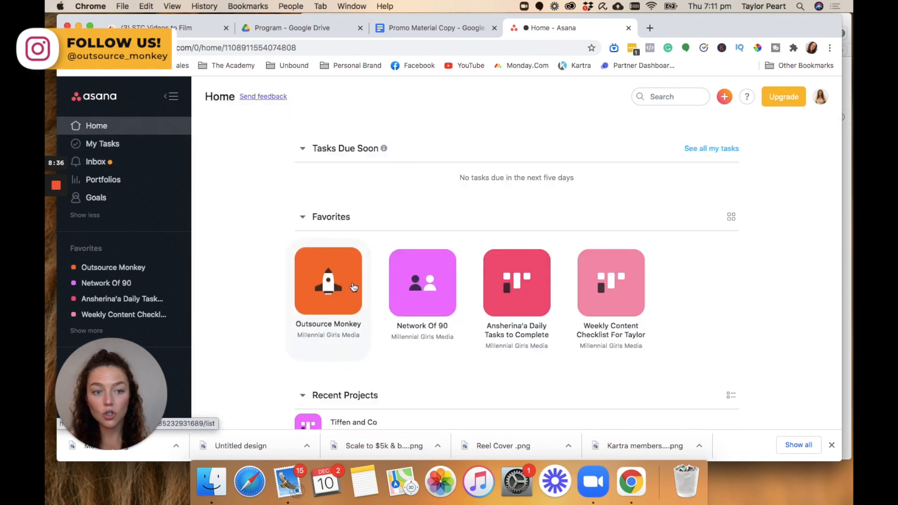
{"action": "scroll", "coordinate": [354, 287], "scroll_direction": "down", "scroll_amount": 5}
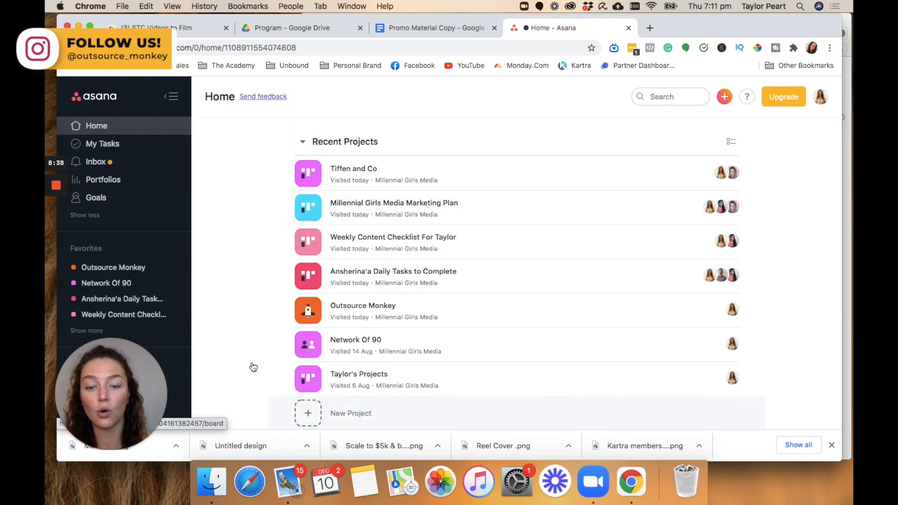
{"action": "scroll", "coordinate": [251, 218], "scroll_direction": "up", "scroll_amount": 5}
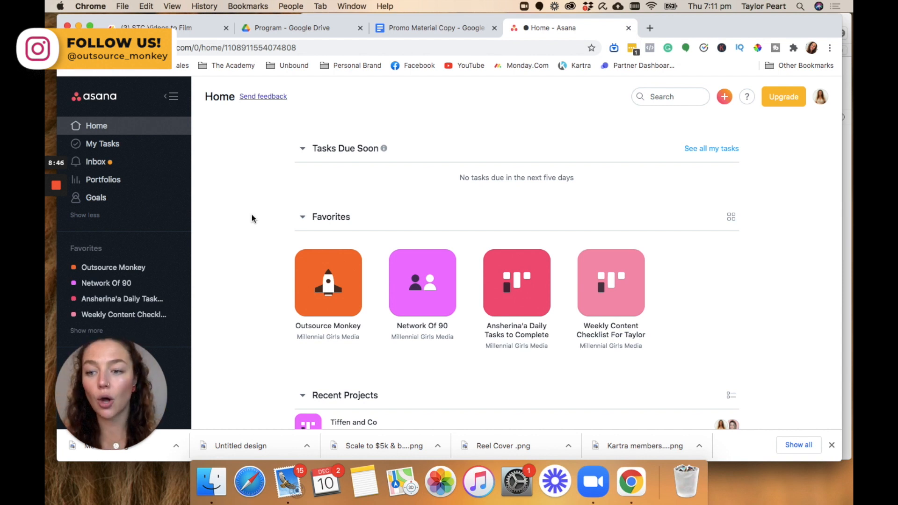
{"action": "scroll", "coordinate": [241, 234], "scroll_direction": "down", "scroll_amount": 3}
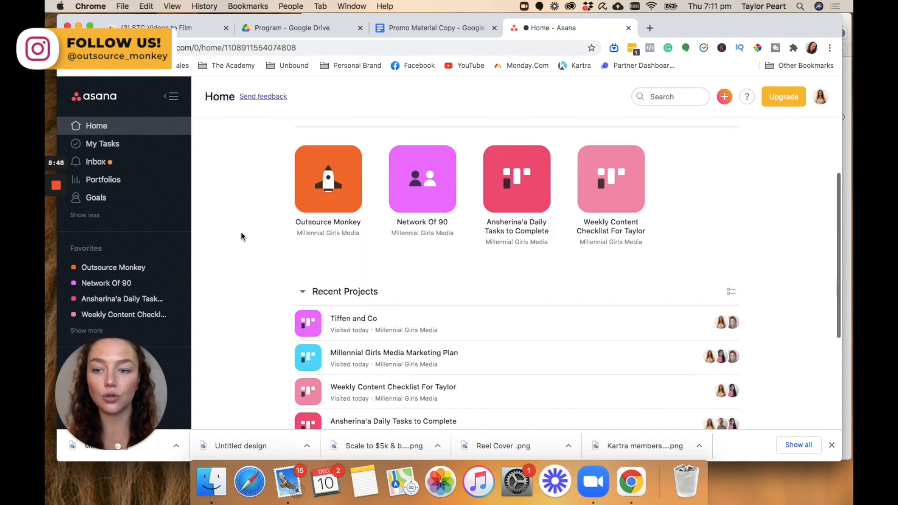
{"action": "scroll", "coordinate": [241, 232], "scroll_direction": "up", "scroll_amount": 3}
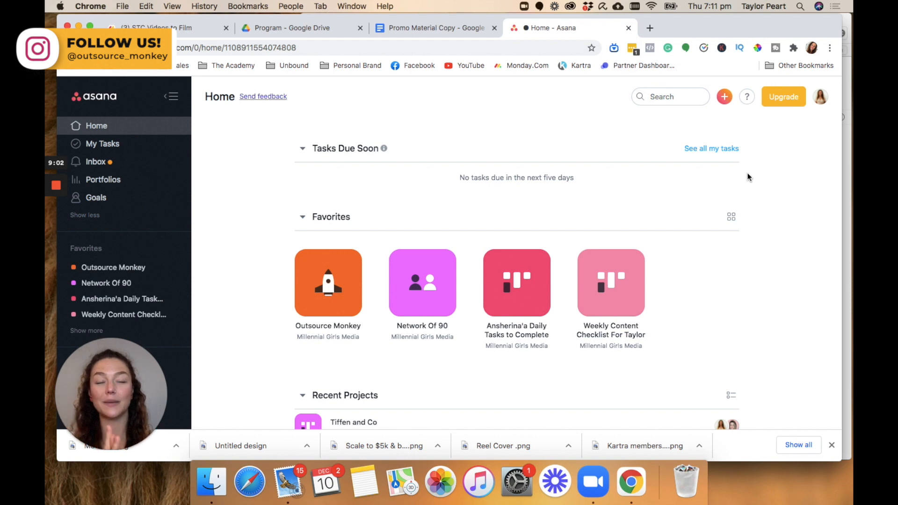
Start creating a new project and open the template library as its starting point.
{"action": "left_click", "coordinate": [726, 97]}
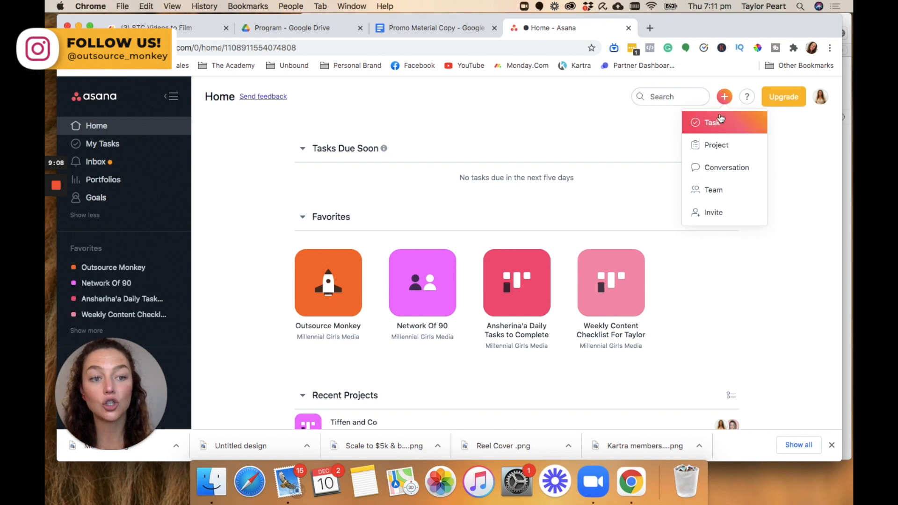
{"action": "left_click", "coordinate": [730, 147]}
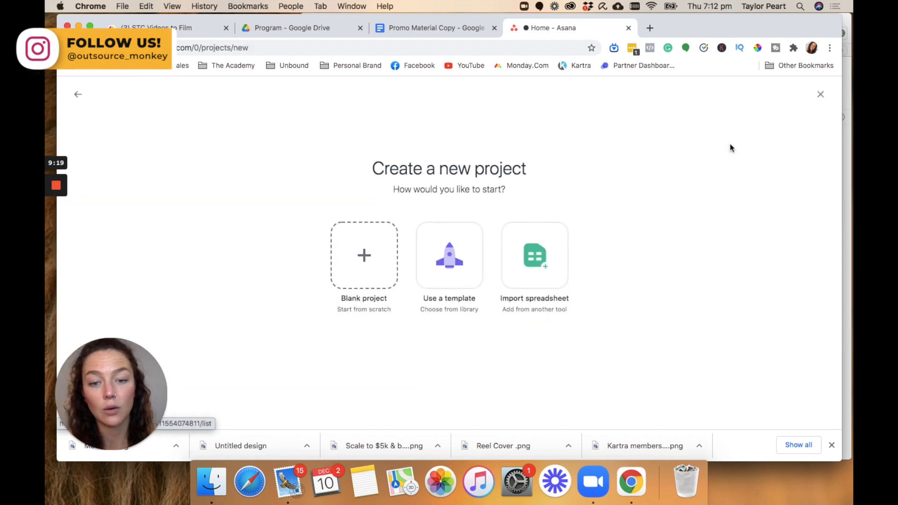
{"action": "left_click", "coordinate": [460, 260]}
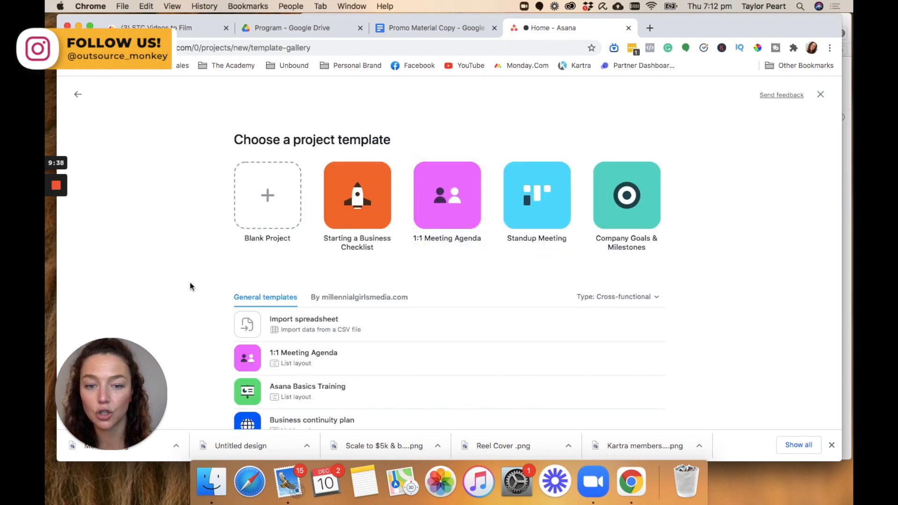
Browse the full list of general cross-functional project templates, including the premium ones.
{"action": "scroll", "coordinate": [190, 283], "scroll_direction": "down", "scroll_amount": 3}
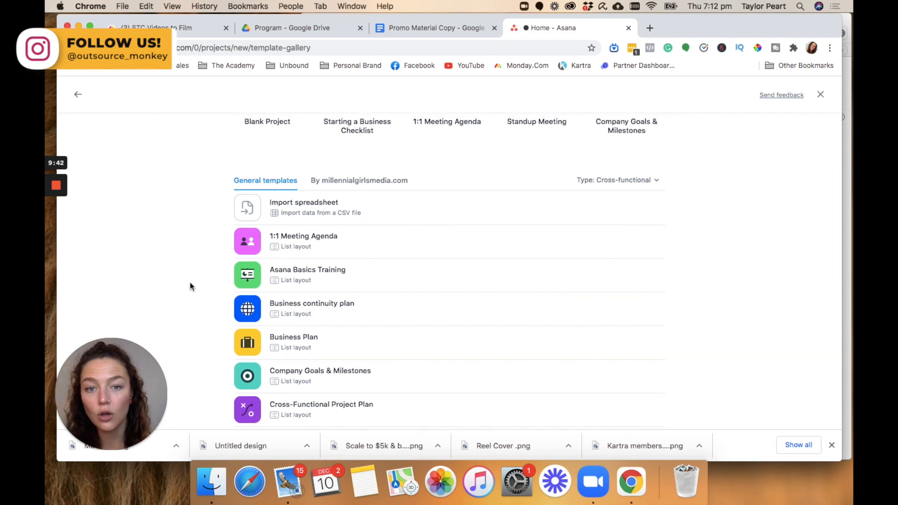
{"action": "scroll", "coordinate": [190, 282], "scroll_direction": "up", "scroll_amount": 2}
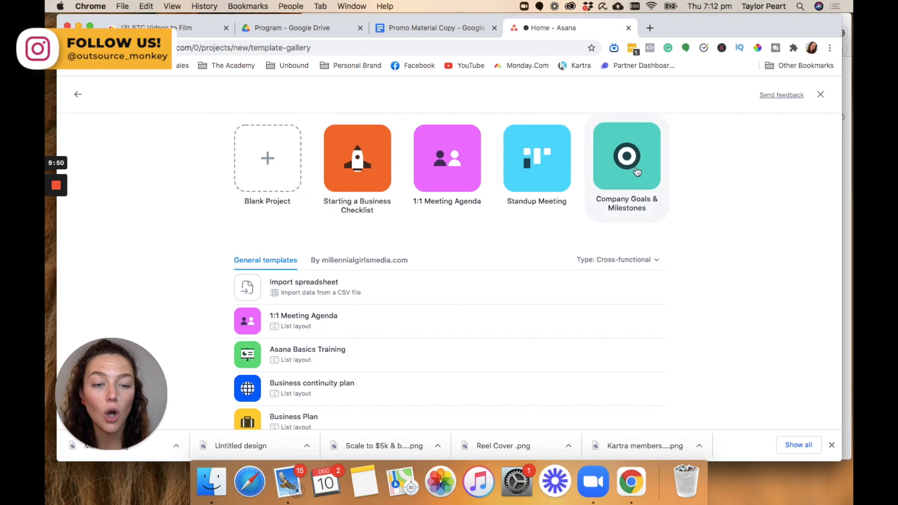
{"action": "scroll", "coordinate": [187, 290], "scroll_direction": "down", "scroll_amount": 5}
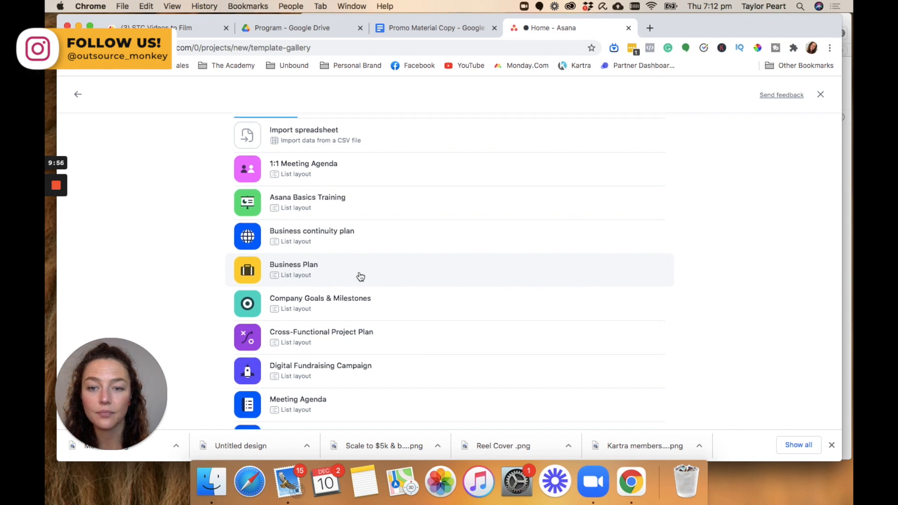
{"action": "scroll", "coordinate": [360, 277], "scroll_direction": "down", "scroll_amount": 4}
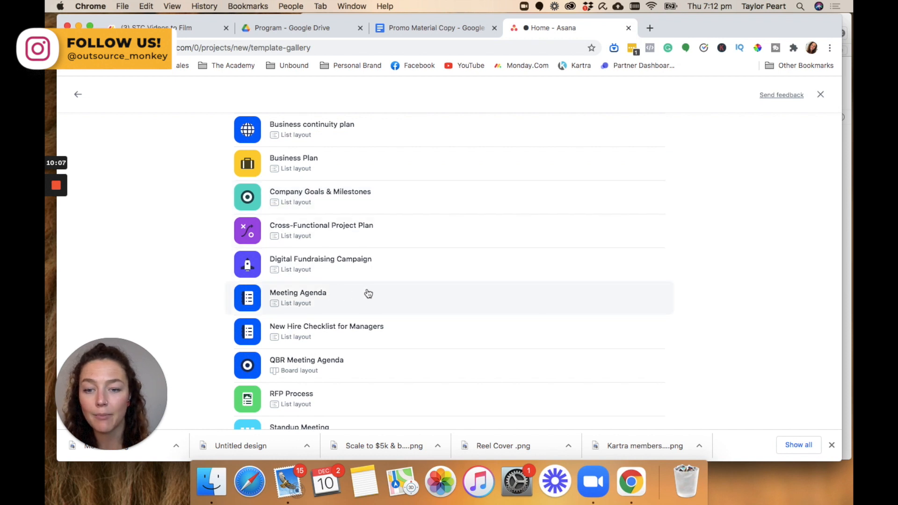
{"action": "scroll", "coordinate": [377, 295], "scroll_direction": "down", "scroll_amount": 4}
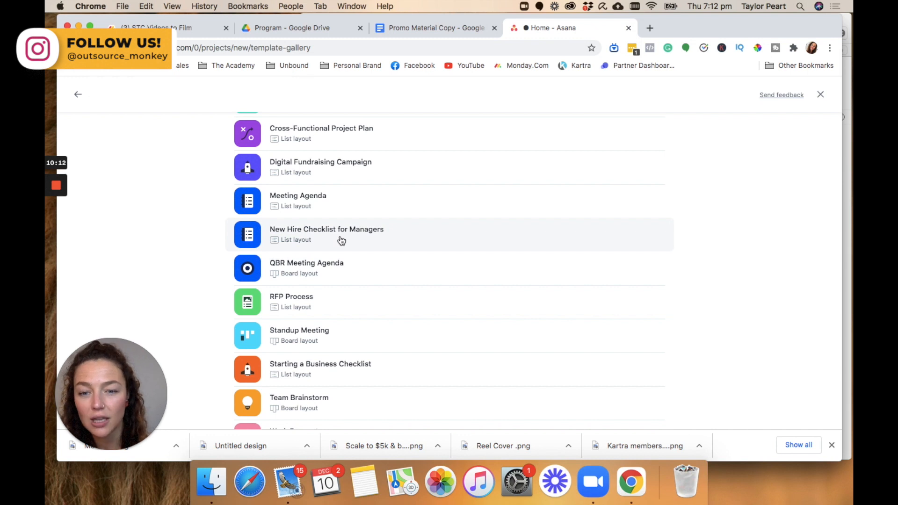
{"action": "scroll", "coordinate": [391, 353], "scroll_direction": "down", "scroll_amount": 4}
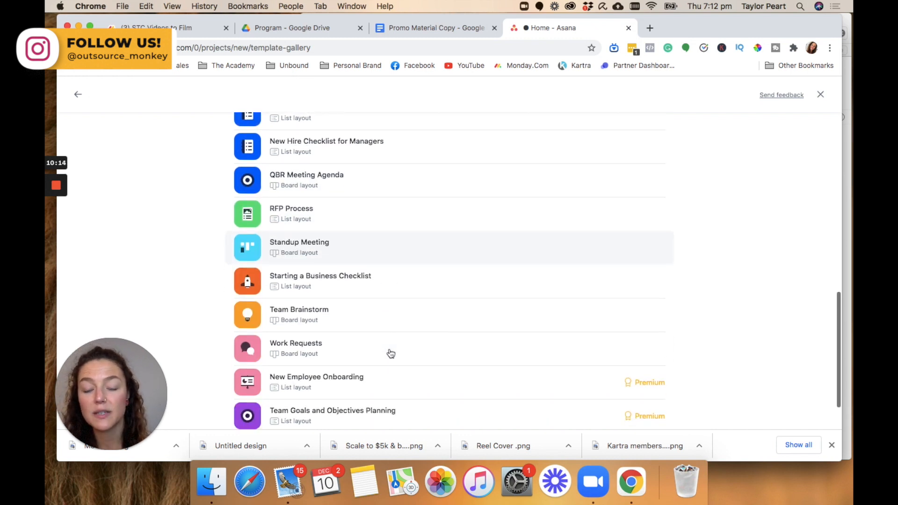
{"action": "scroll", "coordinate": [390, 354], "scroll_direction": "down", "scroll_amount": 3}
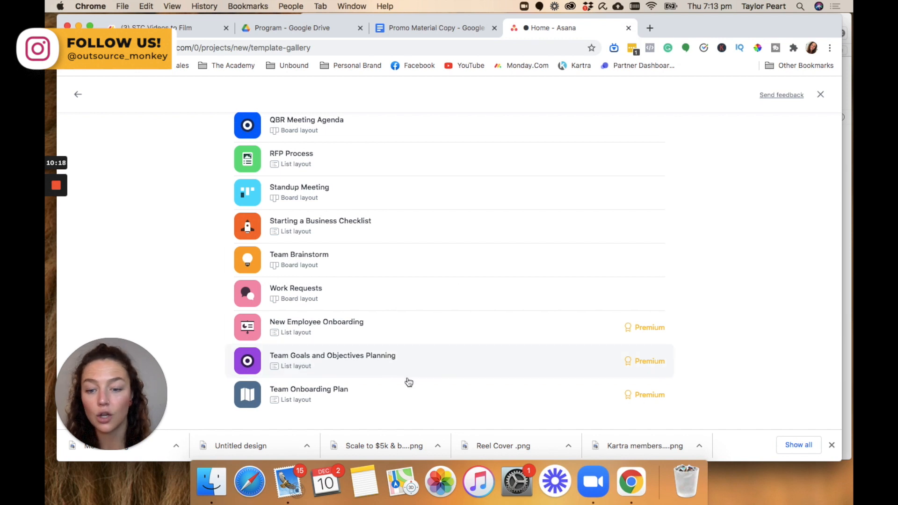
{"action": "scroll", "coordinate": [448, 247], "scroll_direction": "up", "scroll_amount": 5}
{"action": "scroll", "coordinate": [449, 247], "scroll_direction": "up", "scroll_amount": 14}
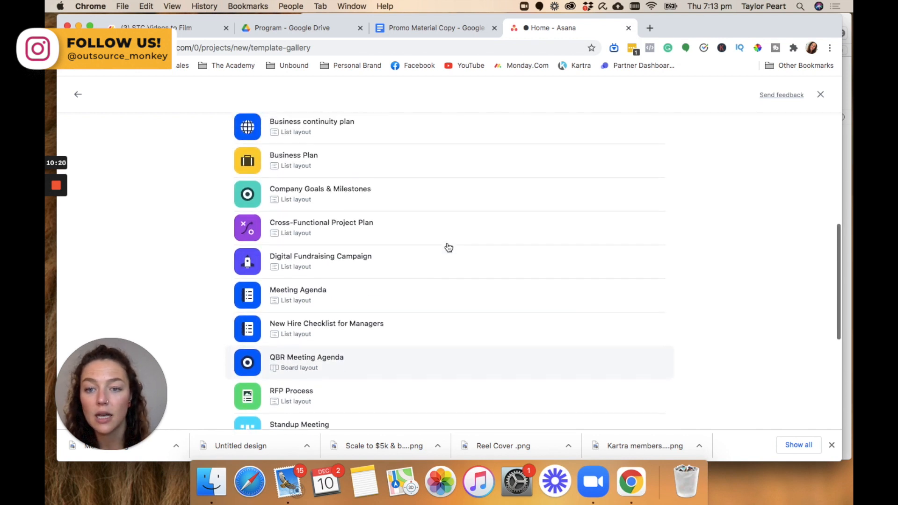
{"action": "scroll", "coordinate": [449, 247], "scroll_direction": "up", "scroll_amount": 5}
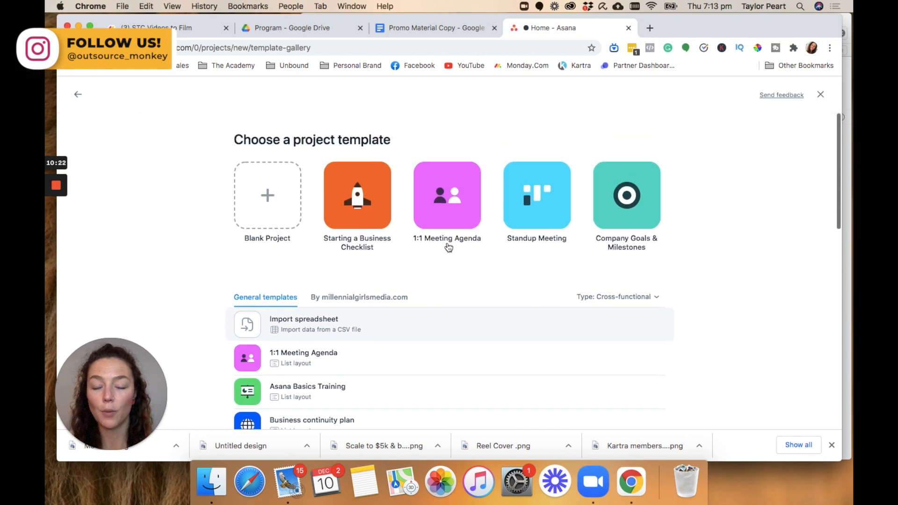
Start a blank project named Operation, and check its available team and privacy options.
{"action": "left_click", "coordinate": [269, 194]}
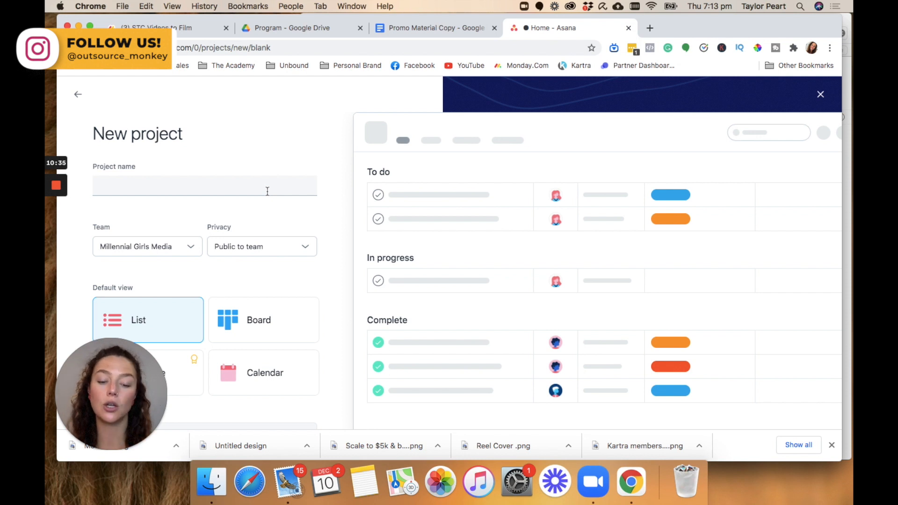
{"action": "type", "text": "Operation"}
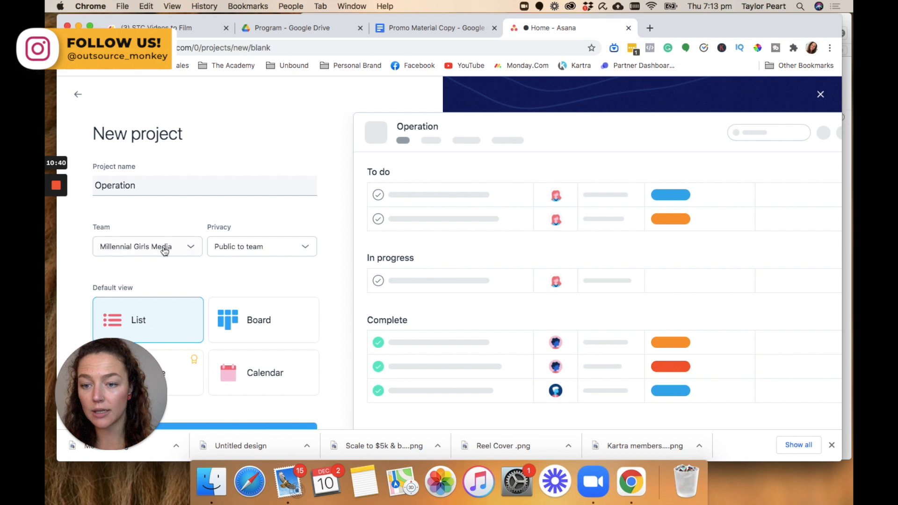
{"action": "left_click", "coordinate": [181, 252]}
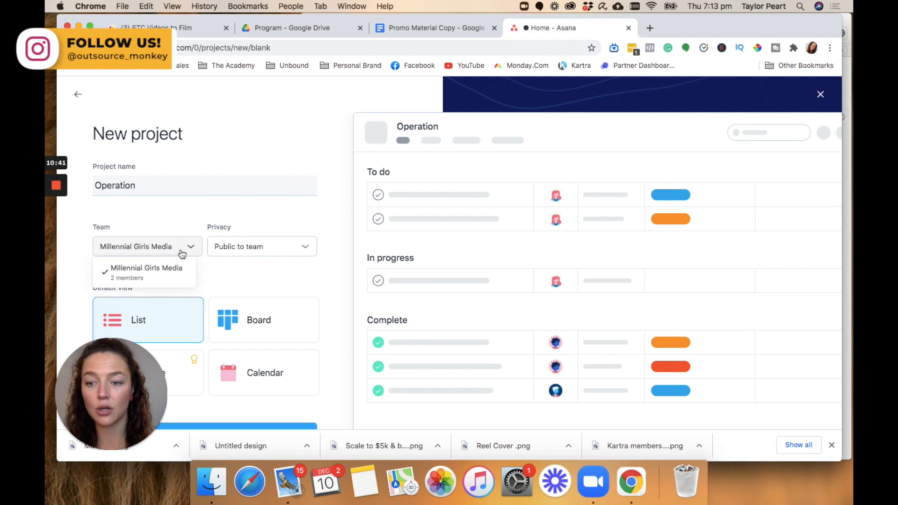
{"action": "left_click", "coordinate": [195, 212]}
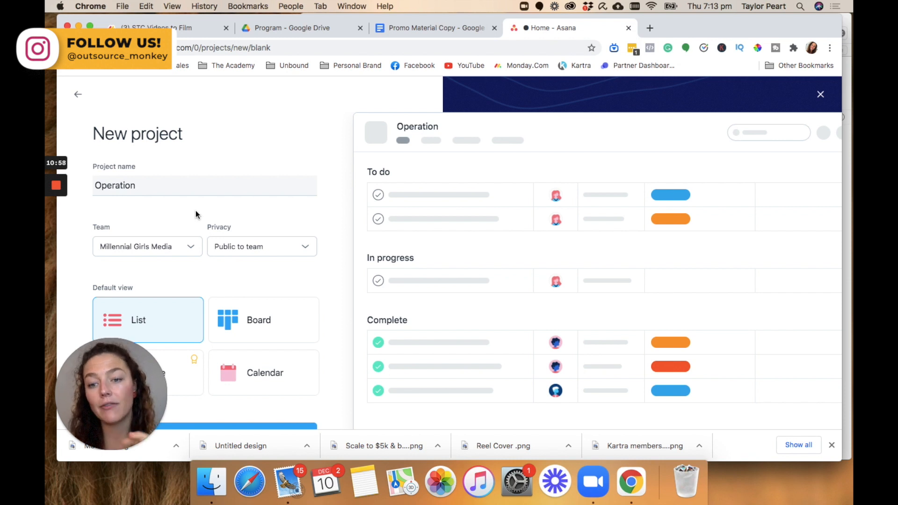
{"action": "left_click", "coordinate": [277, 251]}
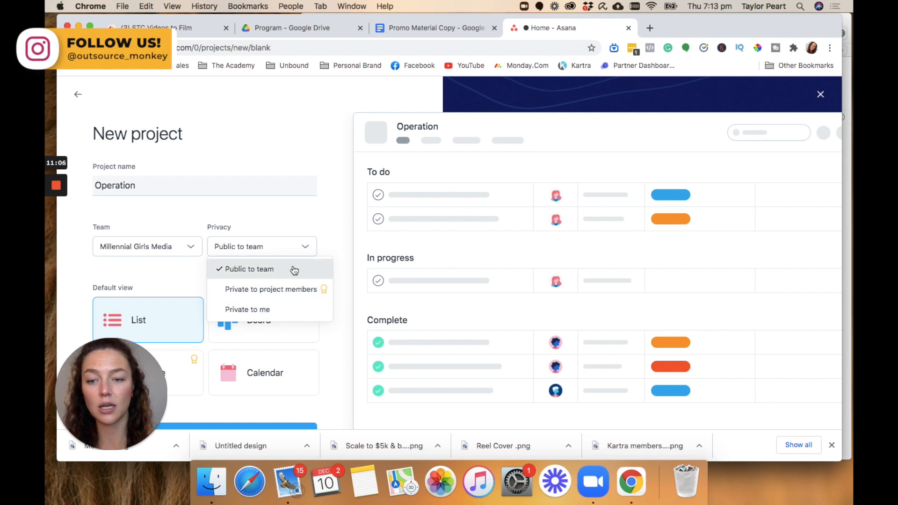
{"action": "left_click", "coordinate": [293, 220]}
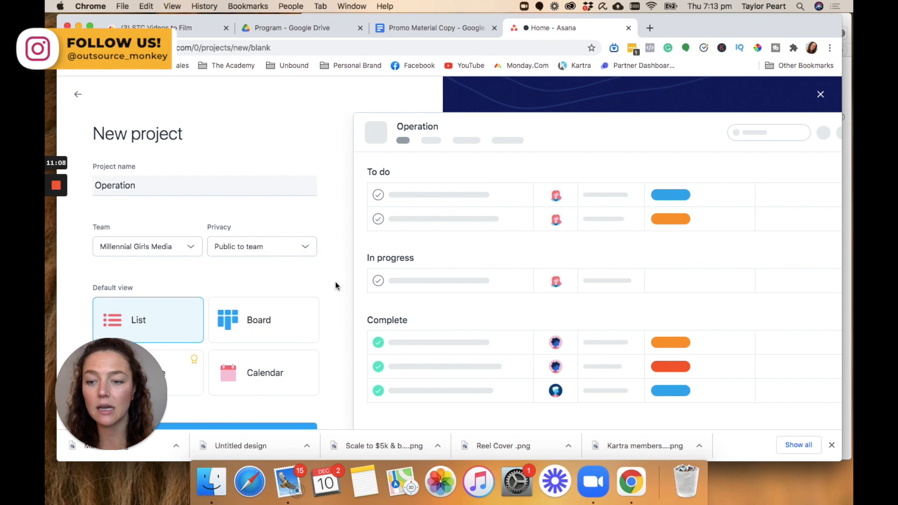
Set the new project's default view to Board.
{"action": "scroll", "coordinate": [335, 283], "scroll_direction": "down", "scroll_amount": 3}
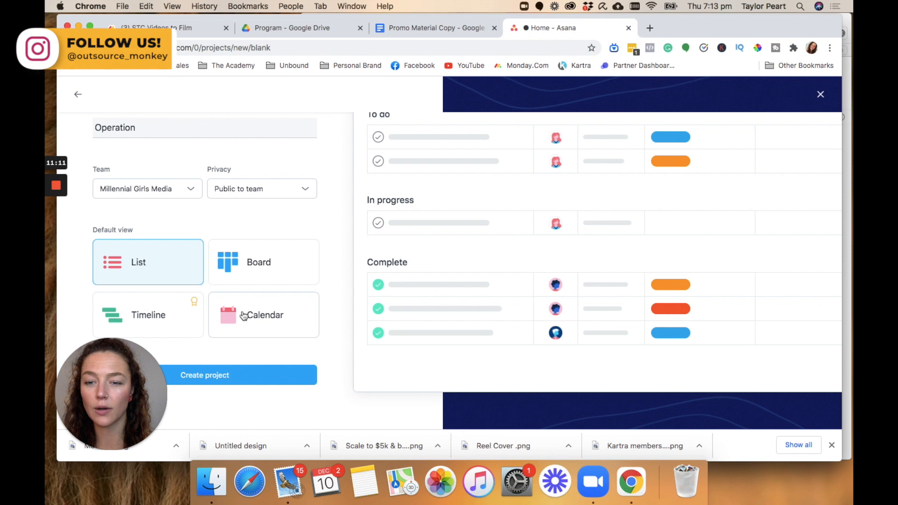
{"action": "left_click", "coordinate": [253, 281]}
{"action": "scroll", "coordinate": [253, 280], "scroll_direction": "up", "scroll_amount": 3}
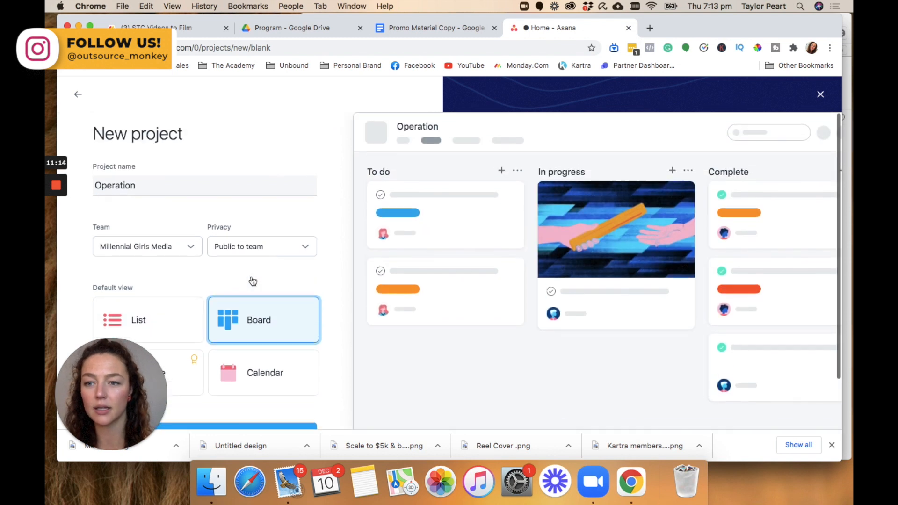
Correct the project name to Operations and create the project.
{"action": "left_click", "coordinate": [242, 190]}
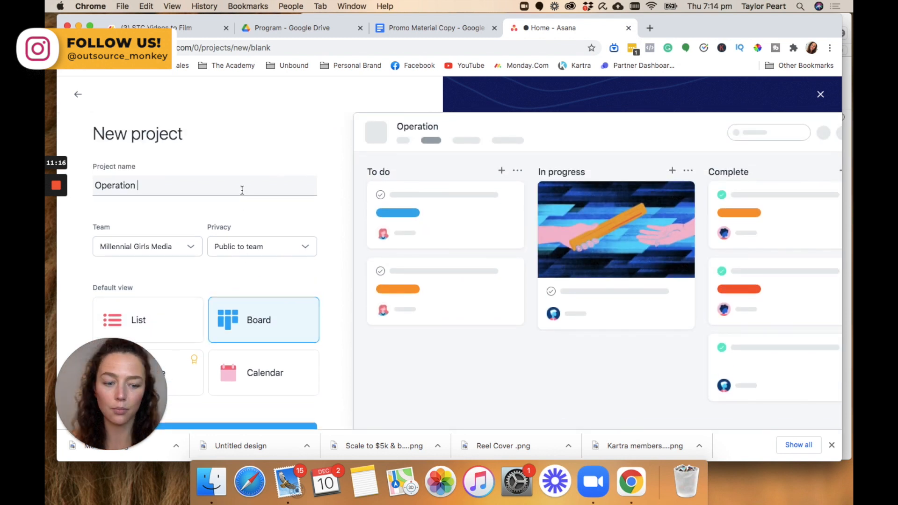
{"action": "type", "text": "s"}
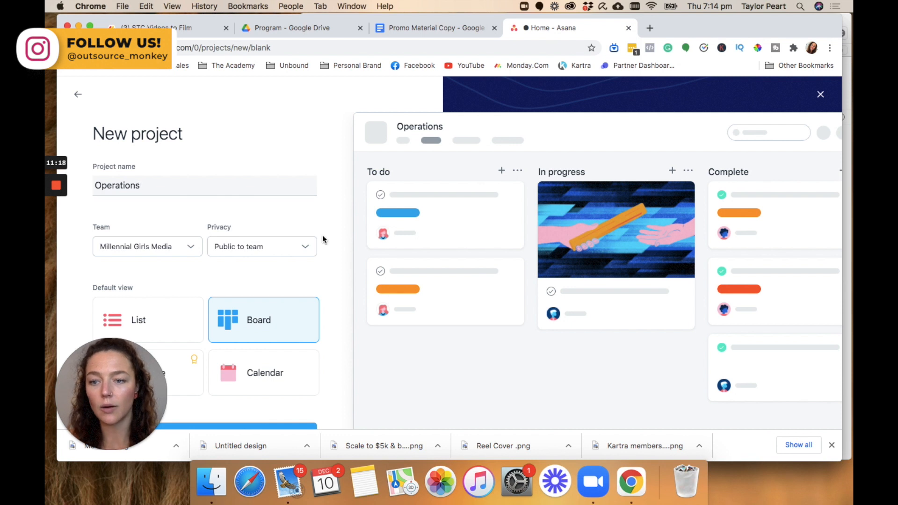
{"action": "scroll", "coordinate": [322, 235], "scroll_direction": "down", "scroll_amount": 2}
{"action": "left_click", "coordinate": [216, 377]}
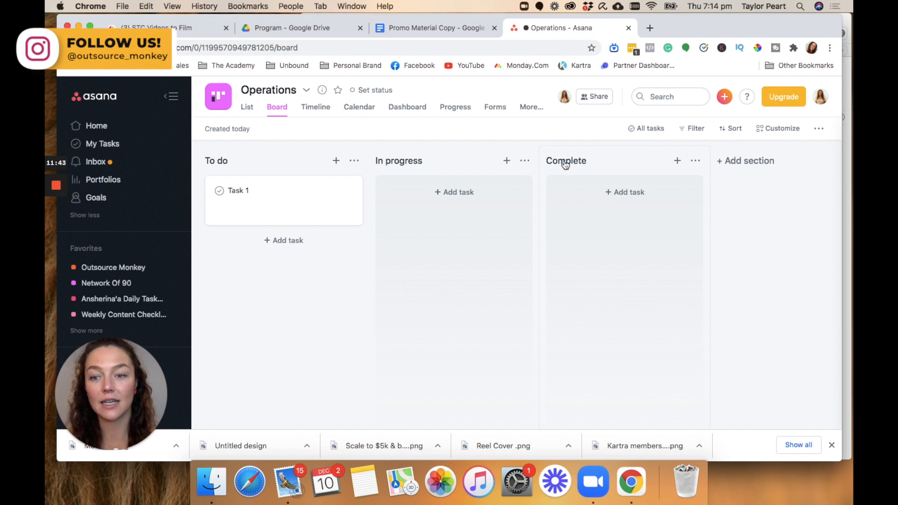
Rename the board's To do section as Podcast.
{"action": "left_click", "coordinate": [225, 161]}
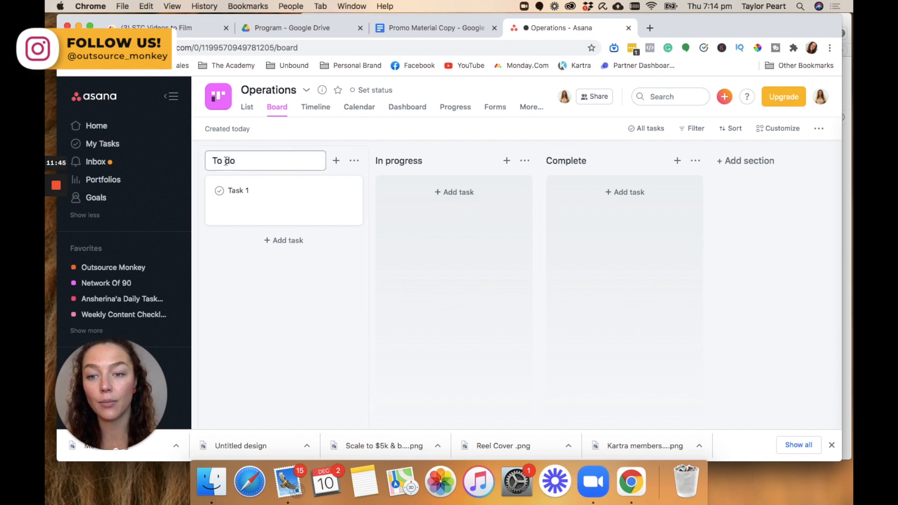
{"action": "double_click", "coordinate": [247, 161]}
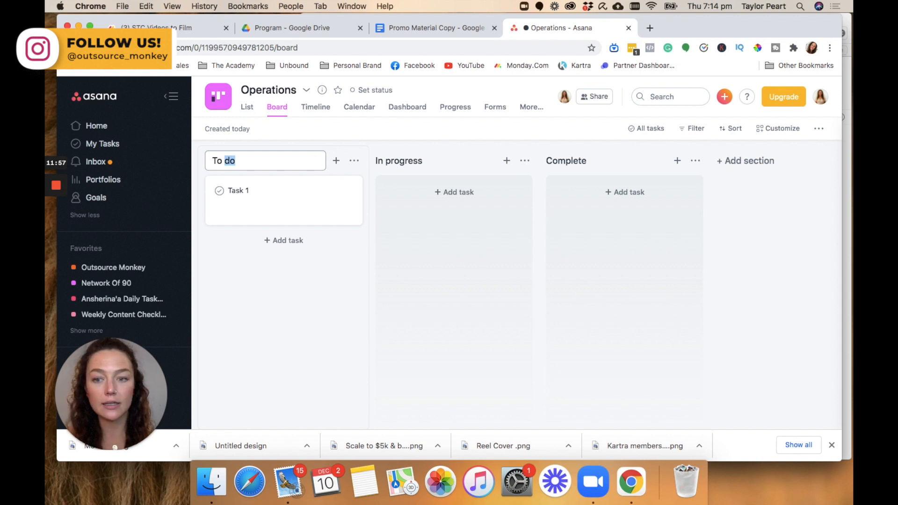
{"action": "key", "text": "BackSpace"}
{"action": "key", "text": "BackSpace"}
{"action": "key", "text": "BackSpace"}
{"action": "key", "text": "BackSpace"}
{"action": "type", "text": "Podcast"}
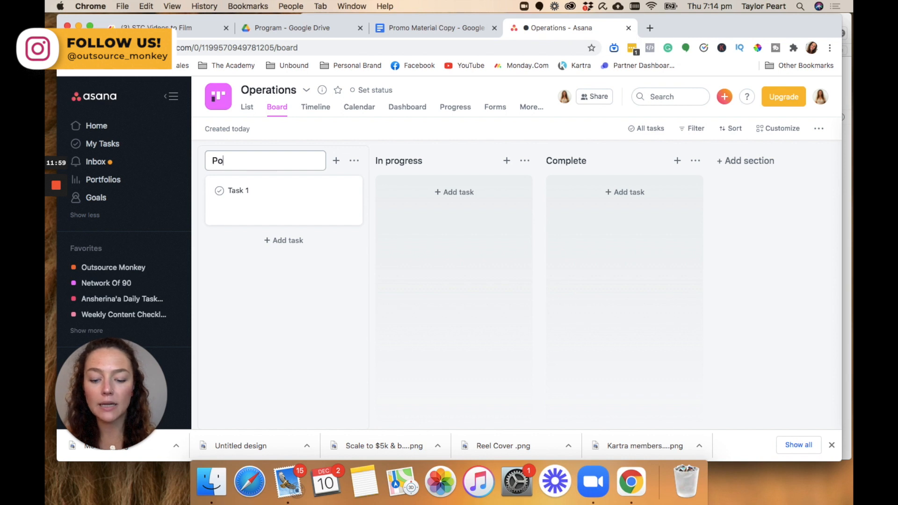
Rename the Task 1 card in the Podcast section as Record Weekly Podcast Episode.
{"action": "left_click", "coordinate": [298, 194]}
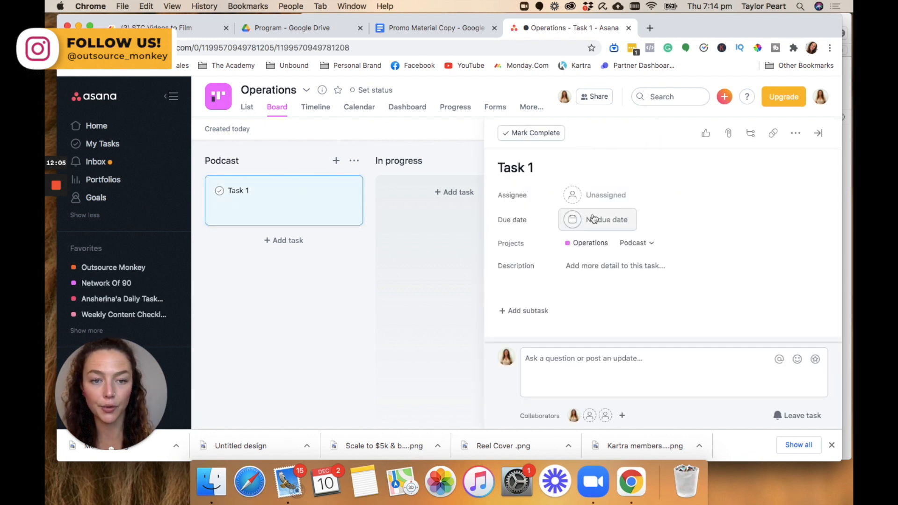
{"action": "triple_click", "coordinate": [531, 167]}
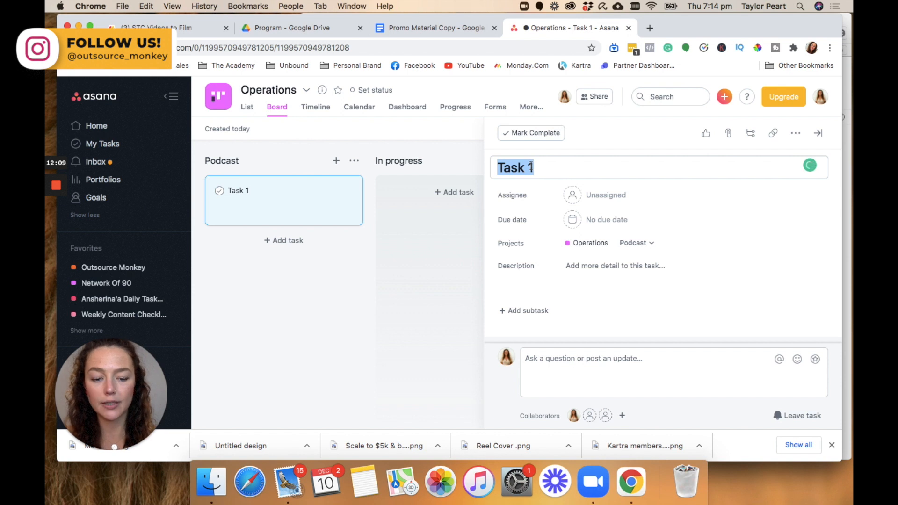
{"action": "type", "text": "Recor"}
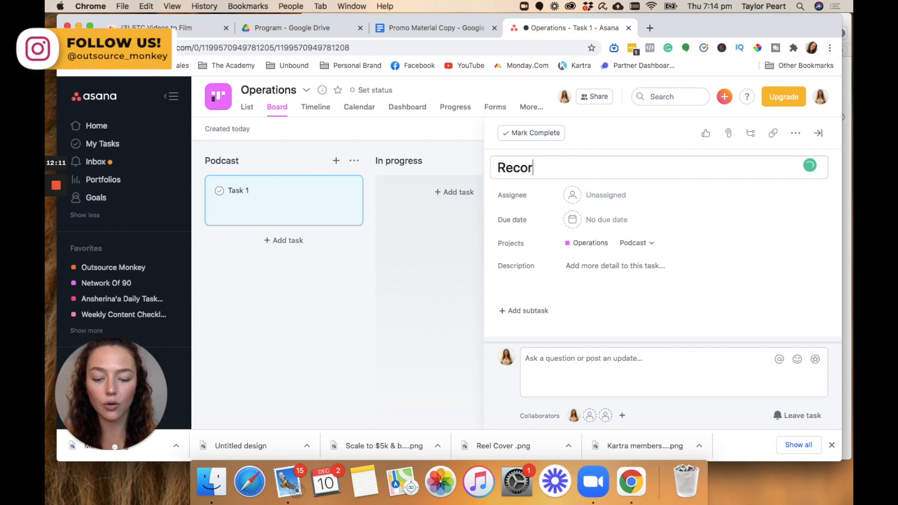
{"action": "type", "text": "d Weekly "}
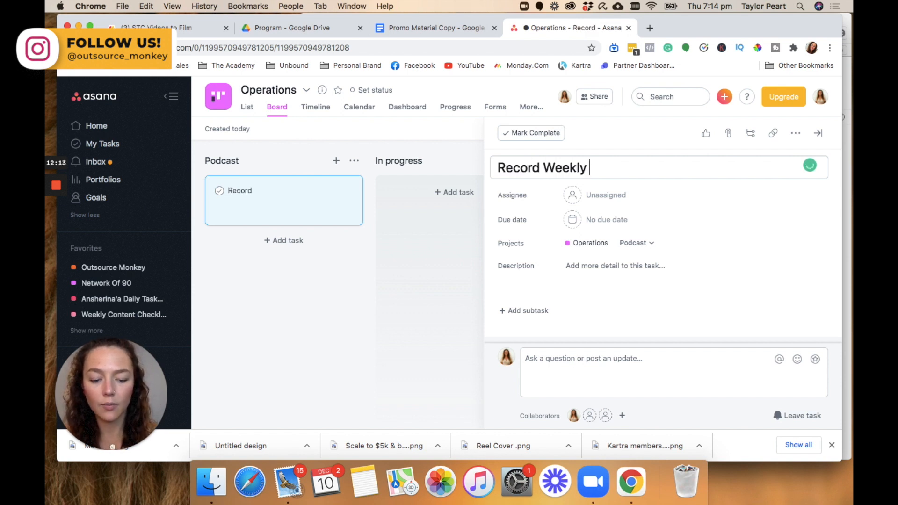
{"action": "type", "text": "Podcast Ep"}
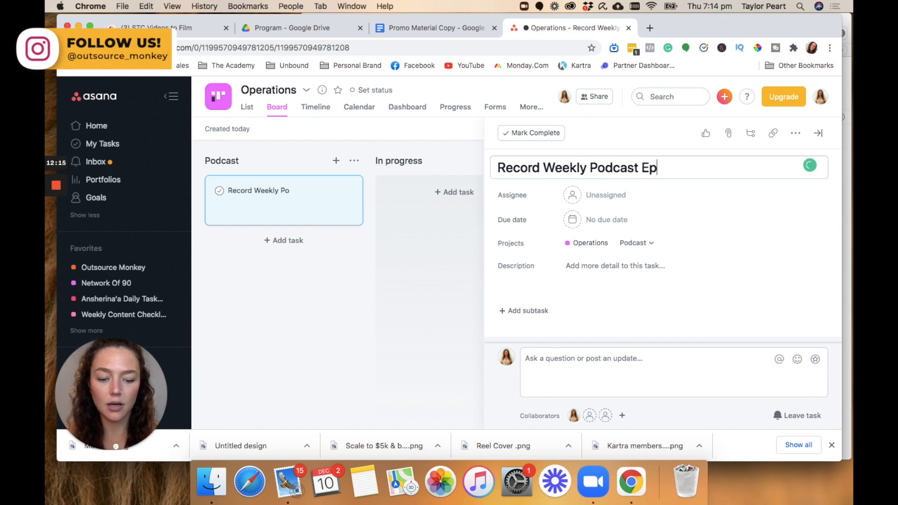
{"action": "type", "text": "isode"}
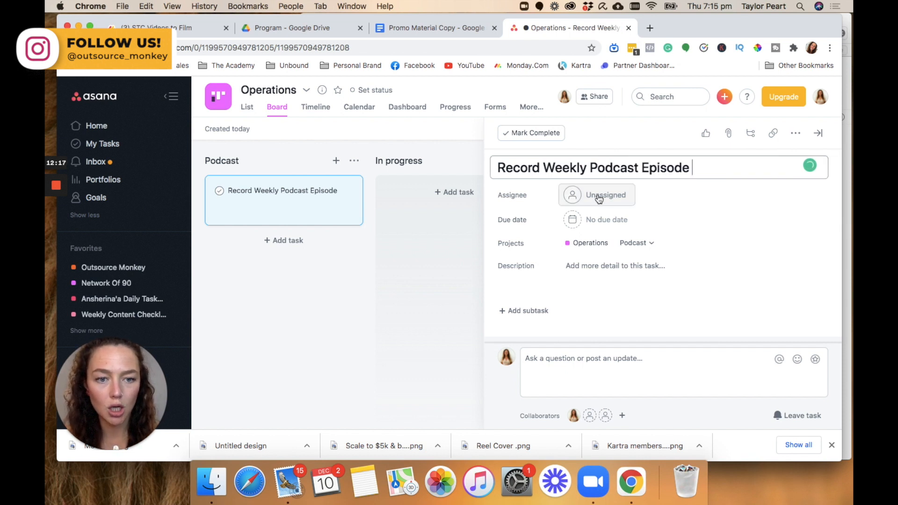
Assign the podcast recording task to the account owner and set its due date to 17 December 2020.
{"action": "left_click", "coordinate": [598, 194]}
{"action": "left_click", "coordinate": [604, 218]}
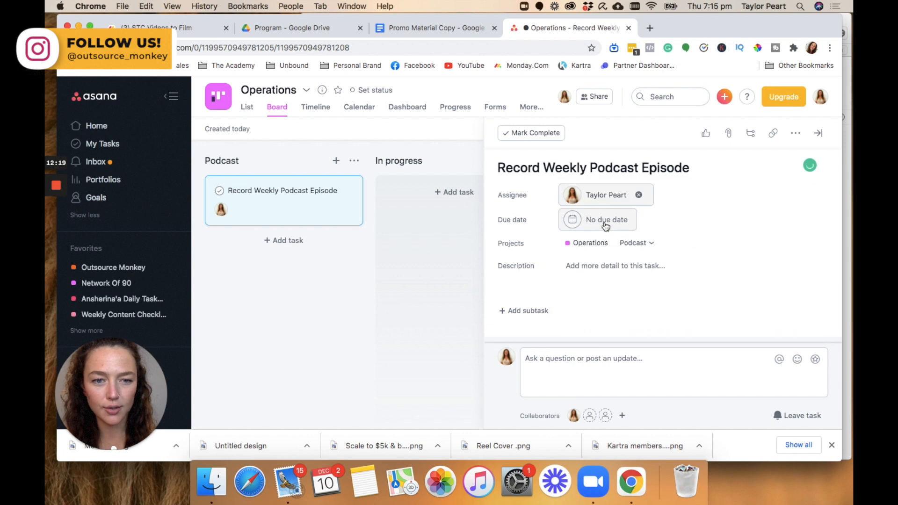
{"action": "left_click", "coordinate": [580, 222]}
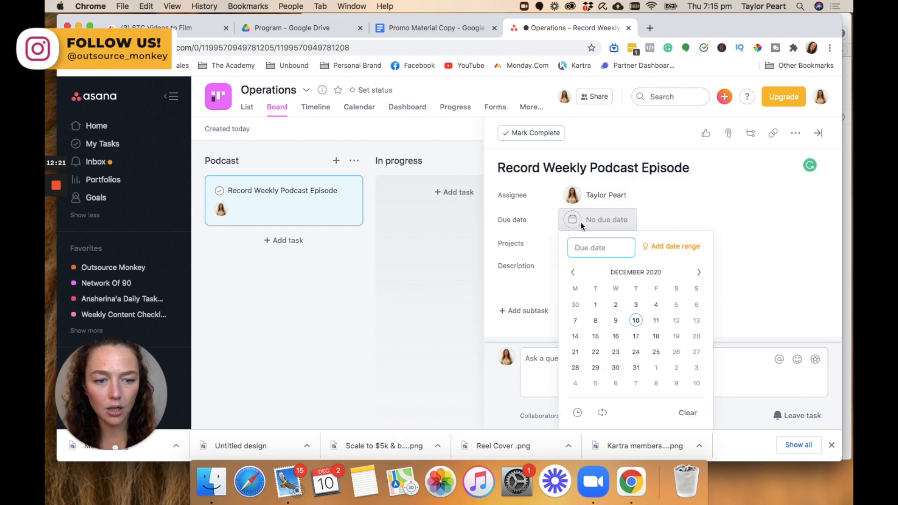
{"action": "left_click", "coordinate": [637, 336]}
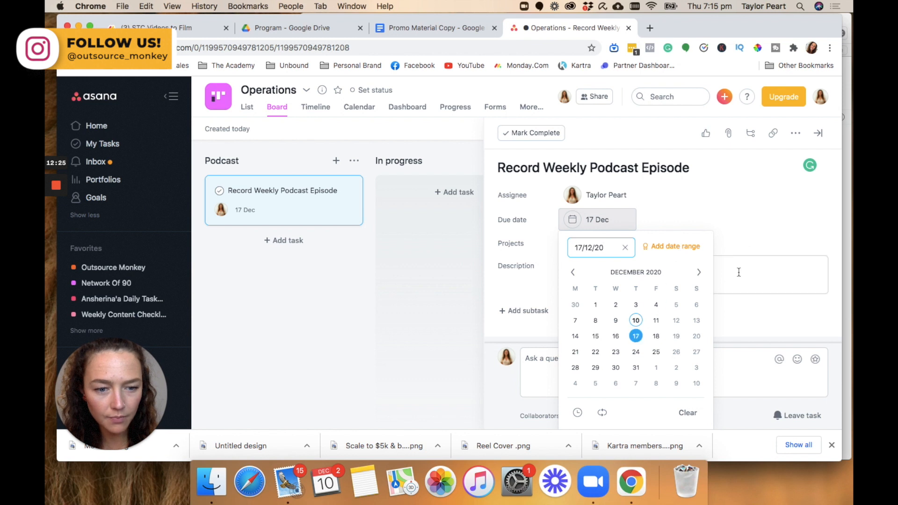
{"action": "left_click", "coordinate": [738, 271]}
{"action": "scroll", "coordinate": [738, 271], "scroll_direction": "down", "scroll_amount": 2}
{"action": "scroll", "coordinate": [669, 187], "scroll_direction": "up", "scroll_amount": 3}
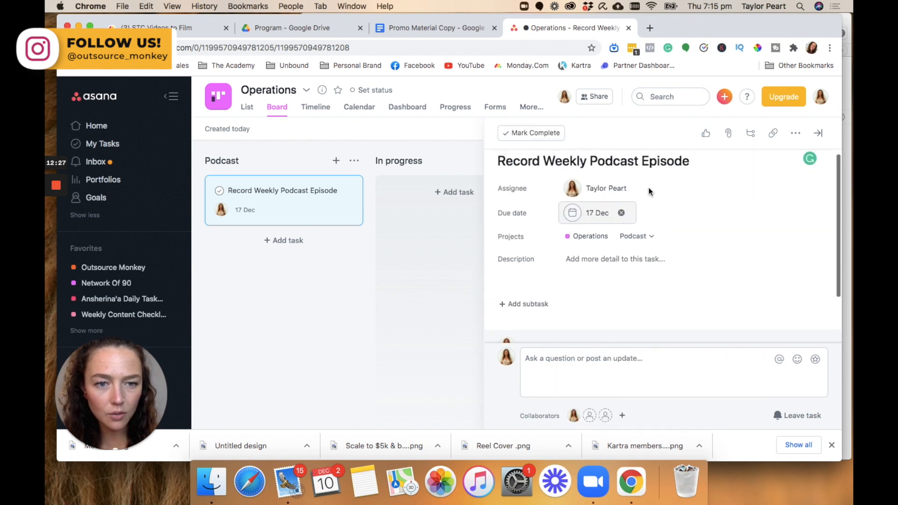
Set the podcast recording task's due date to repeat weekly.
{"action": "left_click", "coordinate": [595, 214]}
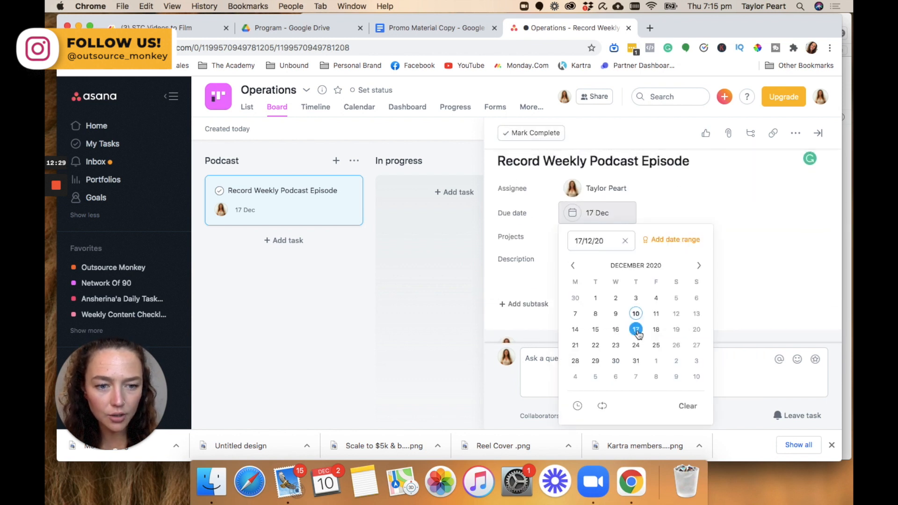
{"action": "left_click", "coordinate": [603, 407]}
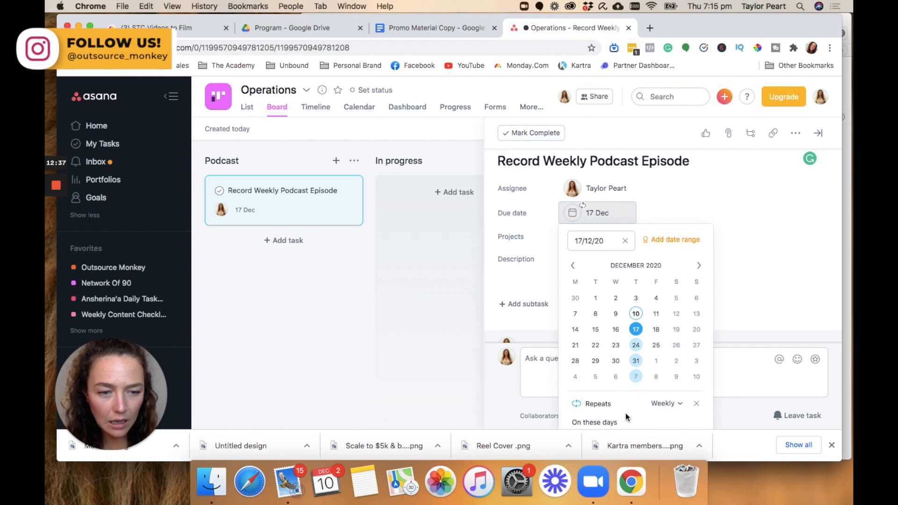
{"action": "left_click", "coordinate": [673, 404]}
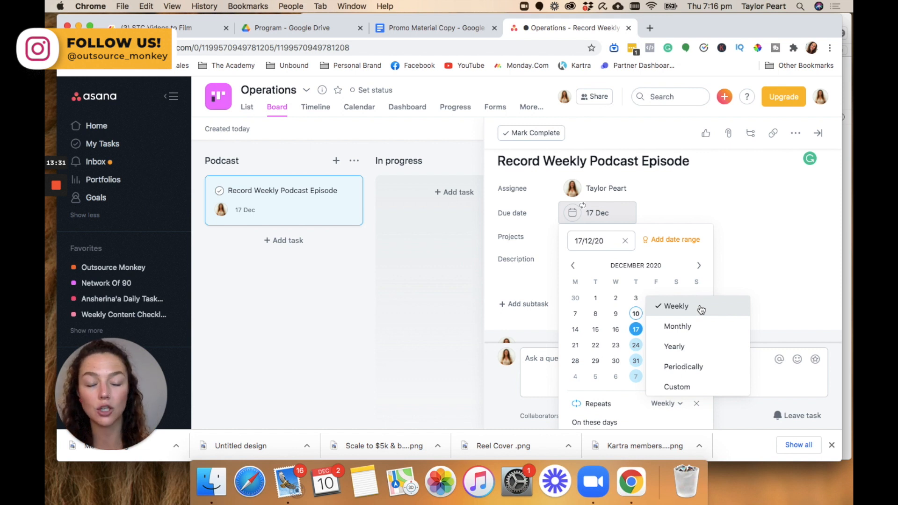
{"action": "left_click", "coordinate": [701, 309]}
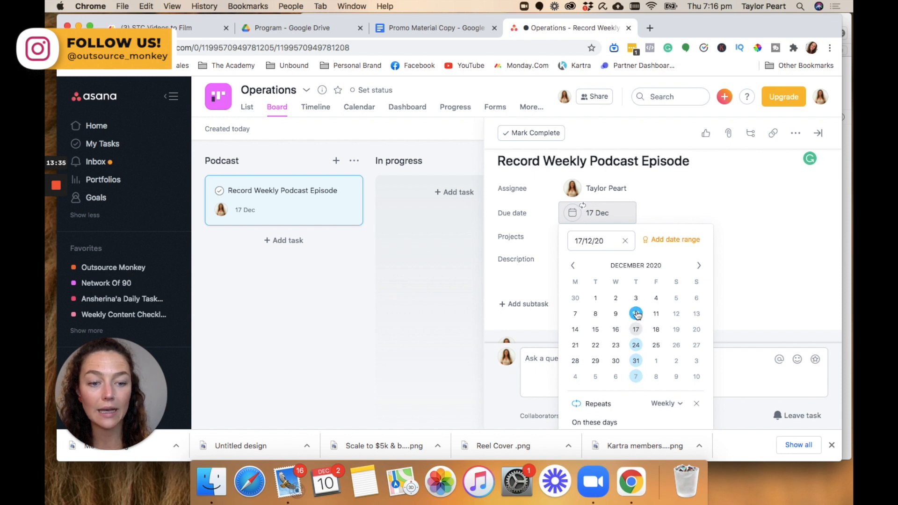
{"action": "left_click", "coordinate": [635, 377]}
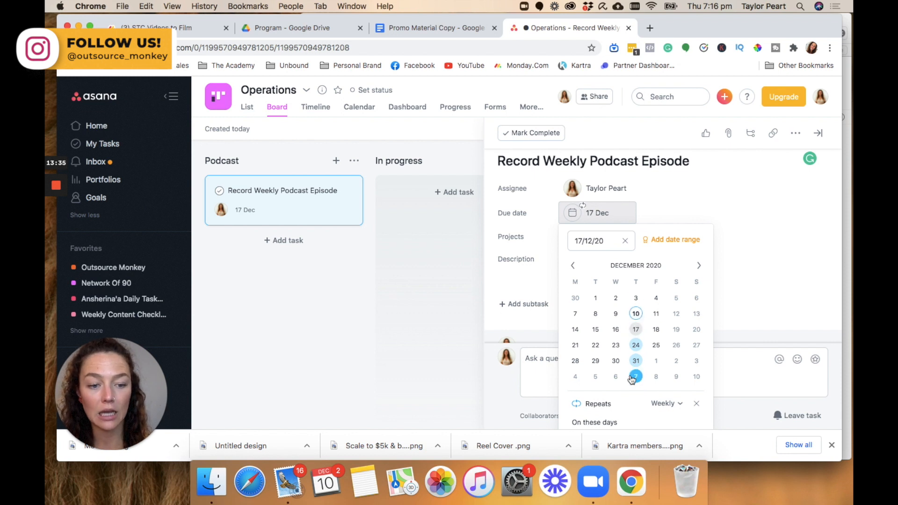
{"action": "left_click", "coordinate": [664, 403]}
{"action": "left_click", "coordinate": [712, 315]}
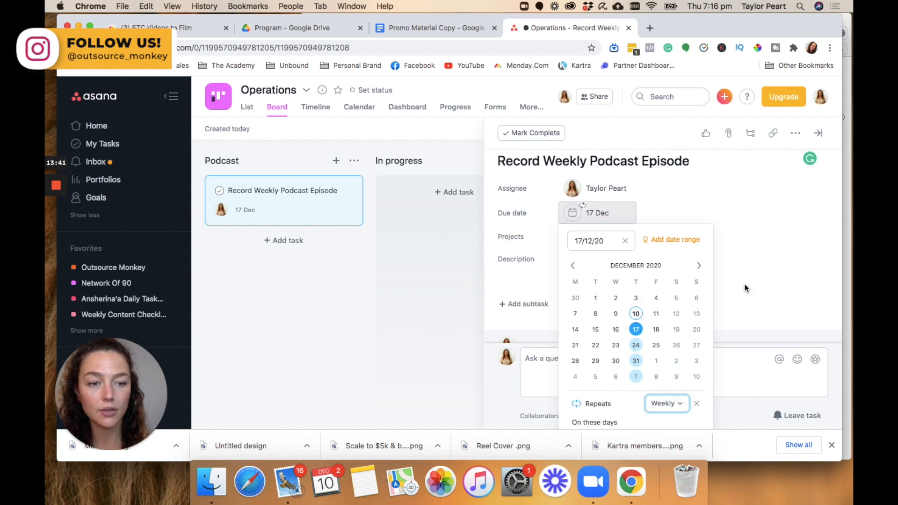
{"action": "left_click", "coordinate": [767, 273]}
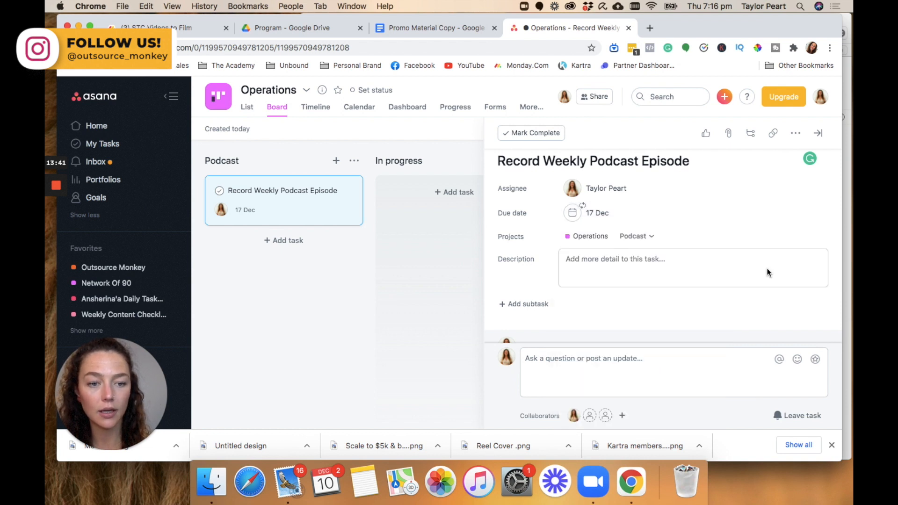
Check the podcast recording task's section choices, due date settings and description field.
{"action": "left_click", "coordinate": [653, 237]}
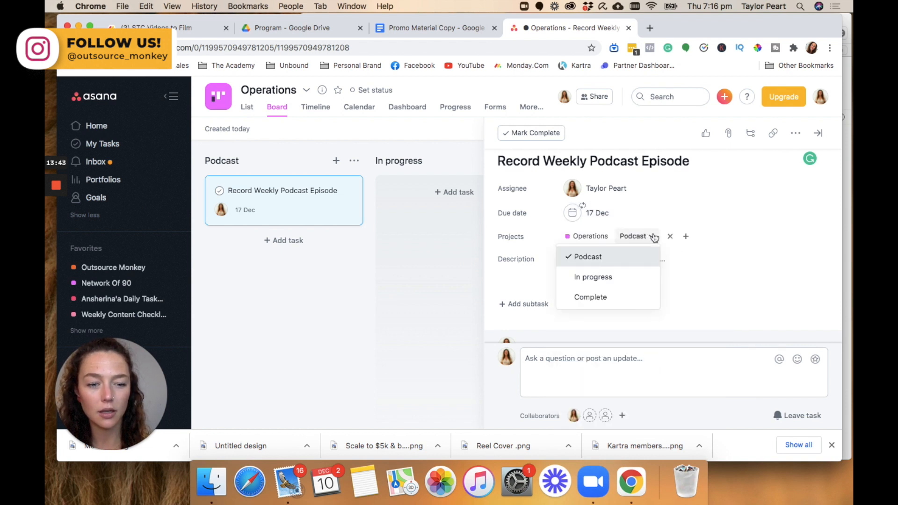
{"action": "left_click", "coordinate": [753, 228]}
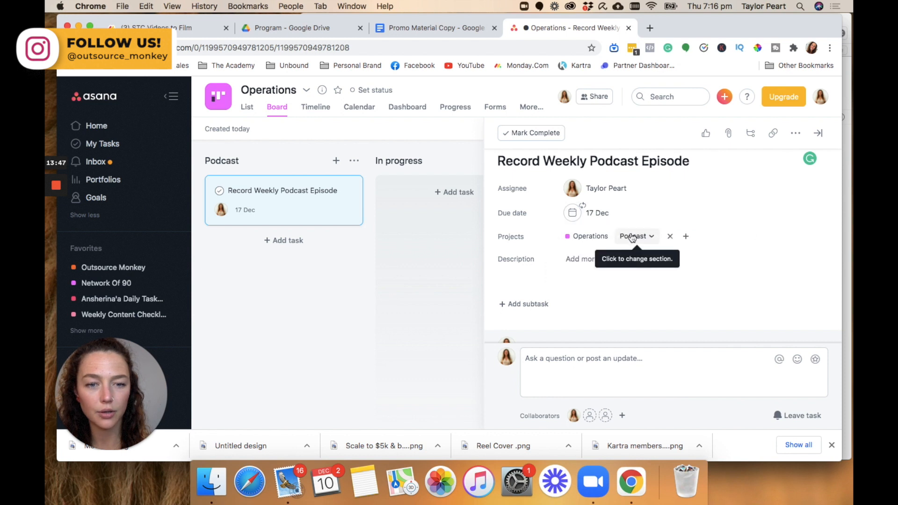
{"action": "left_click", "coordinate": [608, 213]}
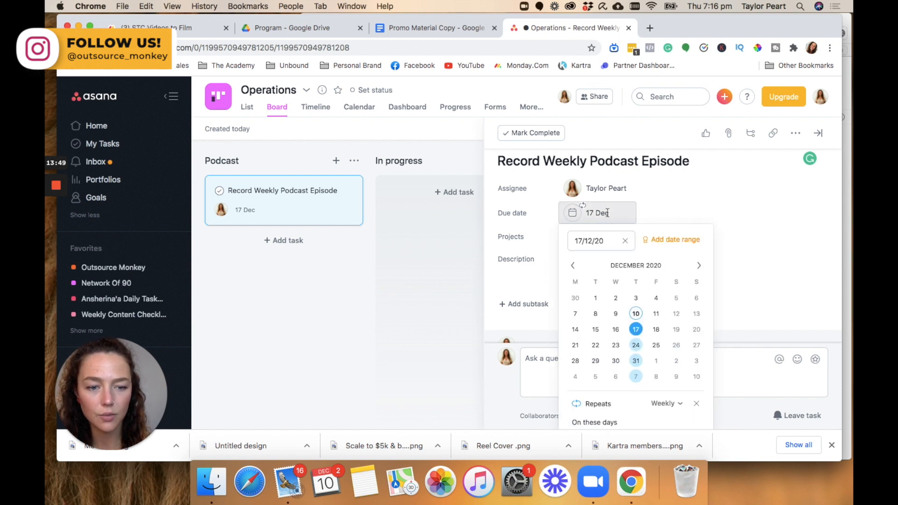
{"action": "left_click", "coordinate": [754, 201]}
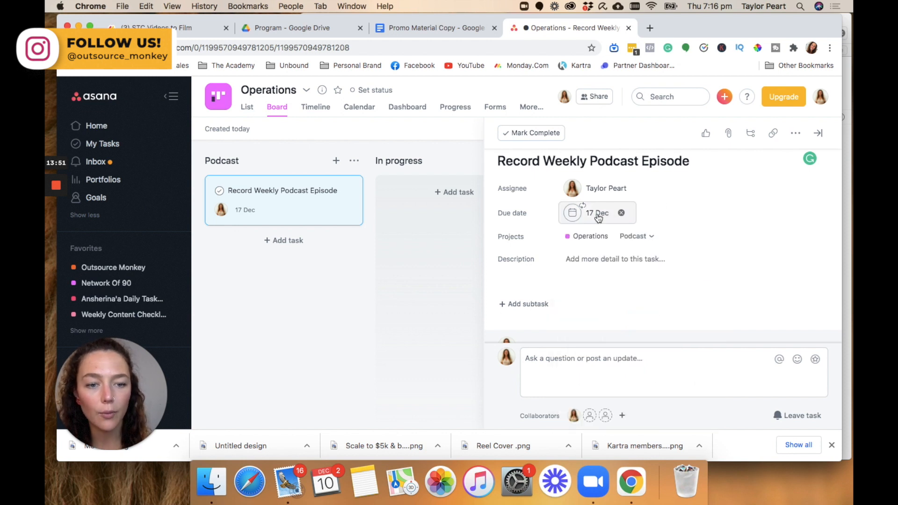
{"action": "left_click", "coordinate": [602, 260]}
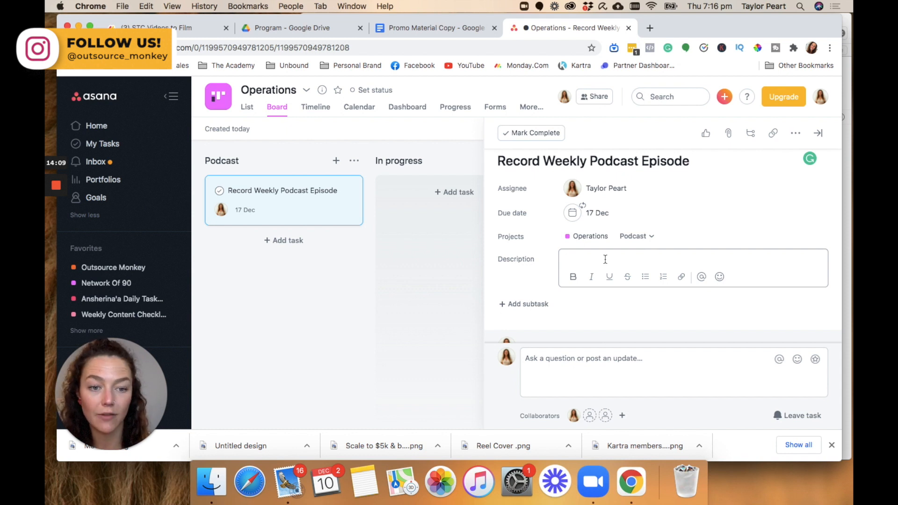
Add a subtask named Create podcast outline to the podcast recording task.
{"action": "scroll", "coordinate": [605, 259], "scroll_direction": "down", "scroll_amount": 1}
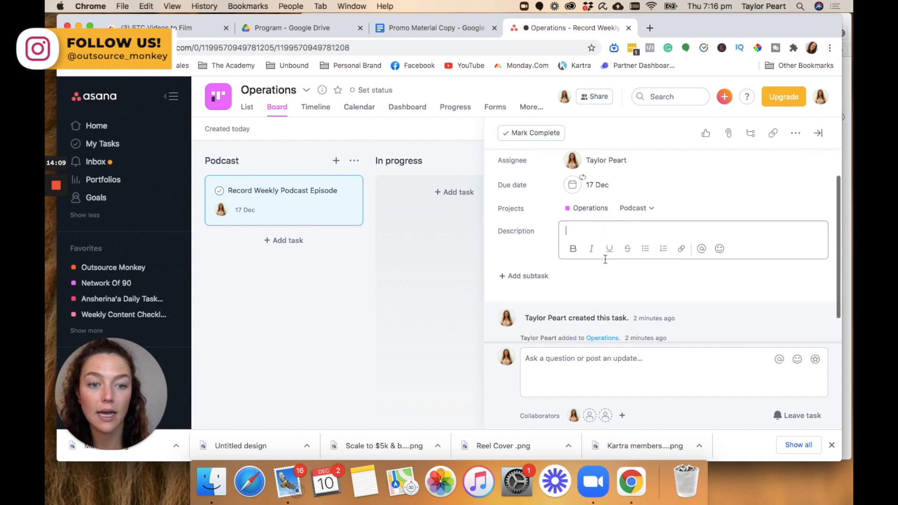
{"action": "left_click", "coordinate": [533, 278]}
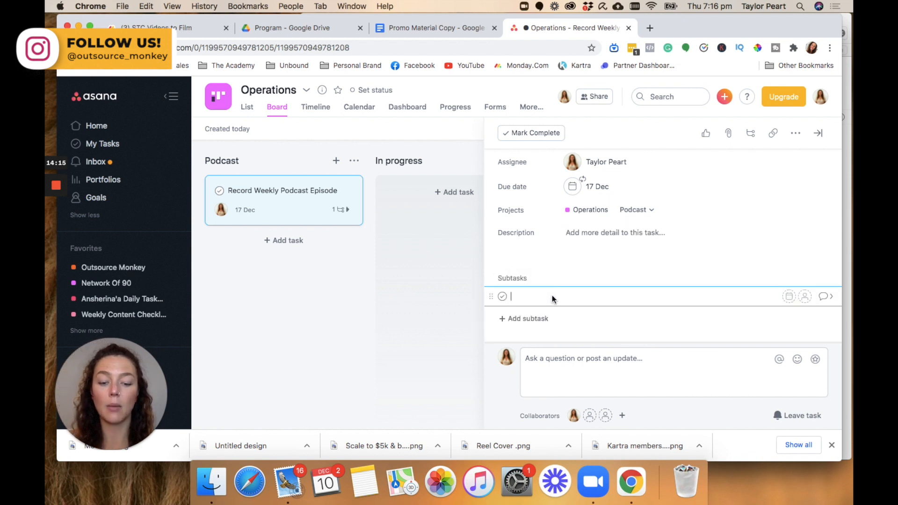
{"action": "type", "text": "Create "}
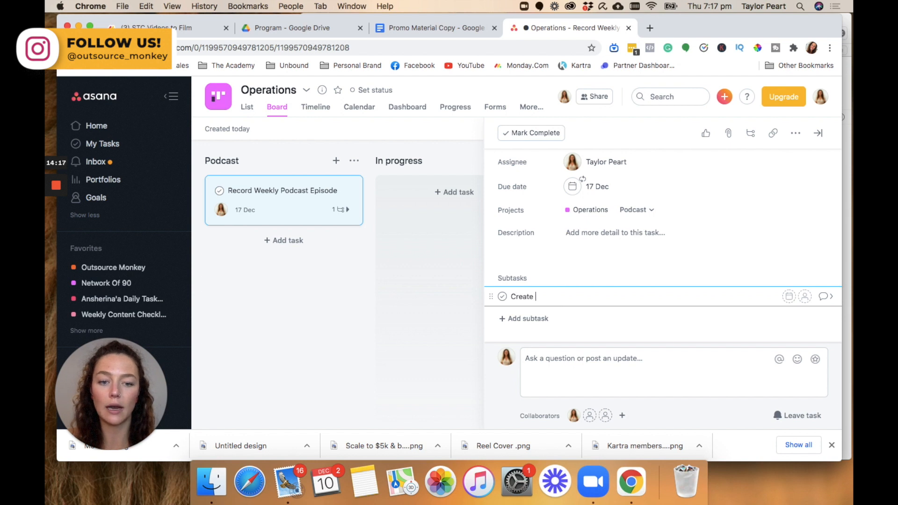
{"action": "type", "text": "podcast ou"}
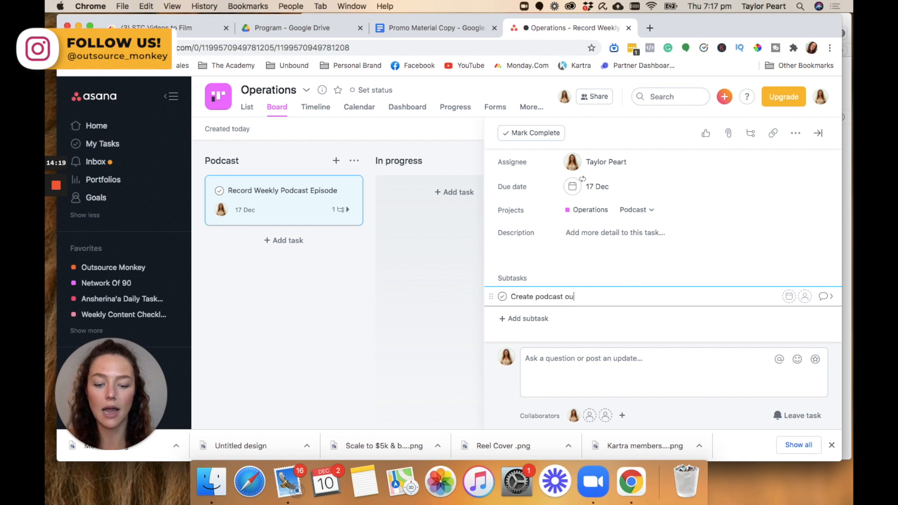
{"action": "type", "text": "tline"}
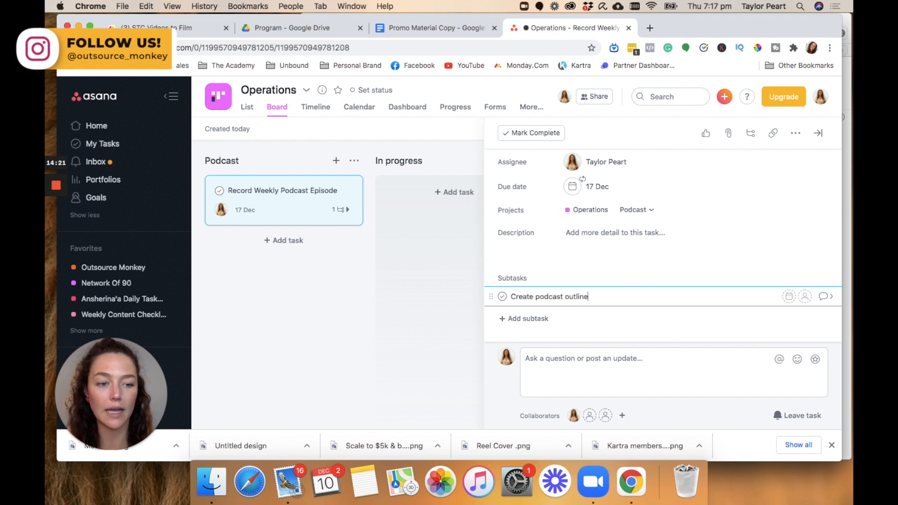
Give the Create podcast outline subtask a weekly repeating due date of 09/12/20 and assign it to the account owner.
{"action": "left_click", "coordinate": [789, 298]}
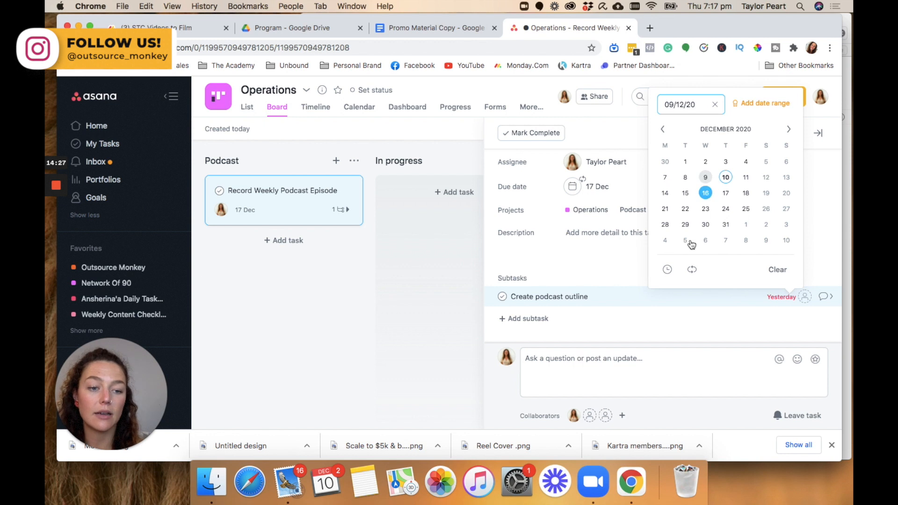
{"action": "left_click", "coordinate": [692, 270]}
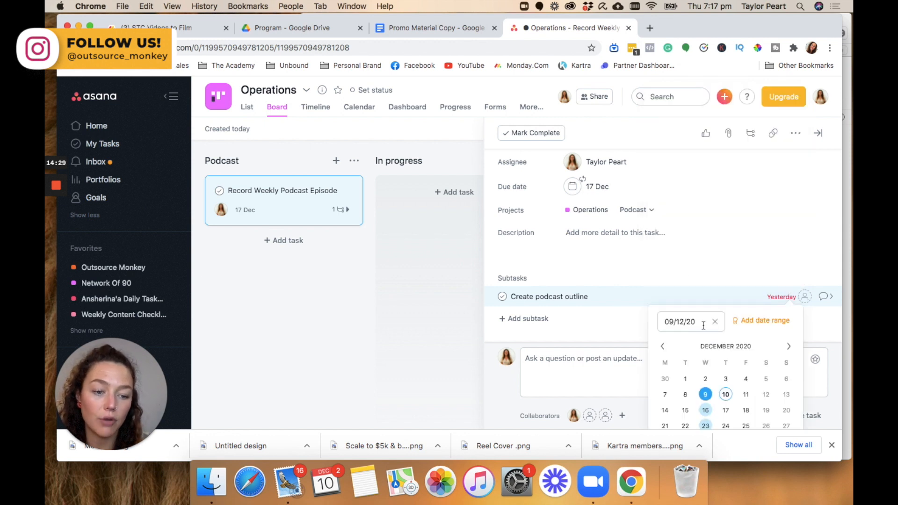
{"action": "left_click", "coordinate": [617, 321]}
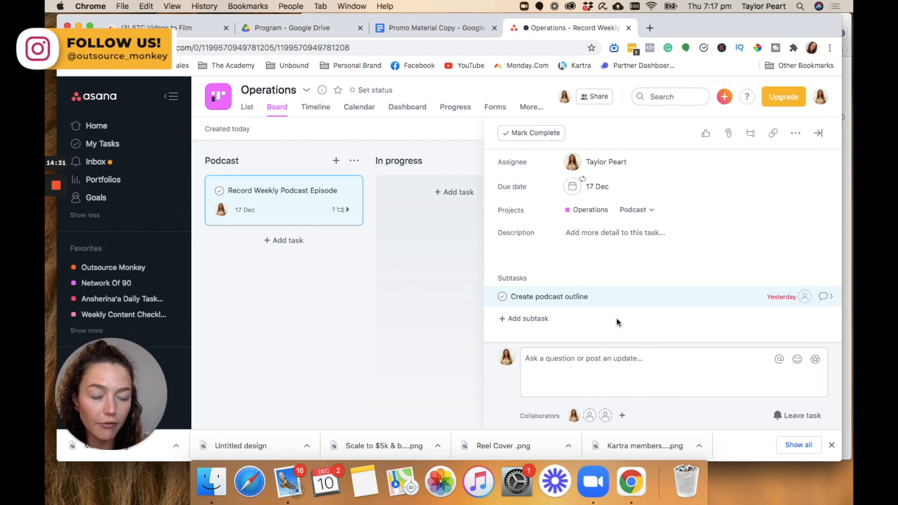
{"action": "left_click", "coordinate": [805, 297]}
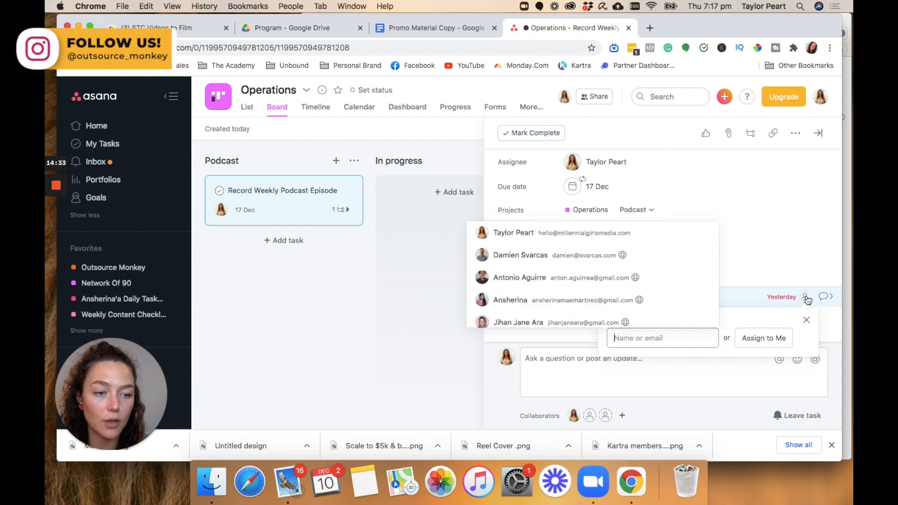
{"action": "left_click", "coordinate": [555, 235]}
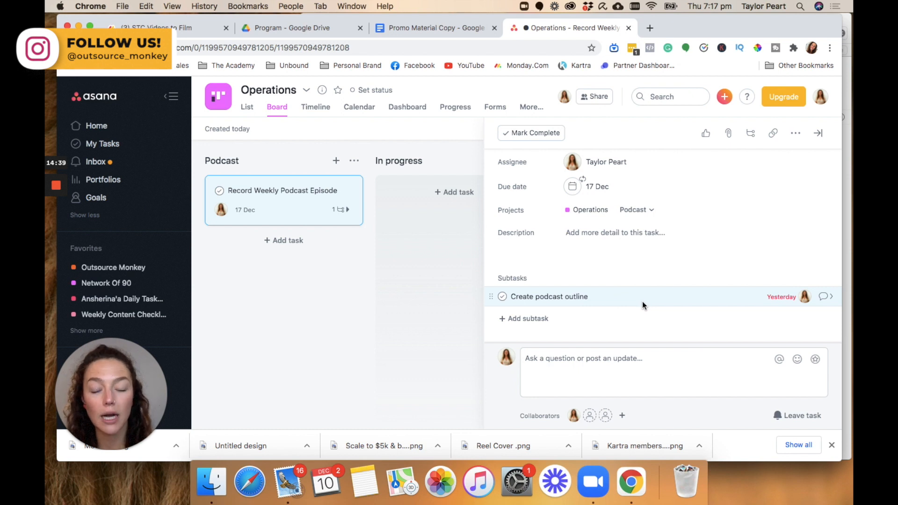
Close the podcast recording task's details and examine its scheduled entry and subtask in the Operations project's calendar view.
{"action": "scroll", "coordinate": [682, 208], "scroll_direction": "up", "scroll_amount": 2}
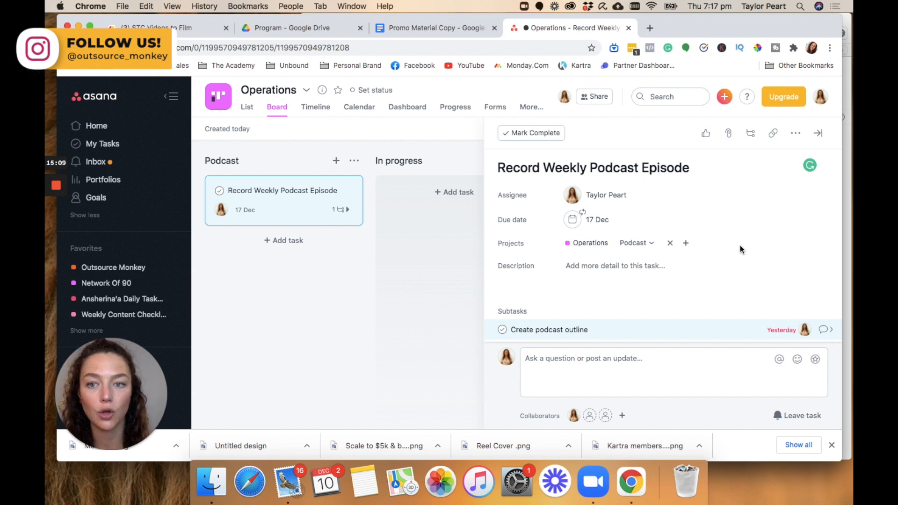
{"action": "left_click", "coordinate": [817, 135]}
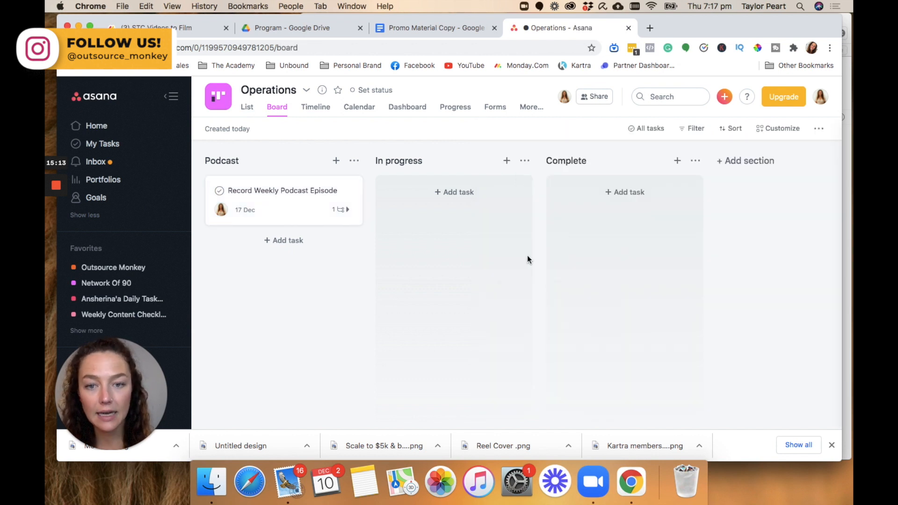
{"action": "left_click", "coordinate": [356, 108]}
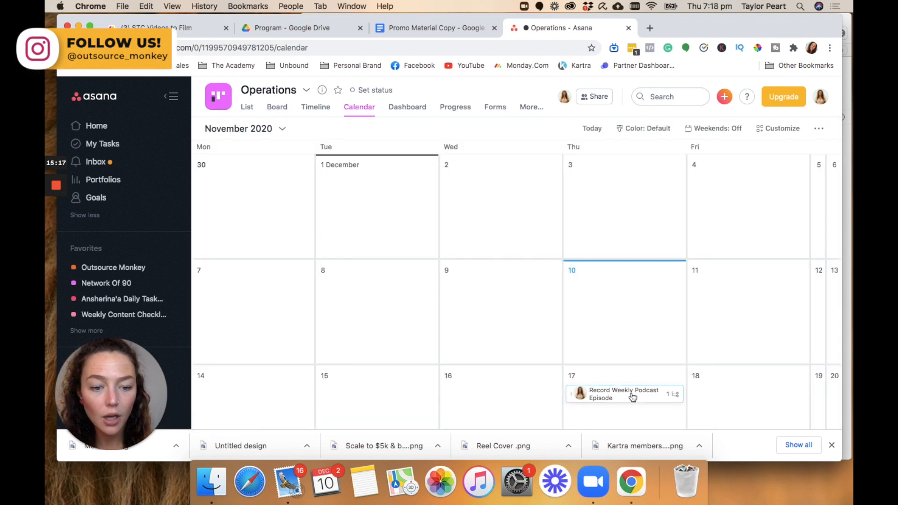
{"action": "scroll", "coordinate": [633, 398], "scroll_direction": "down", "scroll_amount": 1}
{"action": "scroll", "coordinate": [632, 397], "scroll_direction": "down", "scroll_amount": 1}
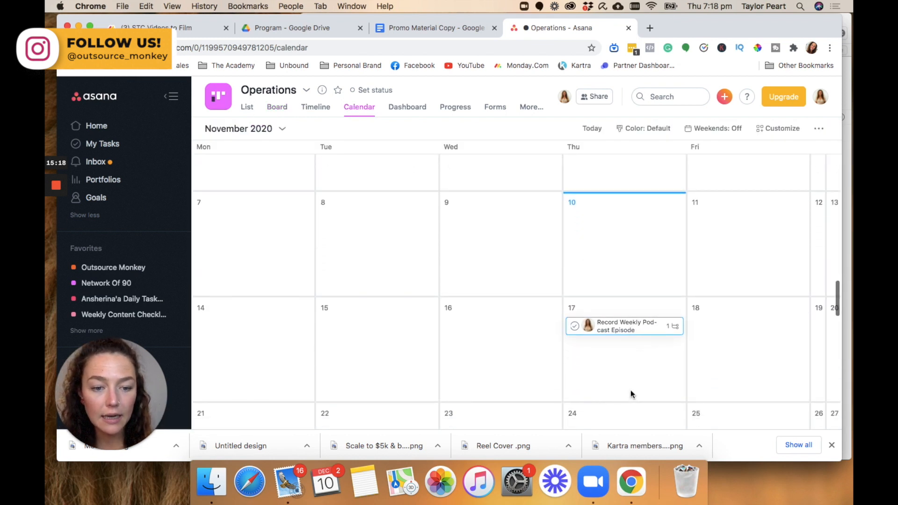
{"action": "left_click", "coordinate": [640, 332]}
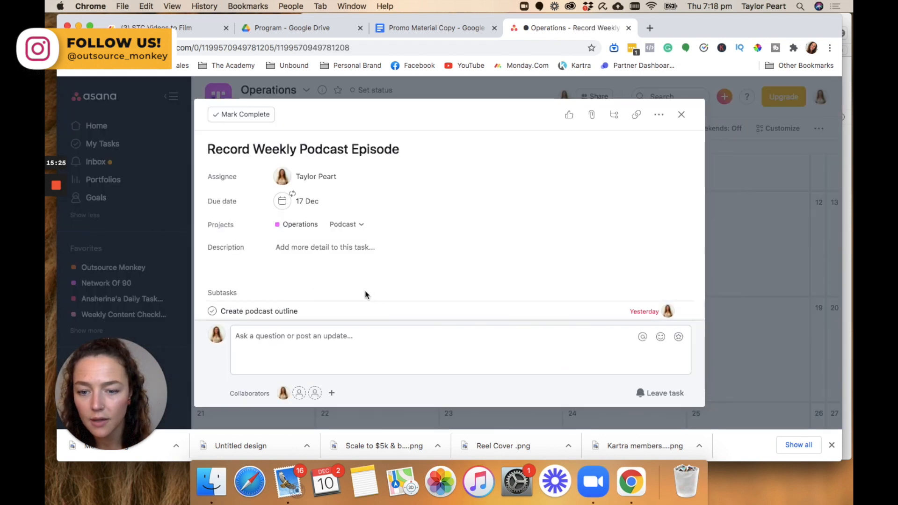
{"action": "scroll", "coordinate": [374, 295], "scroll_direction": "down", "scroll_amount": 2}
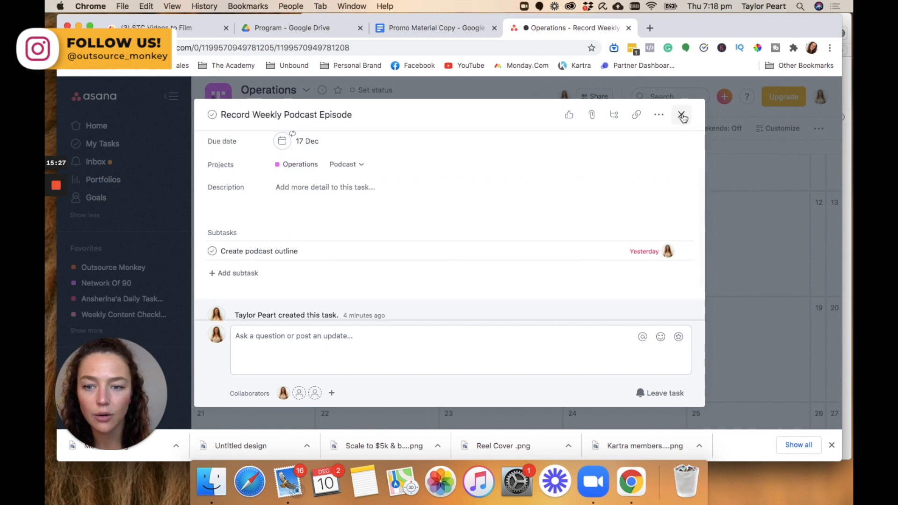
{"action": "left_click", "coordinate": [682, 118]}
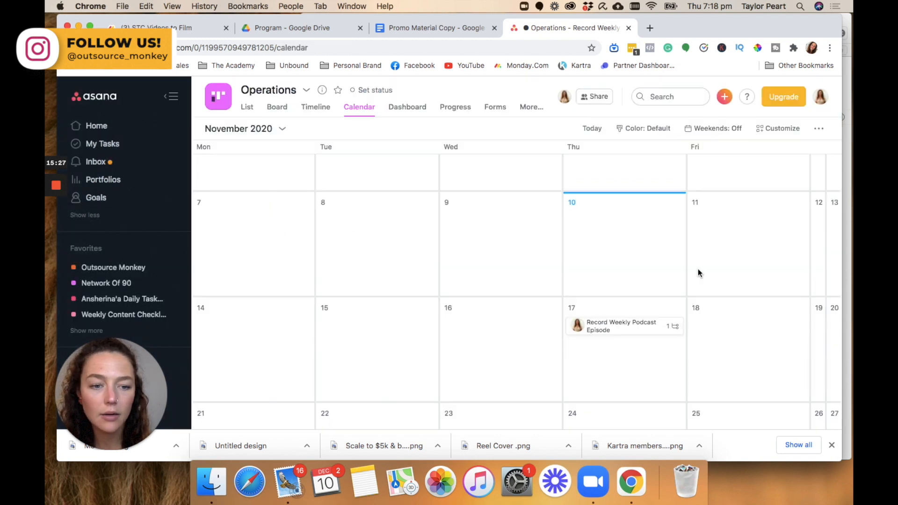
{"action": "left_click", "coordinate": [675, 329]}
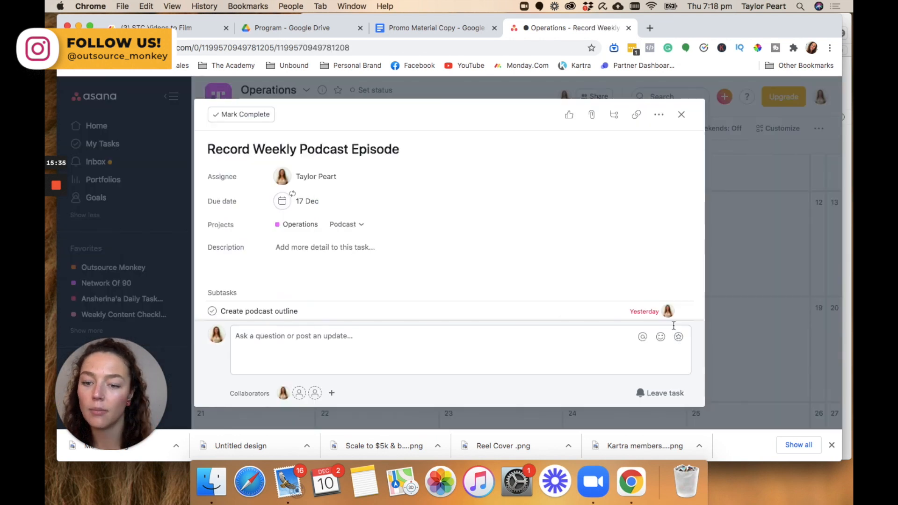
{"action": "scroll", "coordinate": [495, 269], "scroll_direction": "down", "scroll_amount": 3}
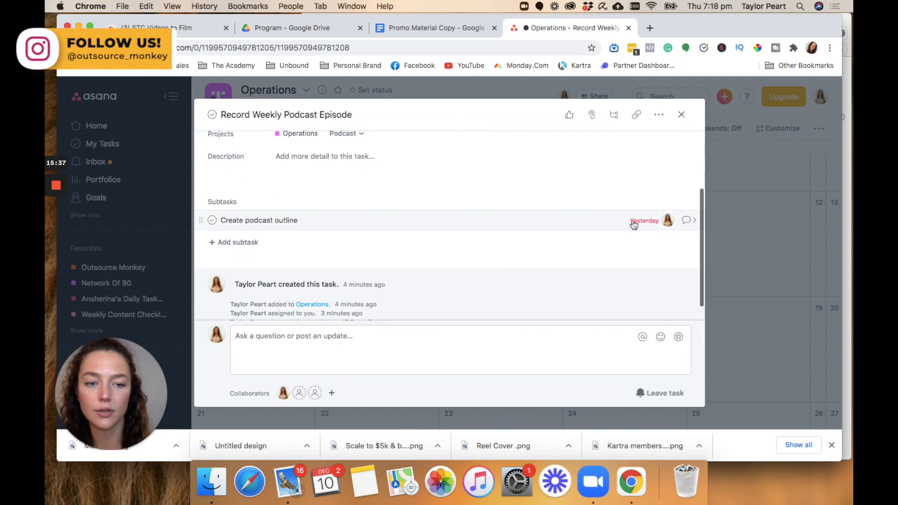
{"action": "left_click", "coordinate": [681, 115]}
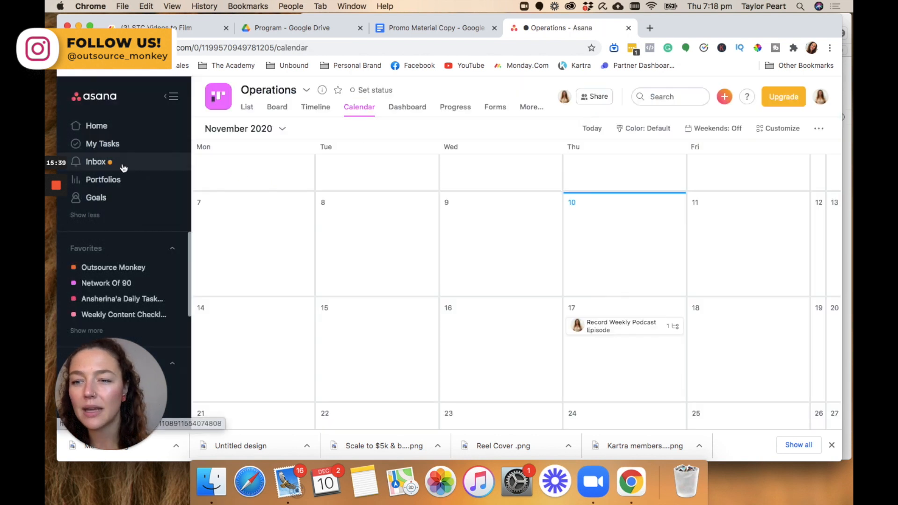
Dismiss the update notice in My Tasks and review the recently assigned tasks with their due dates and projects.
{"action": "left_click", "coordinate": [127, 146]}
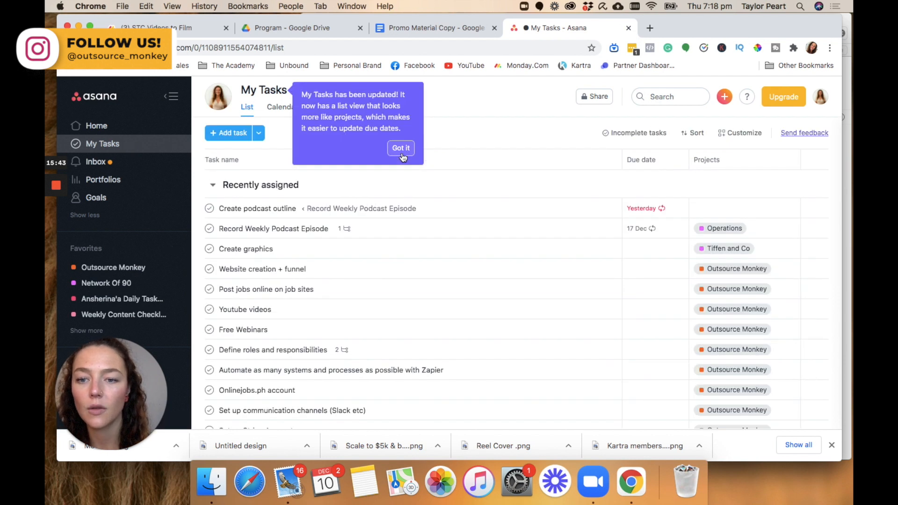
{"action": "left_click", "coordinate": [401, 149]}
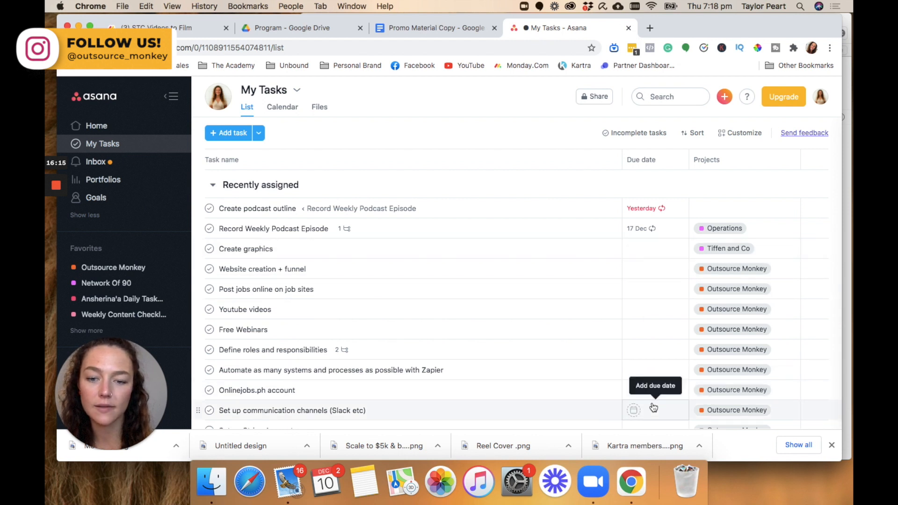
{"action": "scroll", "coordinate": [654, 406], "scroll_direction": "down", "scroll_amount": 5}
{"action": "scroll", "coordinate": [653, 406], "scroll_direction": "up", "scroll_amount": 5}
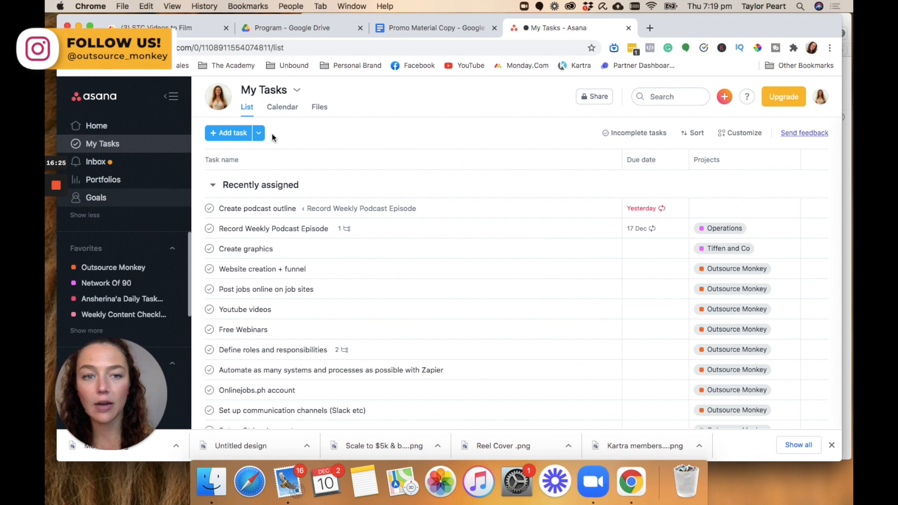
Return to the Operations board and add a task named Invite guests on insta to the Podcast section.
{"action": "left_click", "coordinate": [68, 48]}
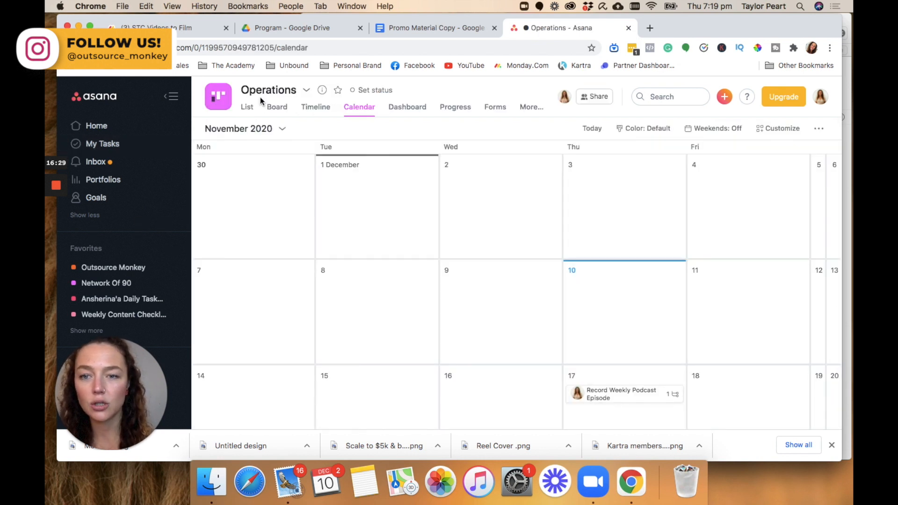
{"action": "left_click", "coordinate": [248, 108]}
{"action": "left_click", "coordinate": [284, 108]}
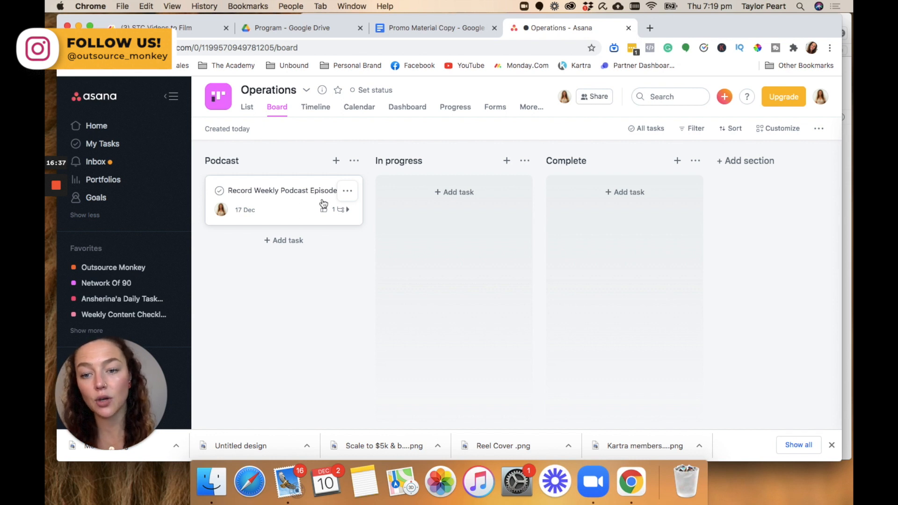
{"action": "left_click", "coordinate": [286, 241]}
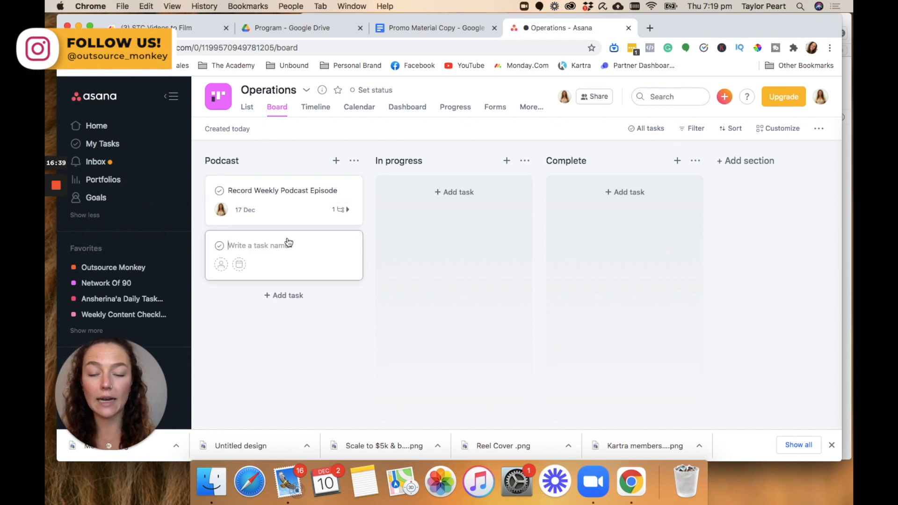
{"action": "type", "text": "In"}
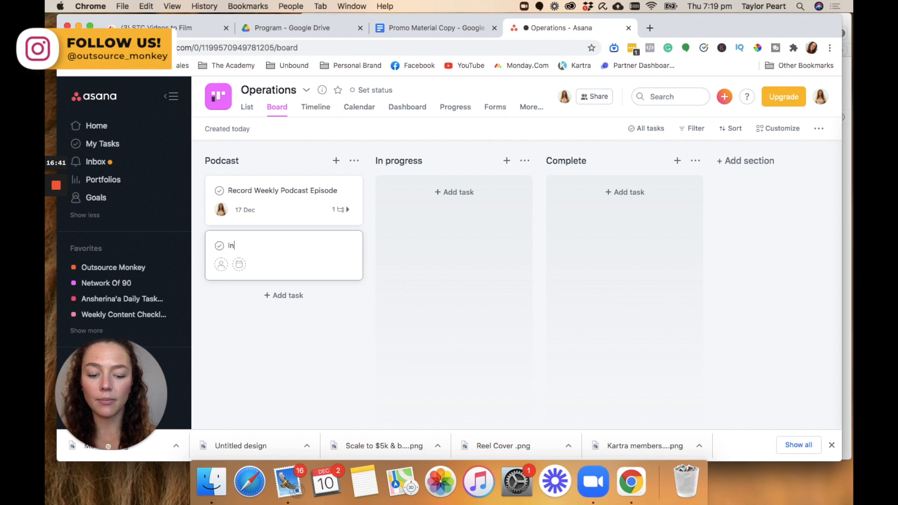
{"action": "type", "text": "vite gue"}
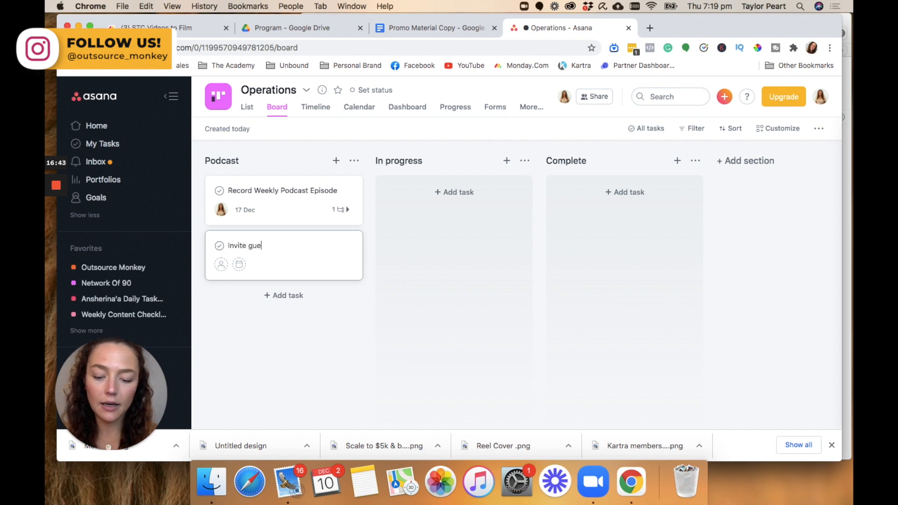
{"action": "type", "text": "sts on insta"}
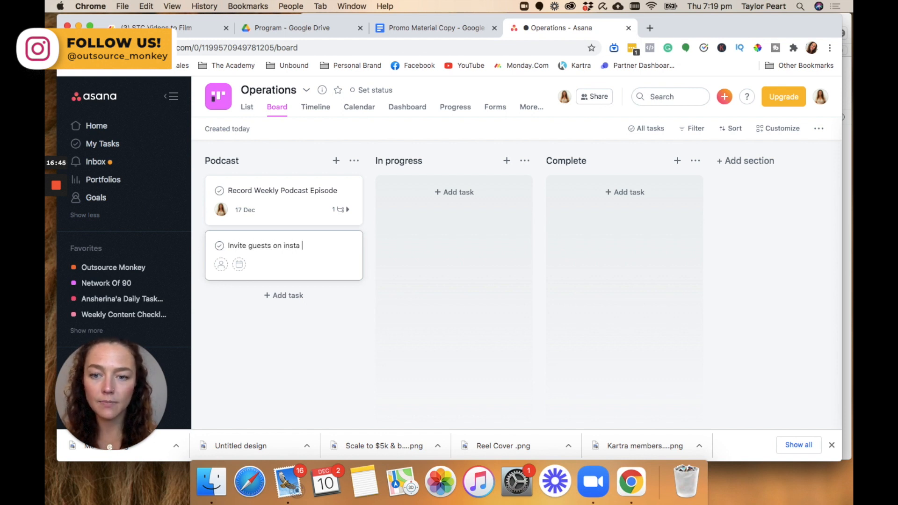
{"action": "key", "text": "Return"}
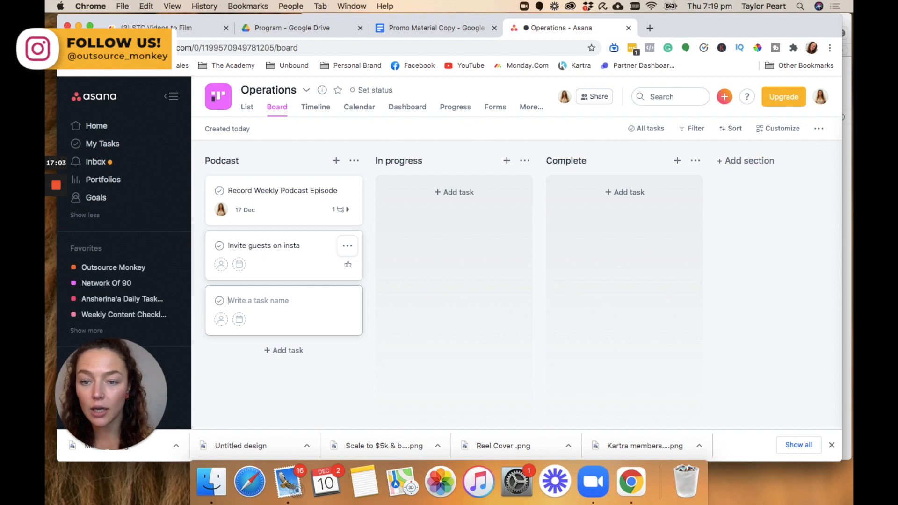
Add a Podcast task named Send them booking calendar link and request bio + headshot.
{"action": "type", "text": "Sen"}
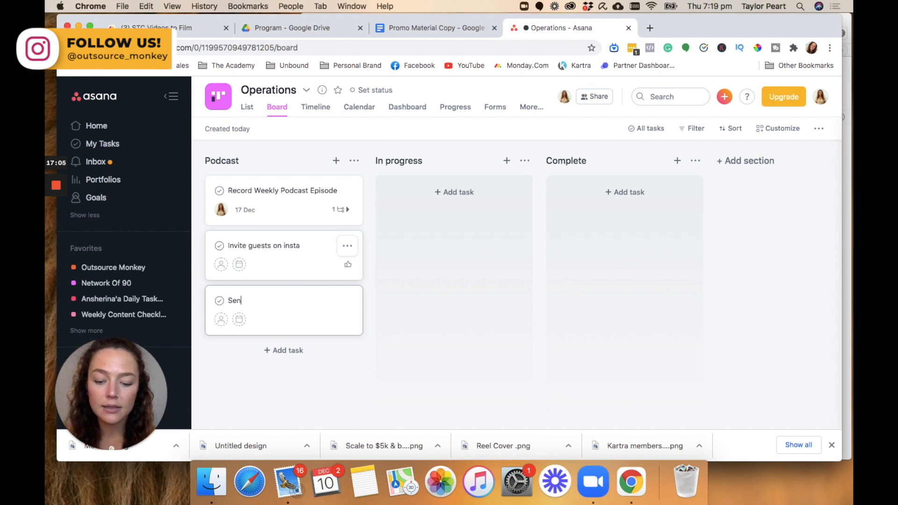
{"action": "type", "text": "d them booking"}
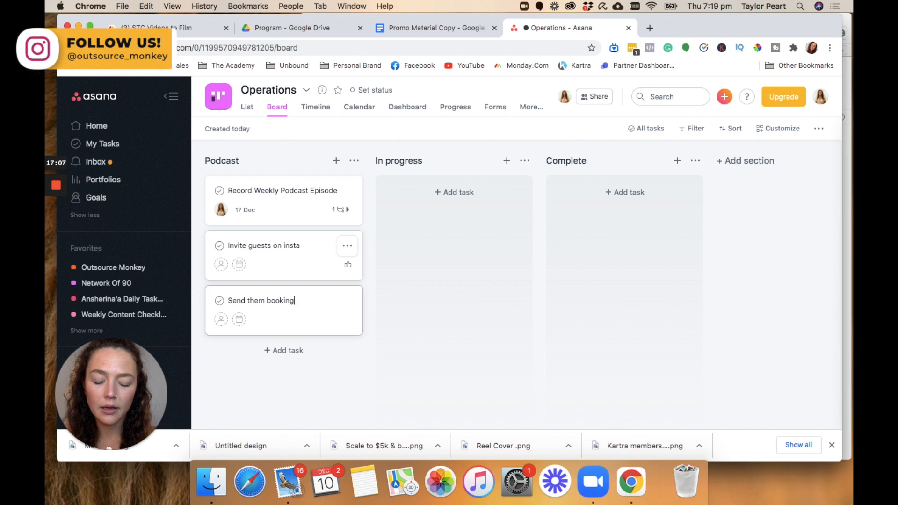
{"action": "type", "text": " calendar l"}
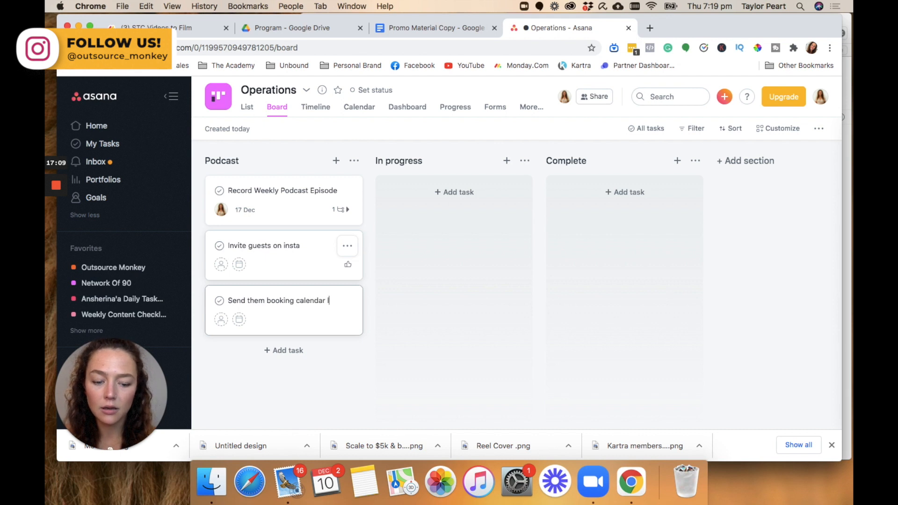
{"action": "type", "text": "ink and "}
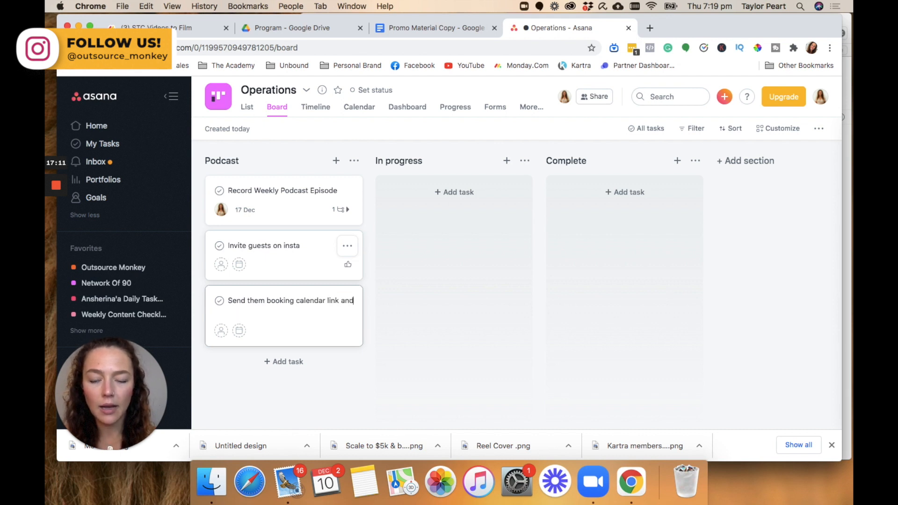
{"action": "type", "text": "reques"}
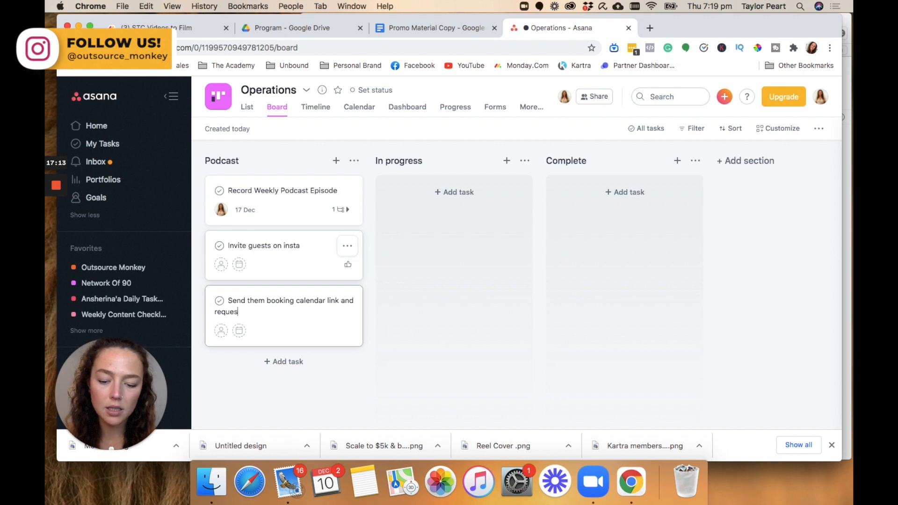
{"action": "type", "text": "t bio"}
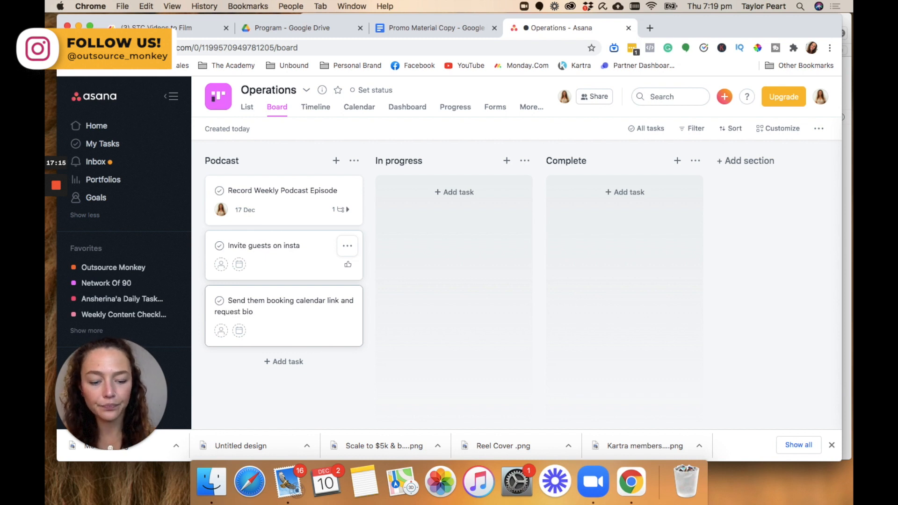
{"action": "type", "text": " + head"}
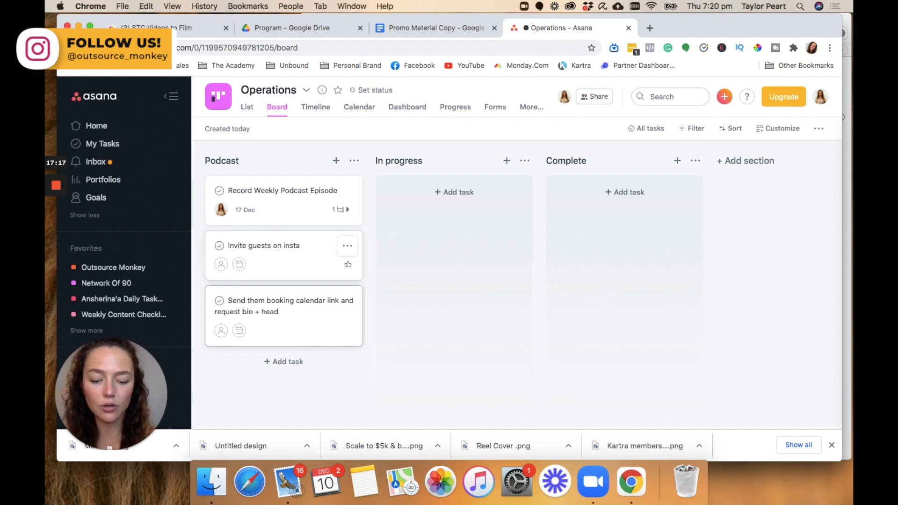
{"action": "type", "text": "shot"}
{"action": "key", "text": "Return"}
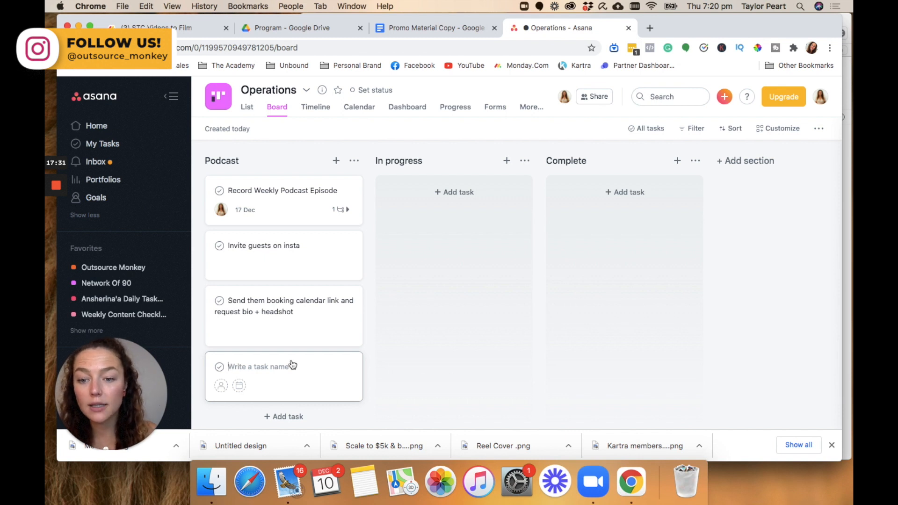
Rename the In progress section to Content.
{"action": "left_click", "coordinate": [435, 162]}
{"action": "triple_click", "coordinate": [417, 159]}
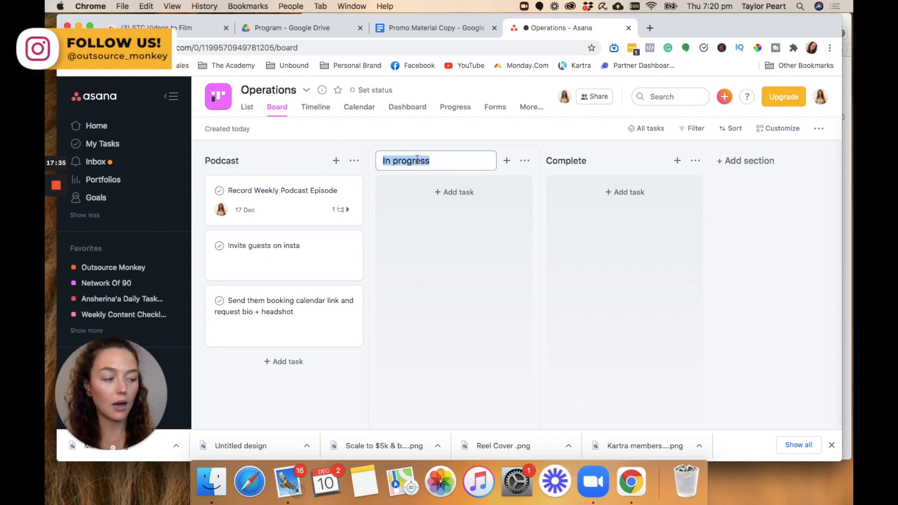
{"action": "type", "text": "Co"}
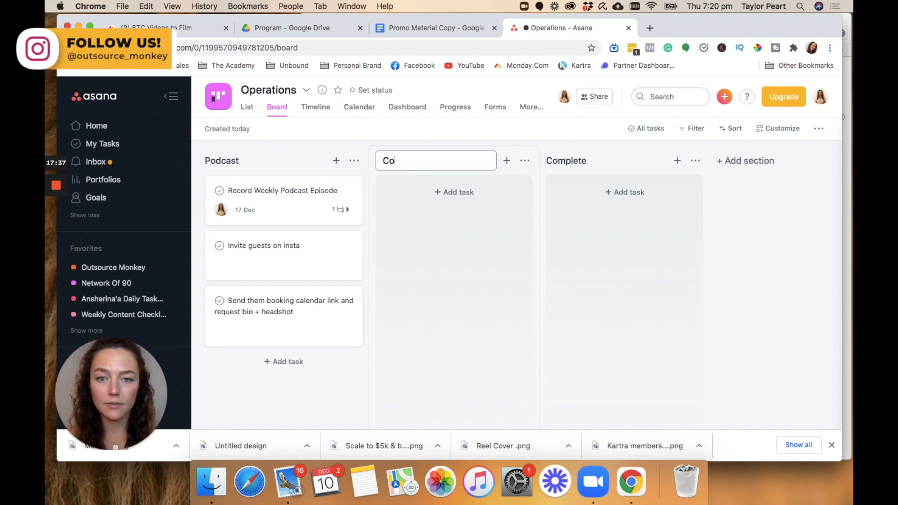
{"action": "type", "text": "ntent"}
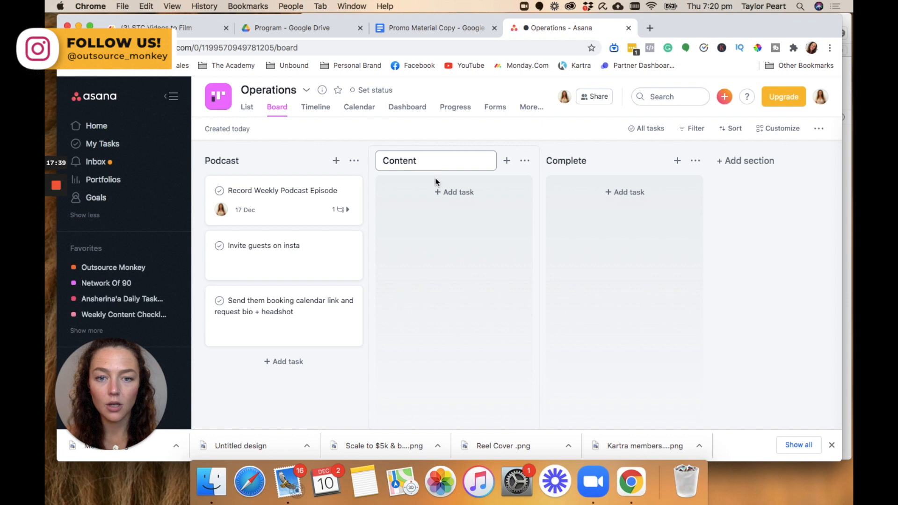
Add a task named Create monthly graphics to the Content section.
{"action": "left_click", "coordinate": [456, 202]}
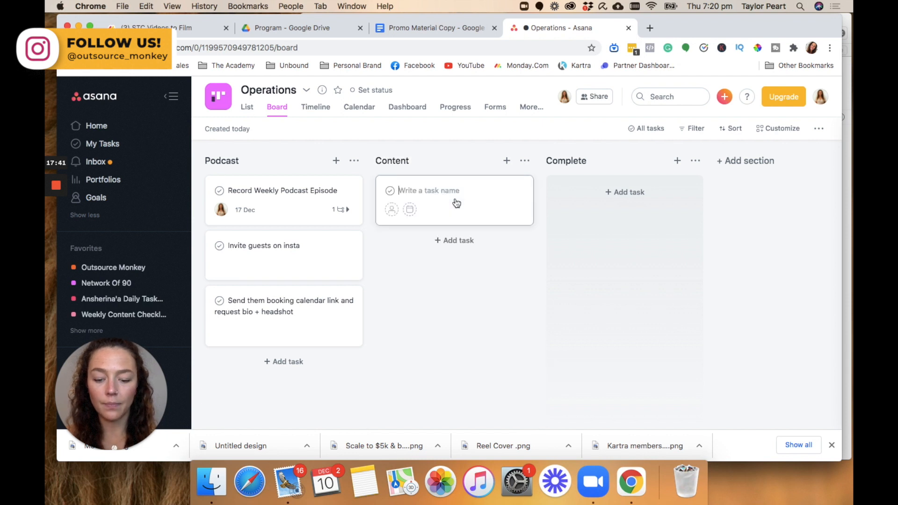
{"action": "type", "text": "W"}
{"action": "key", "text": "BackSpace"}
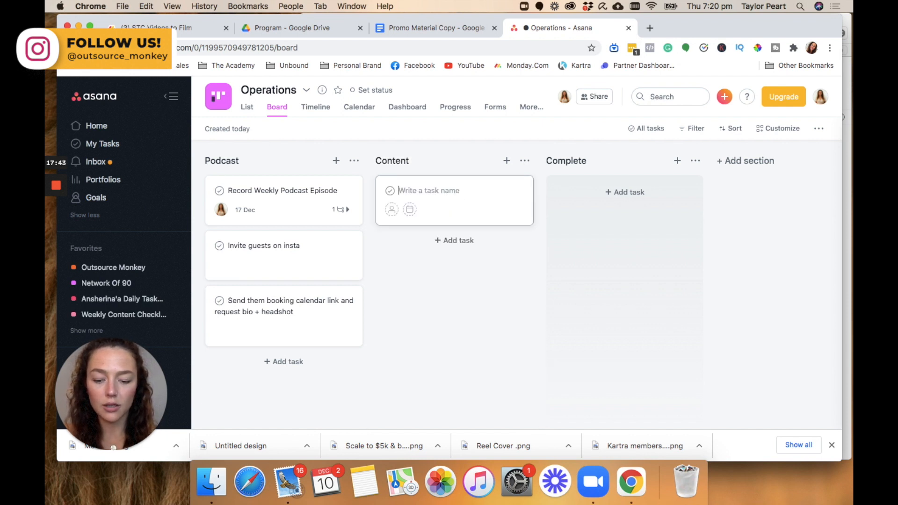
{"action": "type", "text": "Create monthly ca"}
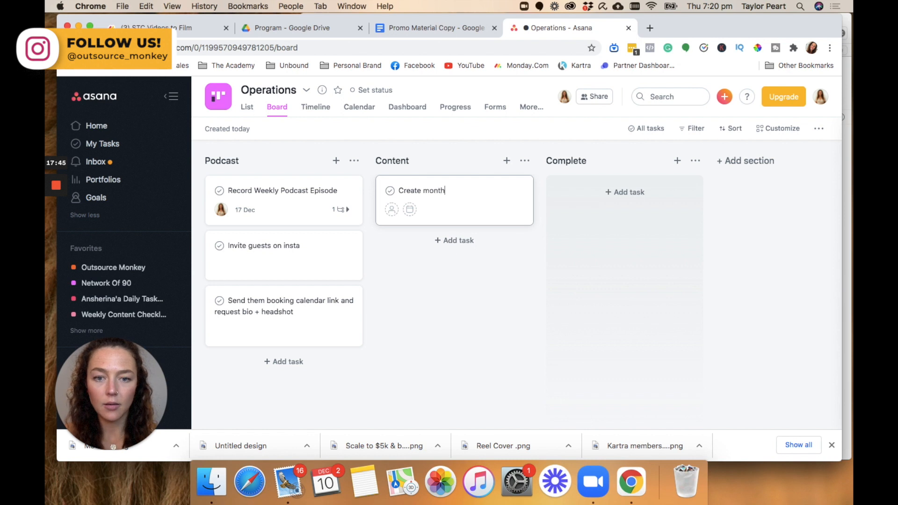
{"action": "key", "text": "BackSpace"}
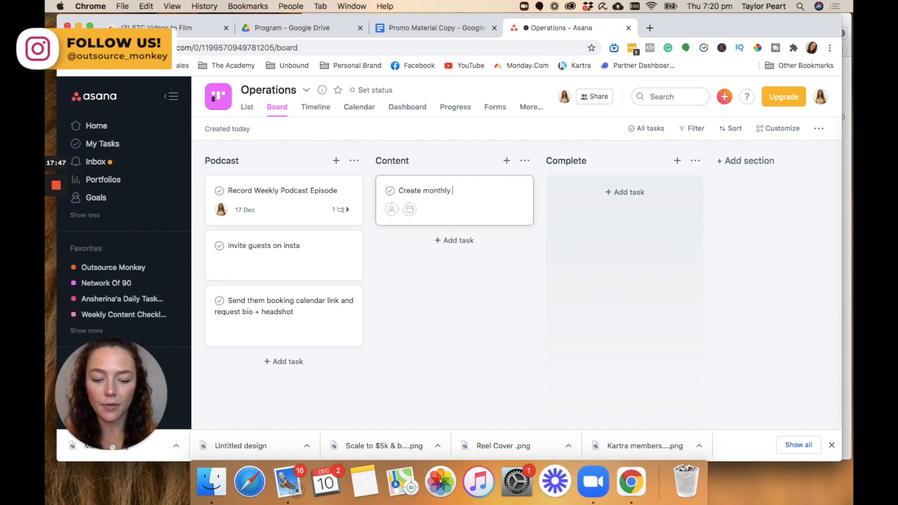
{"action": "type", "text": "graphics"}
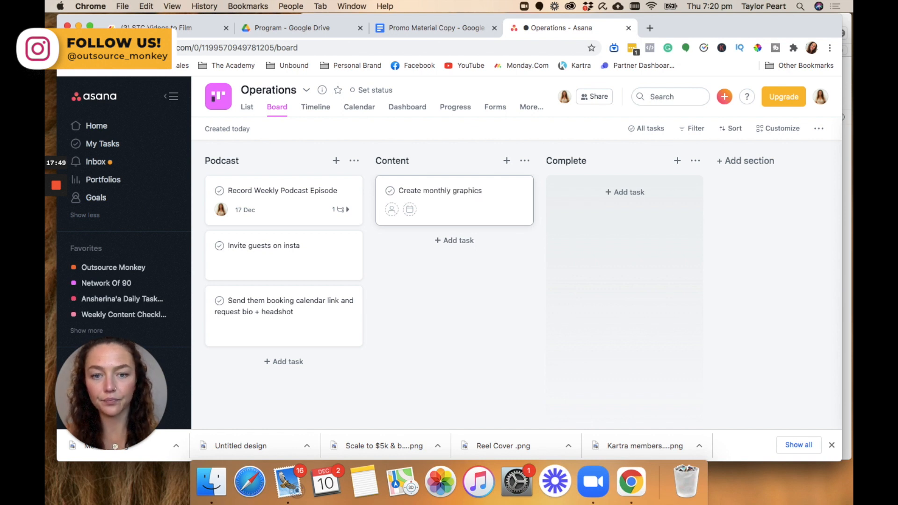
{"action": "key", "text": "Return"}
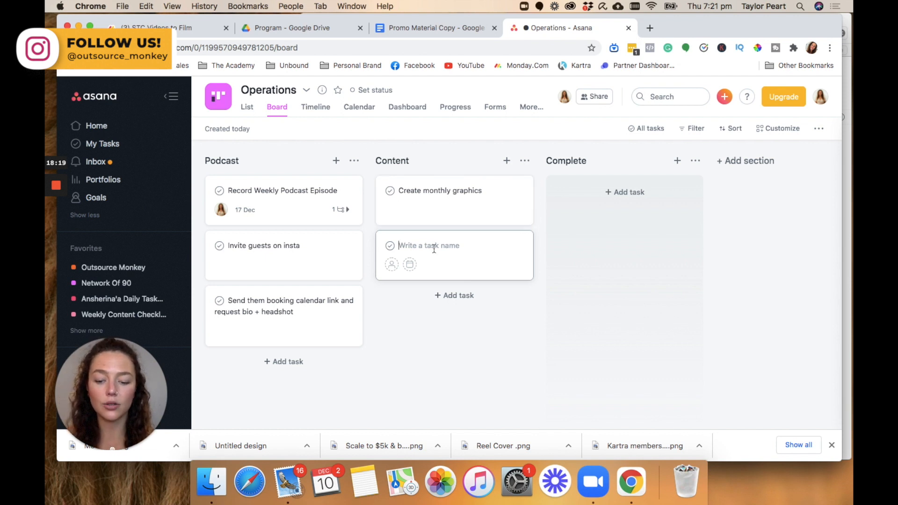
Add a second Content task named Write monthly captions.
{"action": "type", "text": "Write m"}
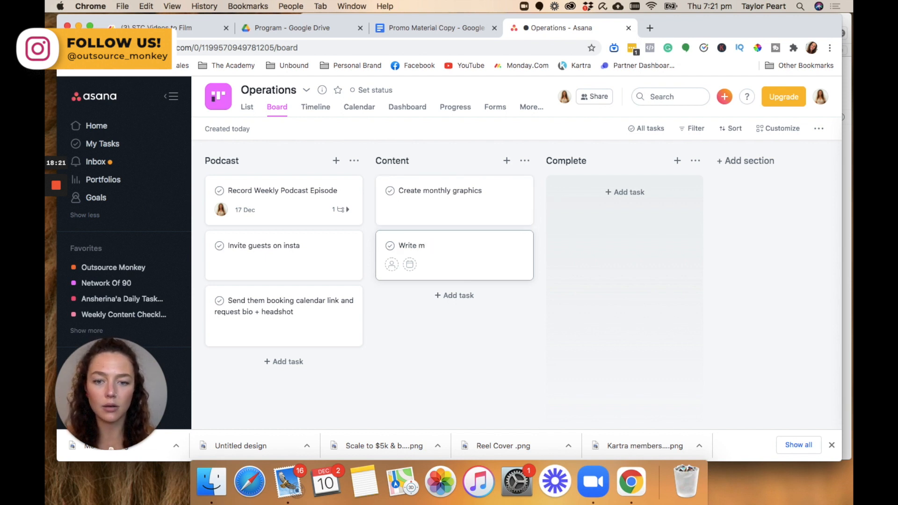
{"action": "type", "text": "onthly"}
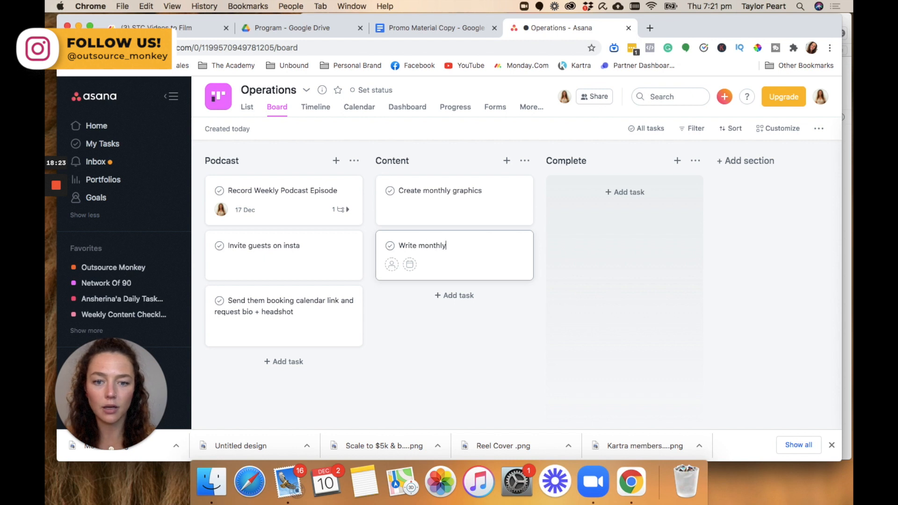
{"action": "type", "text": " captions"}
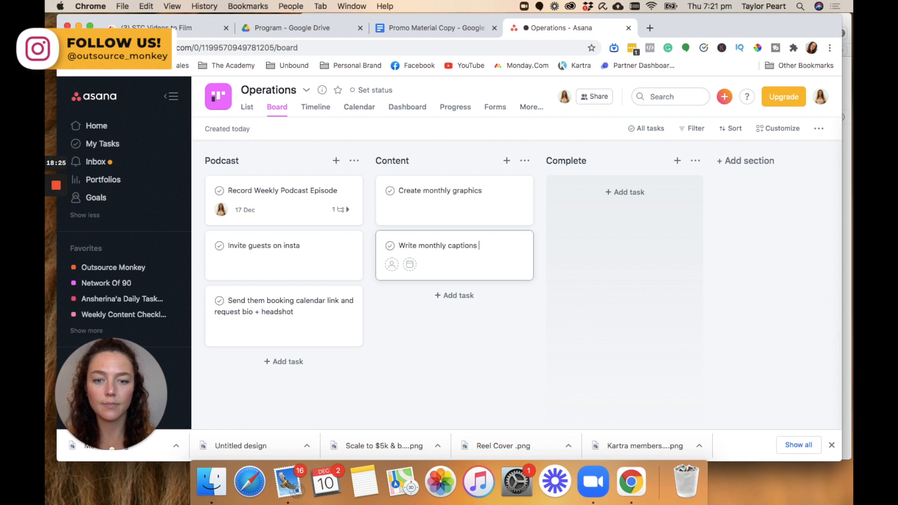
{"action": "key", "text": "Return"}
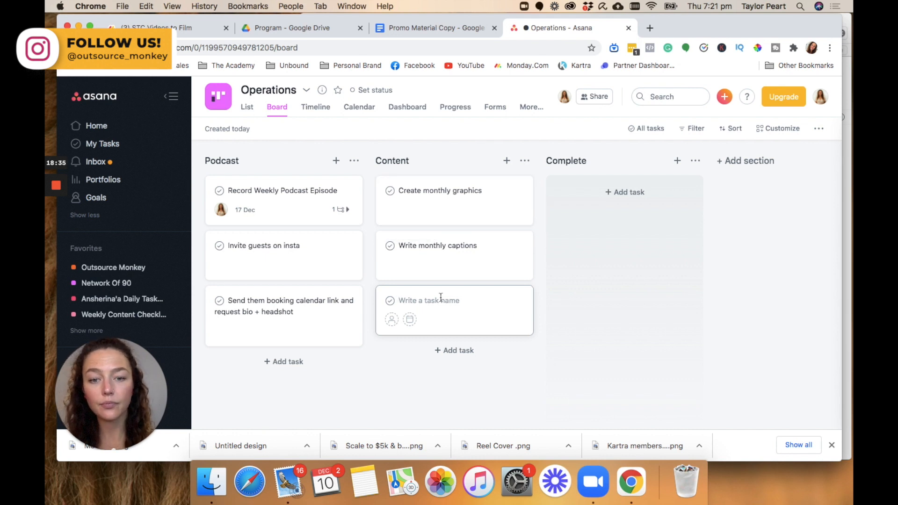
Add a third Content task named "Link to folder with content calendars:".
{"action": "type", "text": "Link to "}
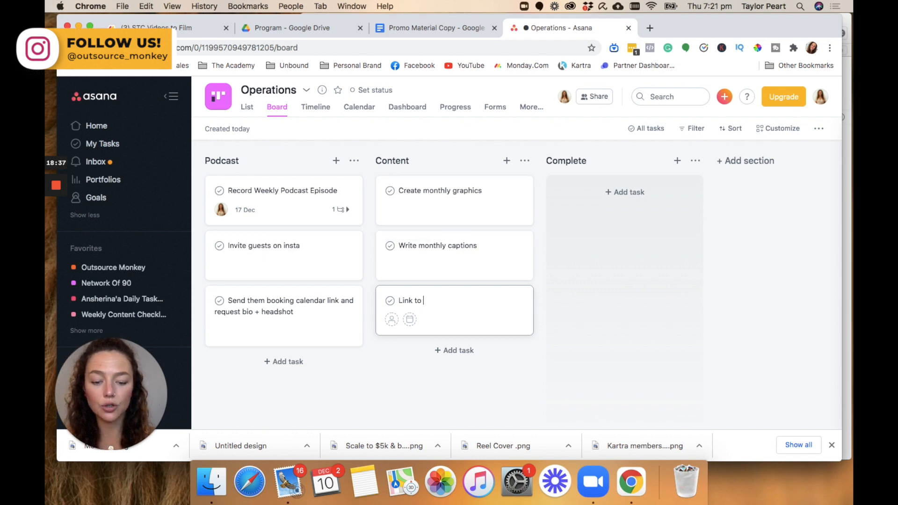
{"action": "type", "text": "folder "}
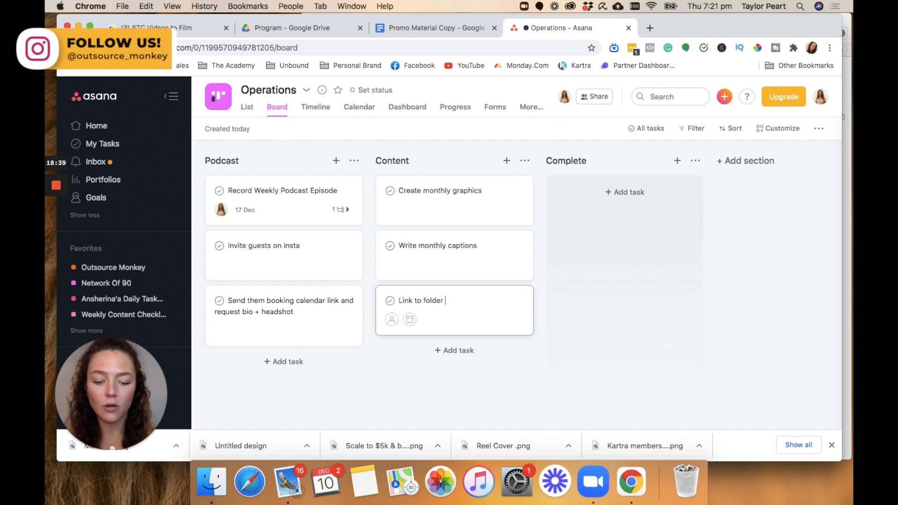
{"action": "type", "text": "with content cale"}
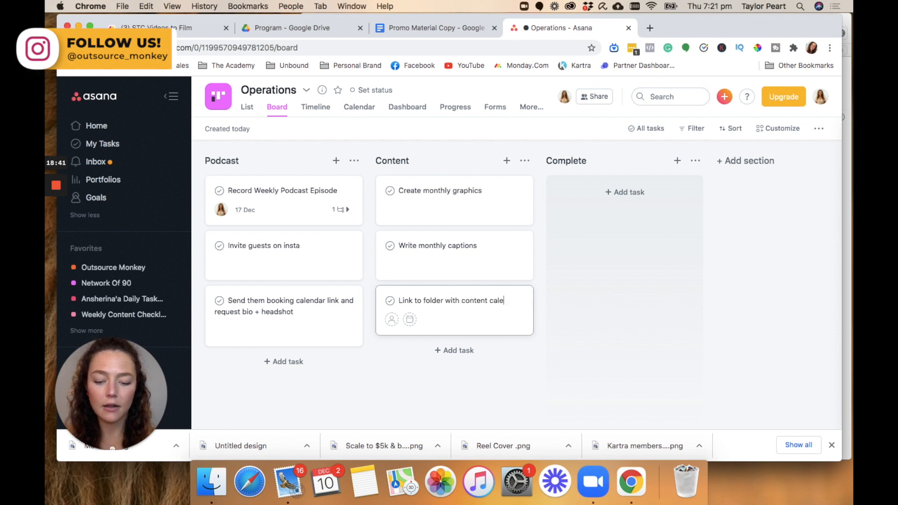
{"action": "type", "text": "ndars:"}
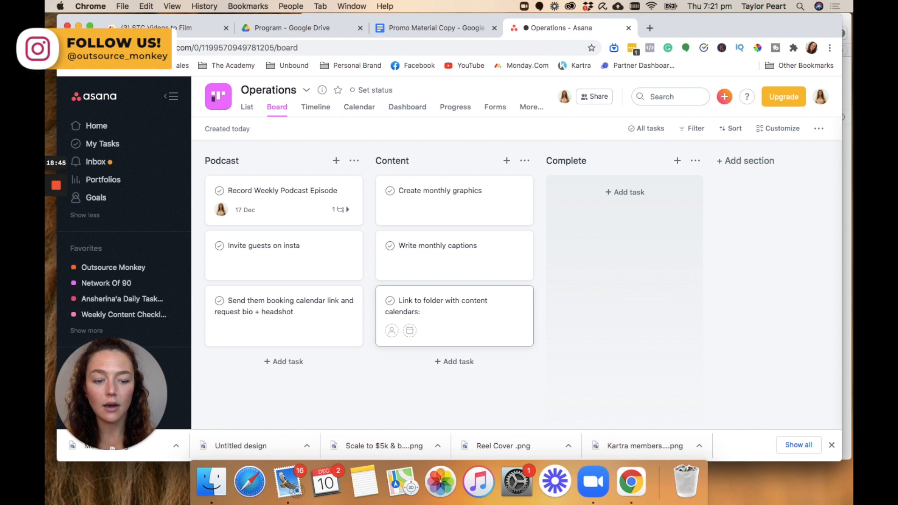
{"action": "key", "text": "Return"}
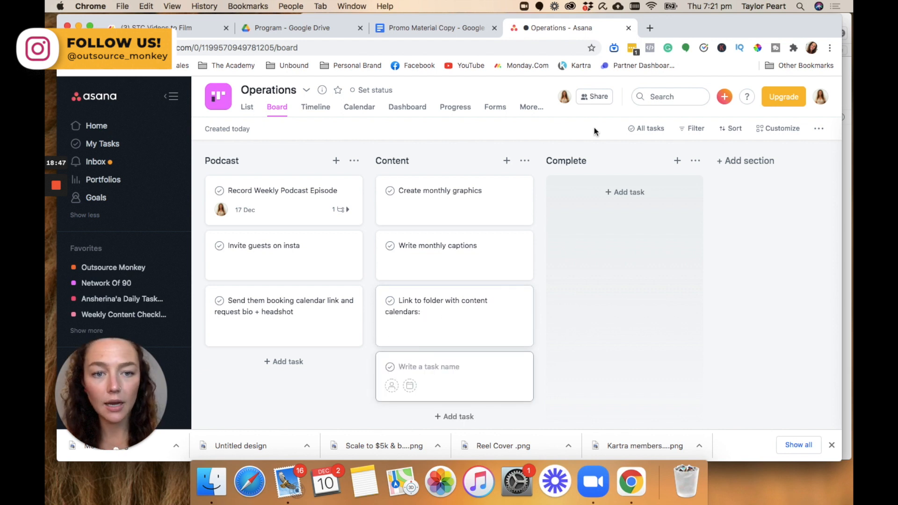
Rename the Complete section to Email.
{"action": "left_click", "coordinate": [586, 161]}
{"action": "double_click", "coordinate": [584, 162]}
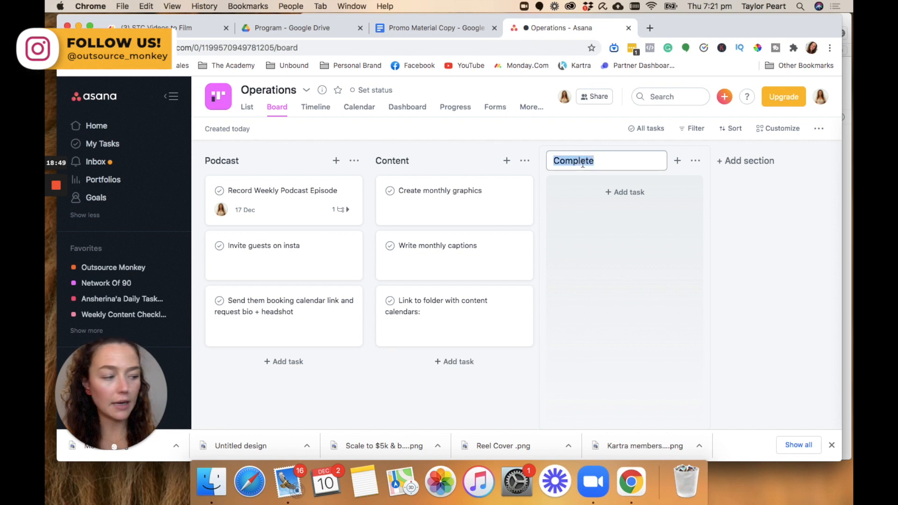
{"action": "type", "text": "Email"}
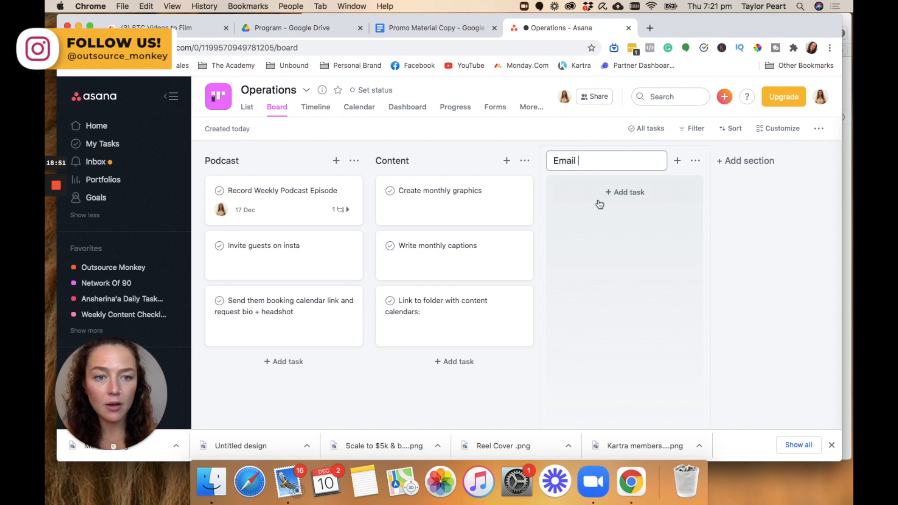
Add a task named Weekly emails about podcast episodes to the Email section.
{"action": "left_click", "coordinate": [627, 192]}
{"action": "type", "text": "Weeklu"}
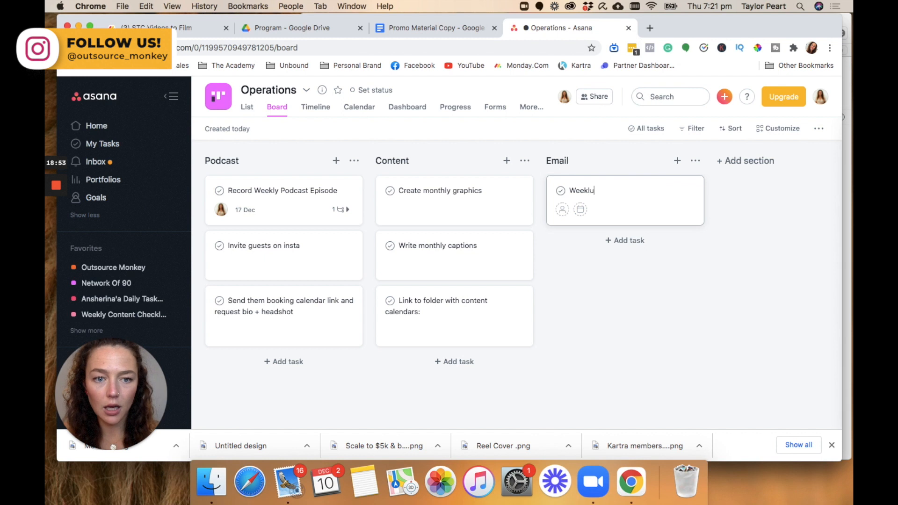
{"action": "key", "text": "BackSpace"}
{"action": "type", "text": "y "}
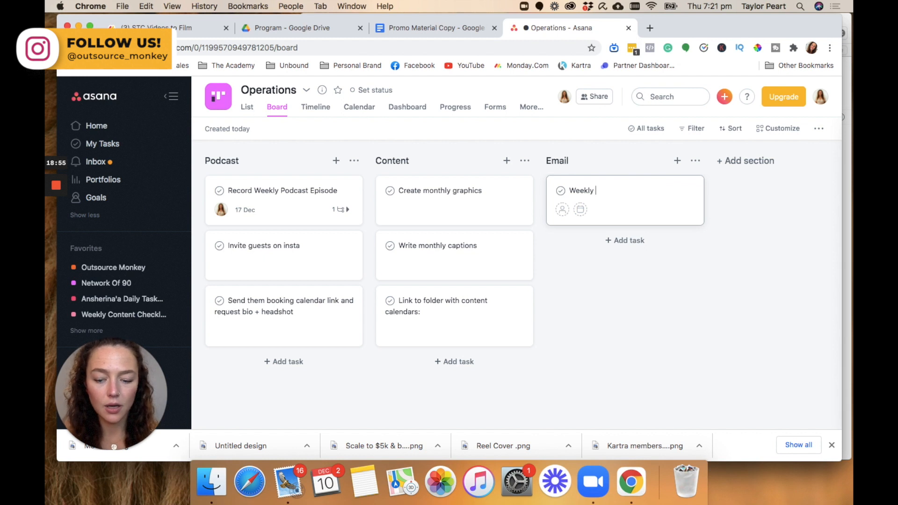
{"action": "type", "text": "emails a"}
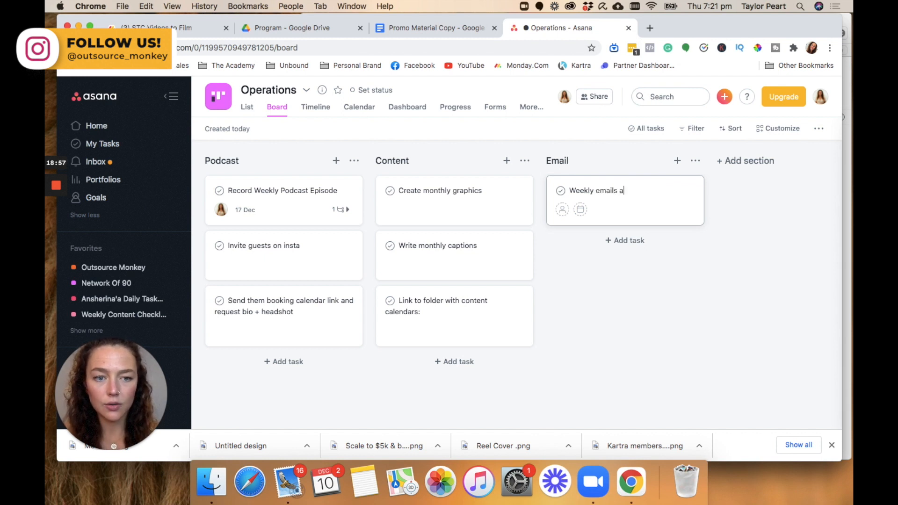
{"action": "type", "text": "bout podcast "}
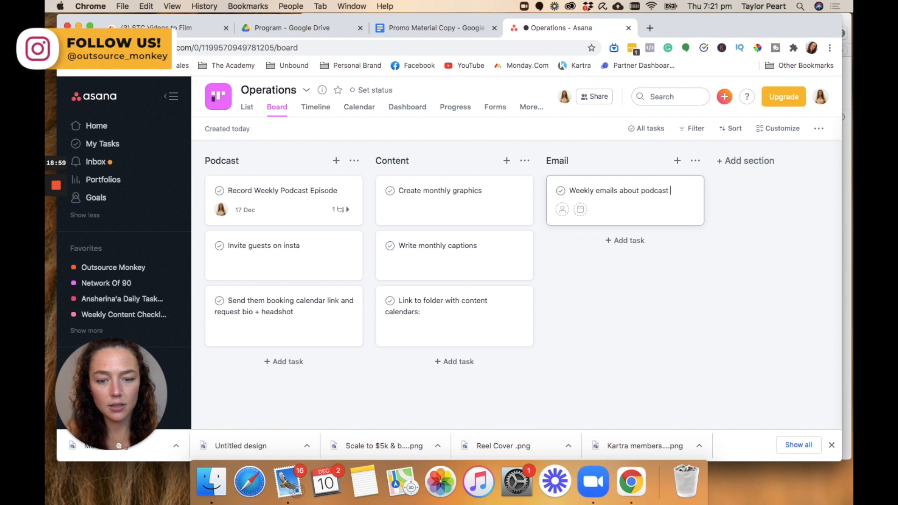
{"action": "type", "text": "episodes"}
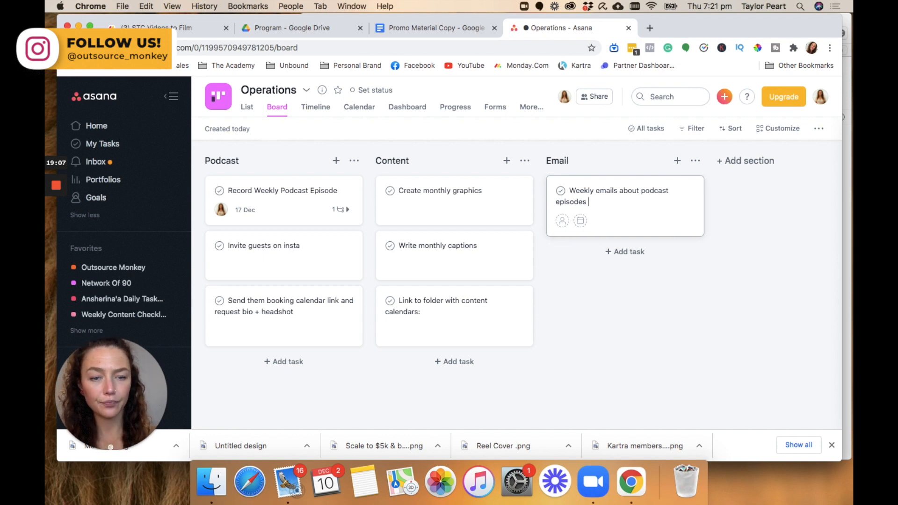
{"action": "key", "text": "Return"}
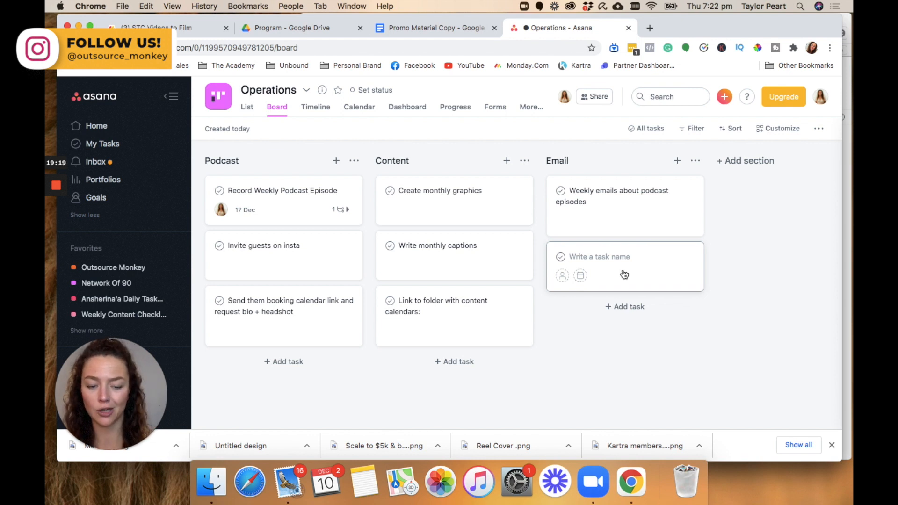
Add a second Email task named Write email sequence for new launch product.
{"action": "type", "text": "Write "}
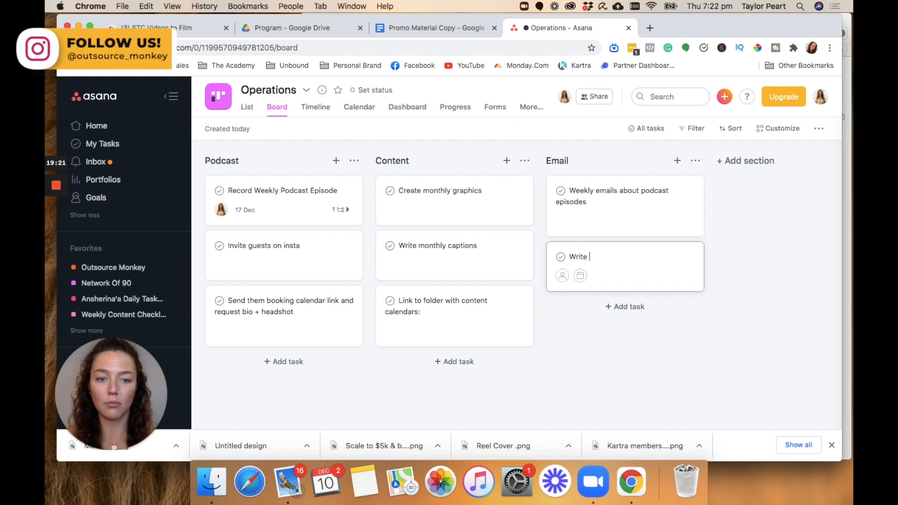
{"action": "type", "text": "email s"}
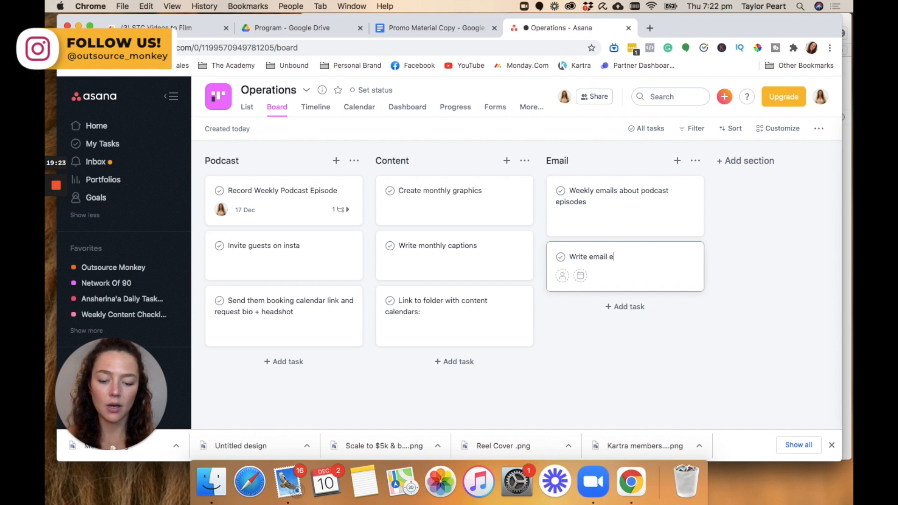
{"action": "type", "text": "equ"}
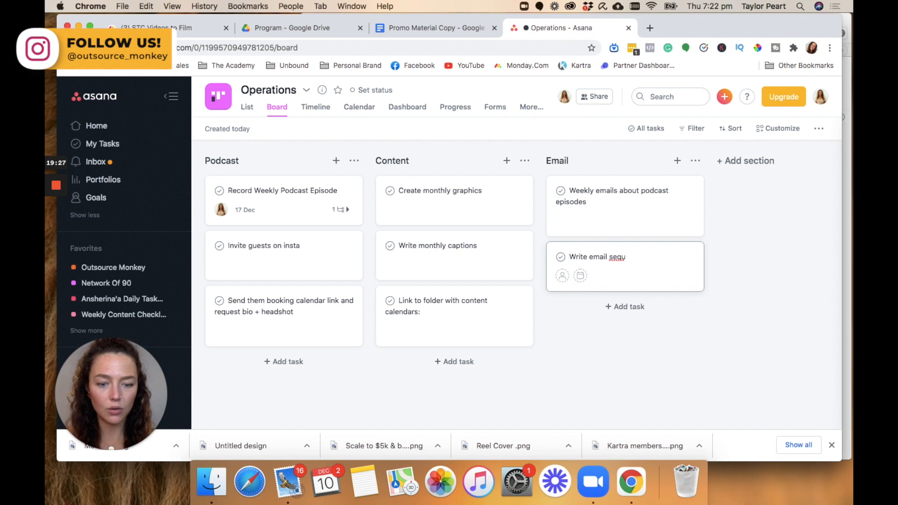
{"action": "type", "text": "ence "}
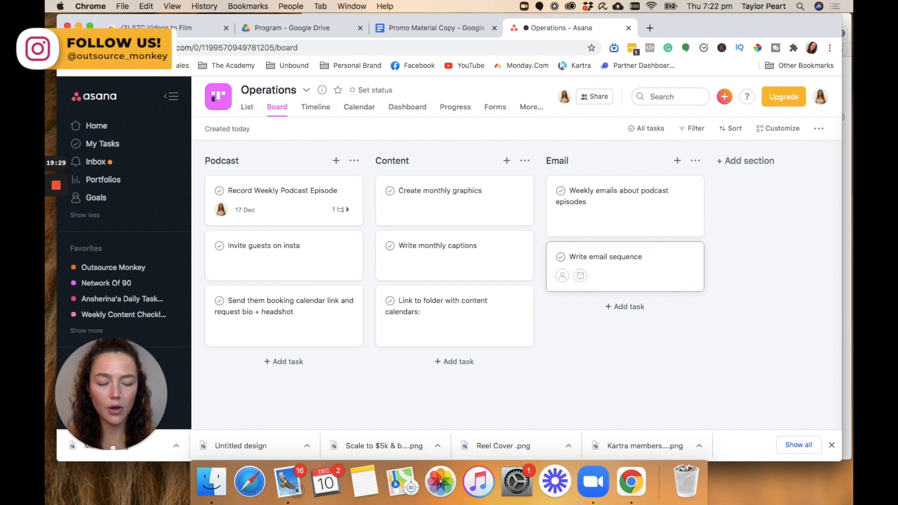
{"action": "type", "text": "for new "}
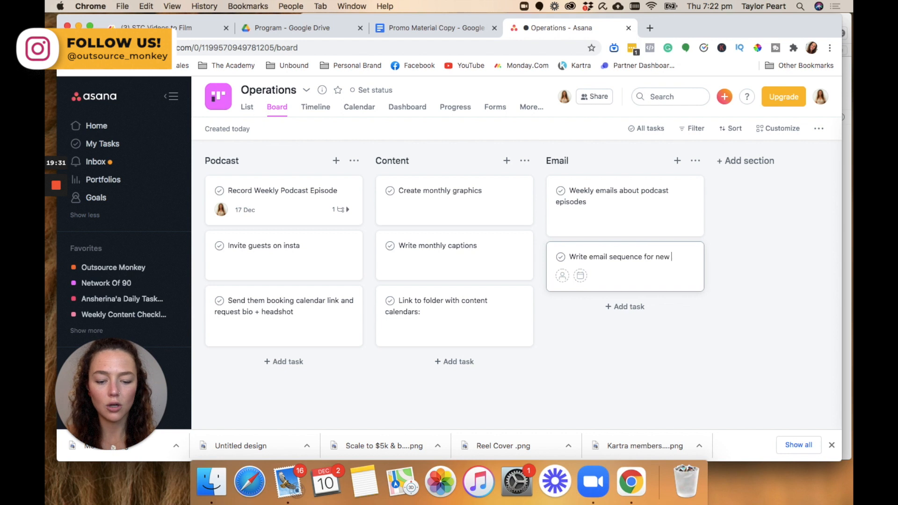
{"action": "type", "text": "launch product"}
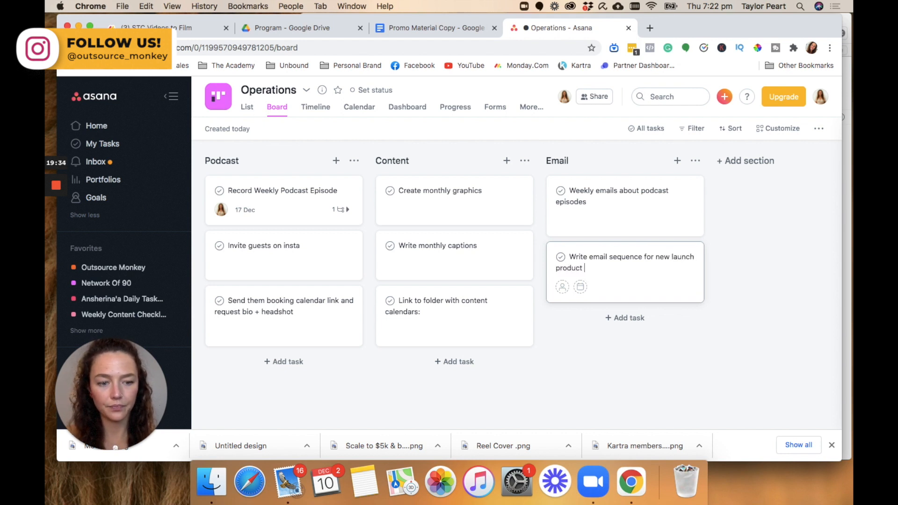
{"action": "key", "text": "Return"}
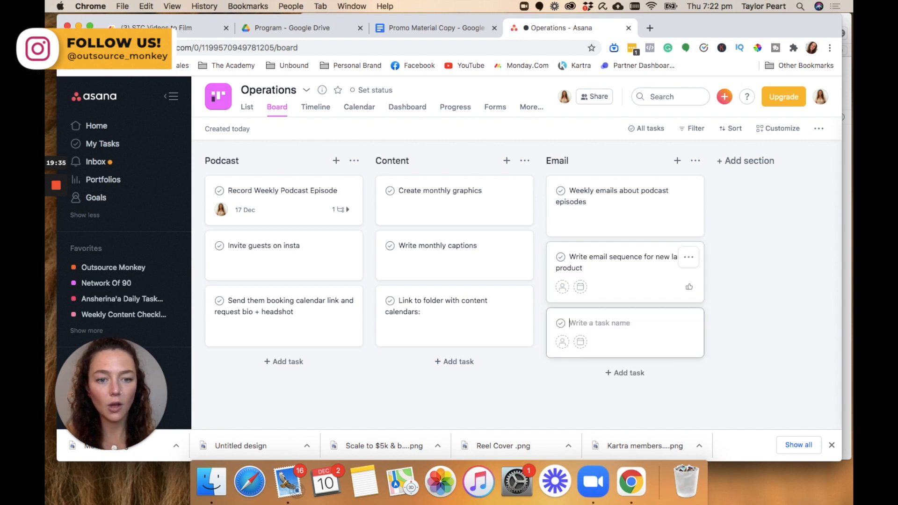
Add a third Email task named Find copywriter to write email sequence.
{"action": "type", "text": "Find "}
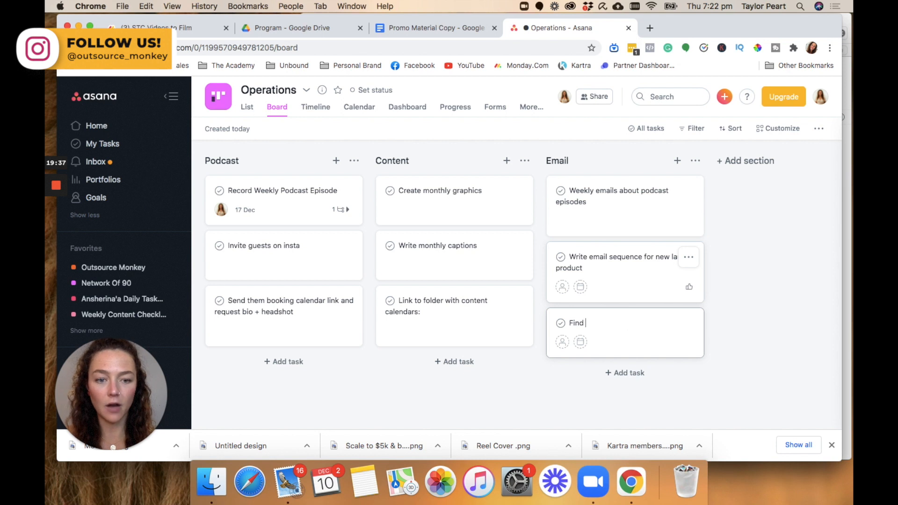
{"action": "type", "text": "copy"}
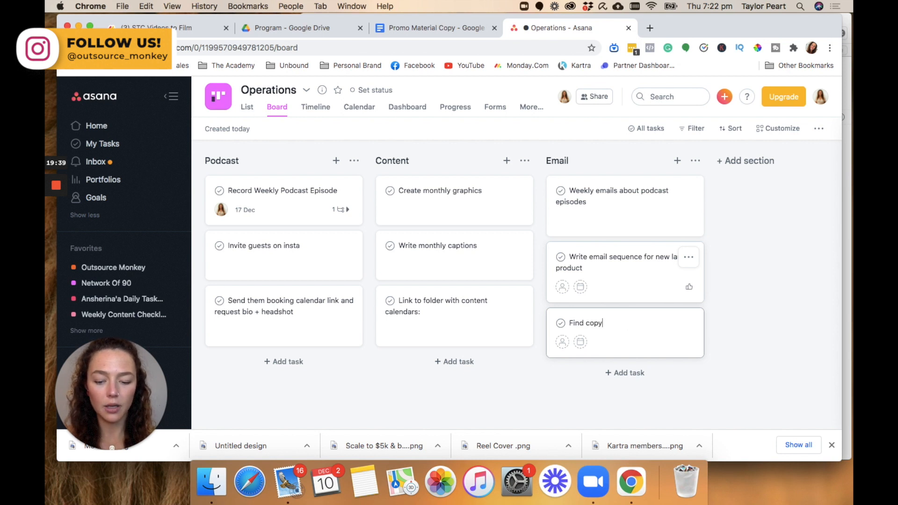
{"action": "type", "text": "writer to "}
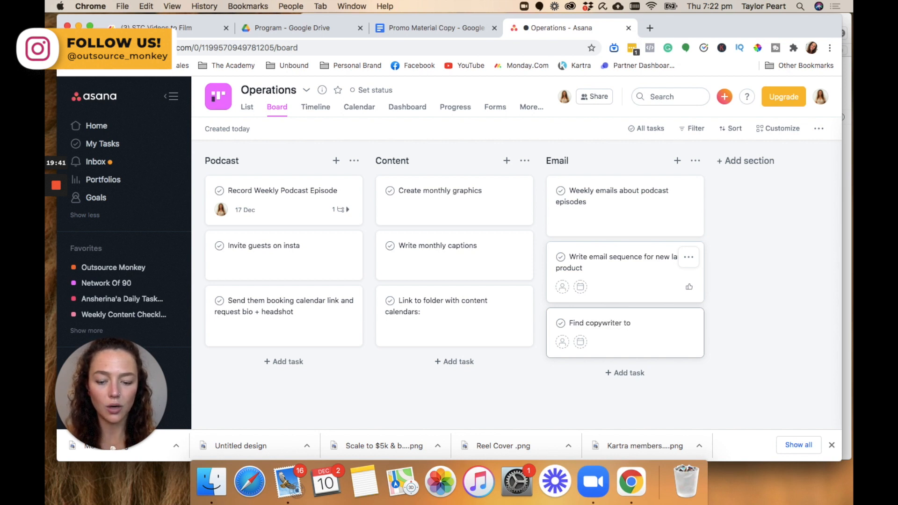
{"action": "type", "text": "write email "}
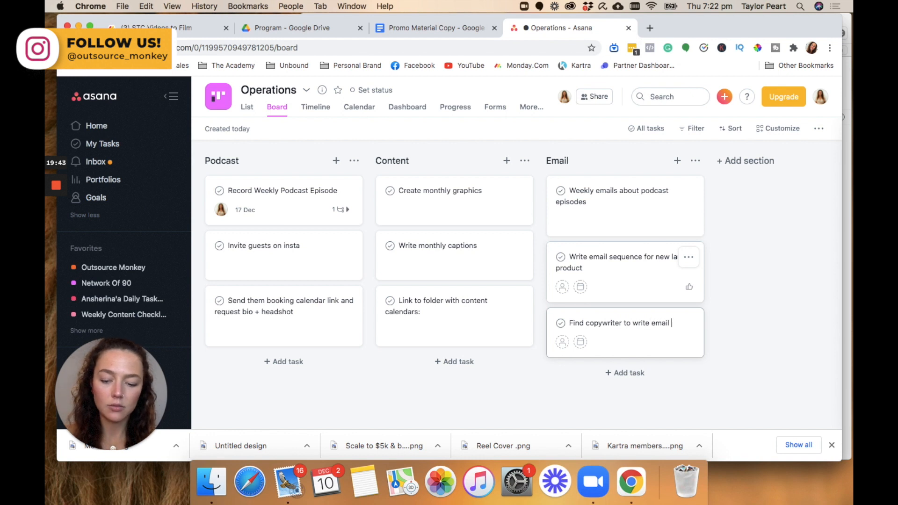
{"action": "type", "text": "sequence"}
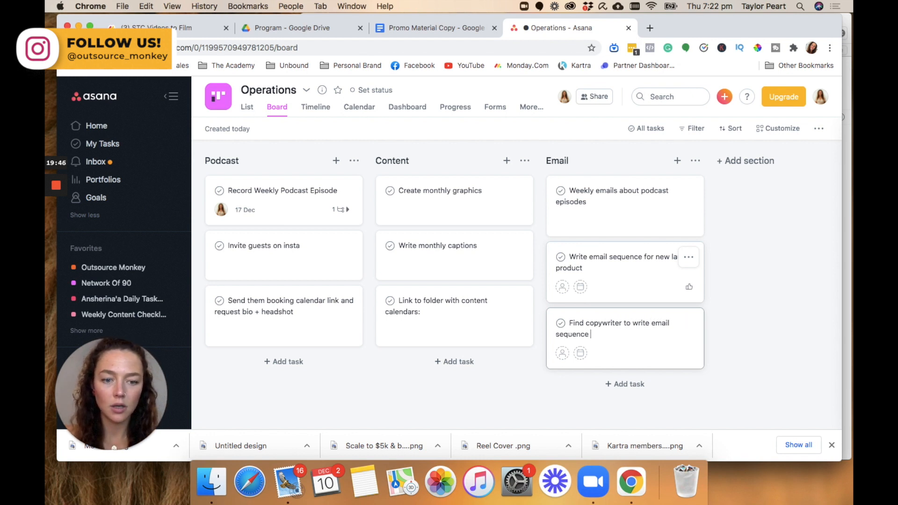
Add a section named One off tasks after the Email section and start a blank task in it.
{"action": "key", "text": "Return"}
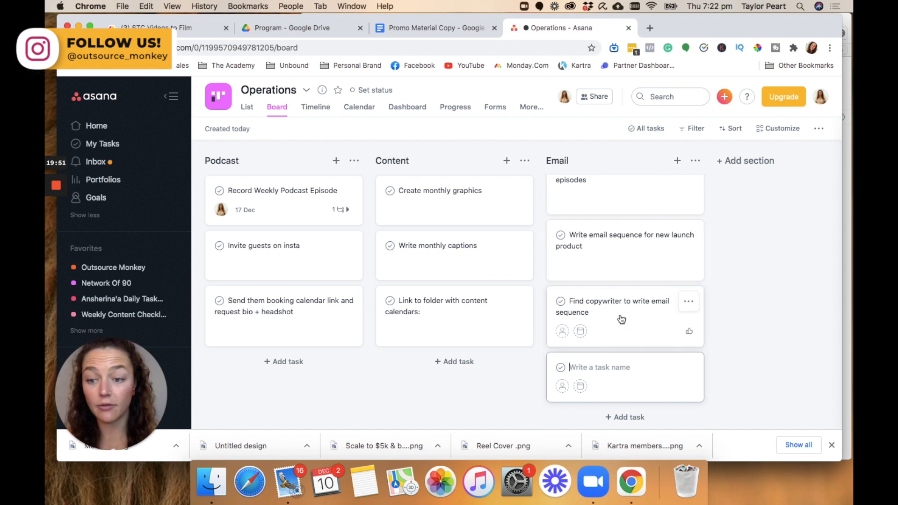
{"action": "scroll", "coordinate": [620, 321], "scroll_direction": "up", "scroll_amount": 2}
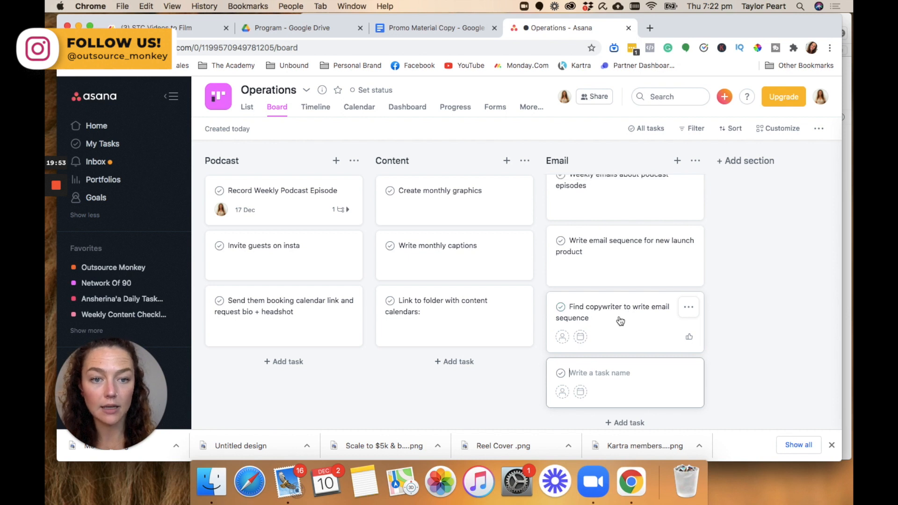
{"action": "left_click", "coordinate": [763, 160]}
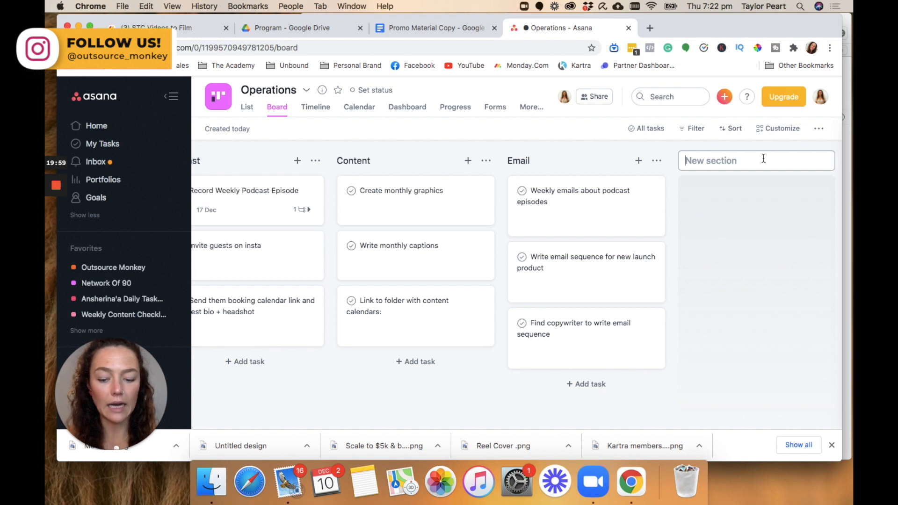
{"action": "type", "text": "One s"}
{"action": "key", "text": "BackSpace"}
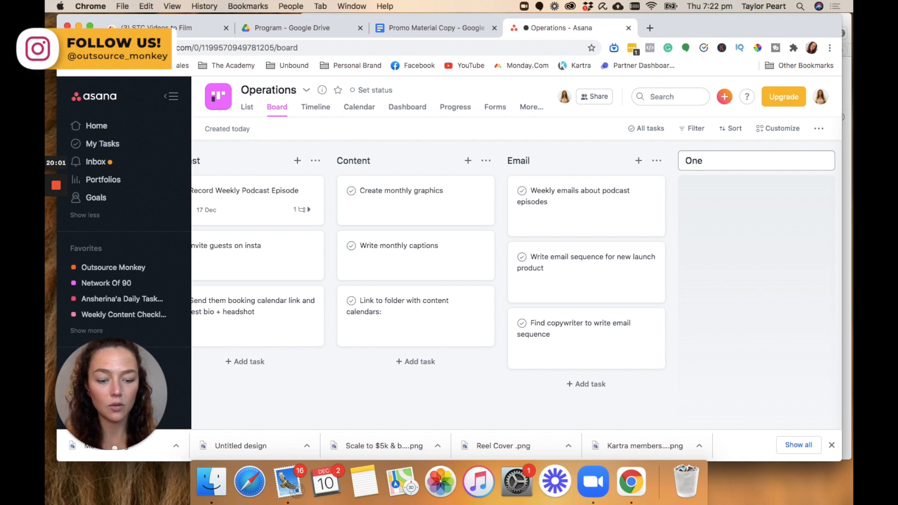
{"action": "type", "text": "off tasks"}
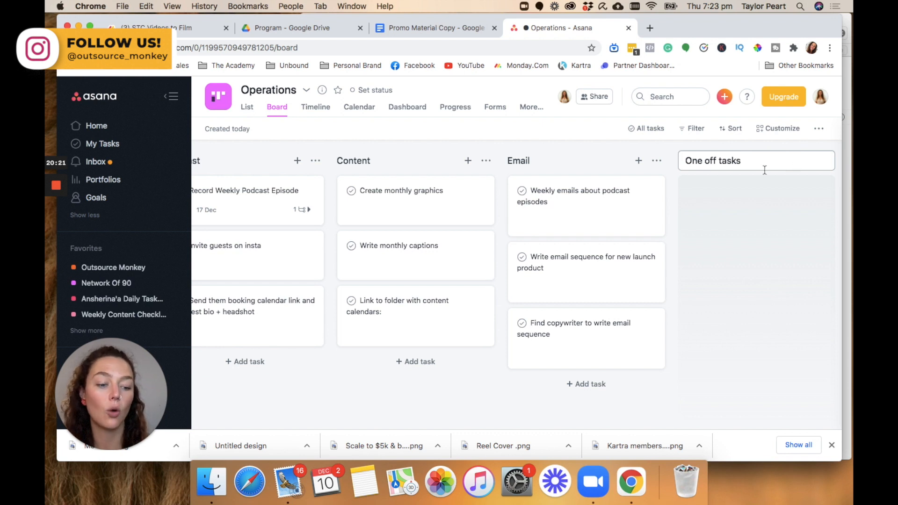
{"action": "key", "text": "Return"}
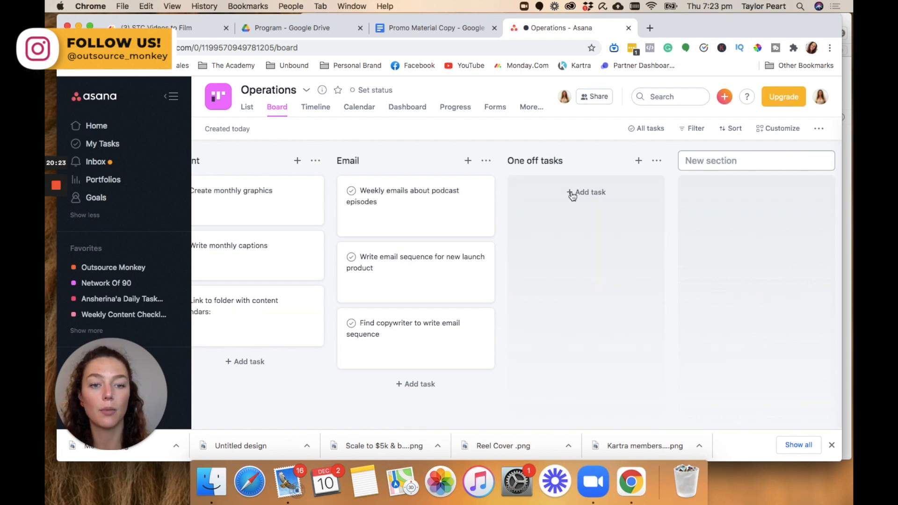
{"action": "left_click", "coordinate": [591, 193]}
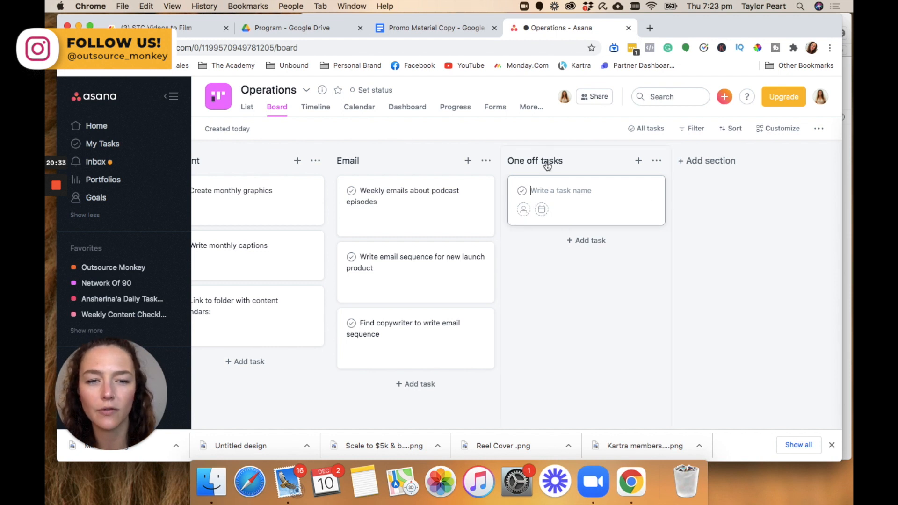
{"action": "scroll", "coordinate": [419, 270], "scroll_direction": "left", "scroll_amount": 5}
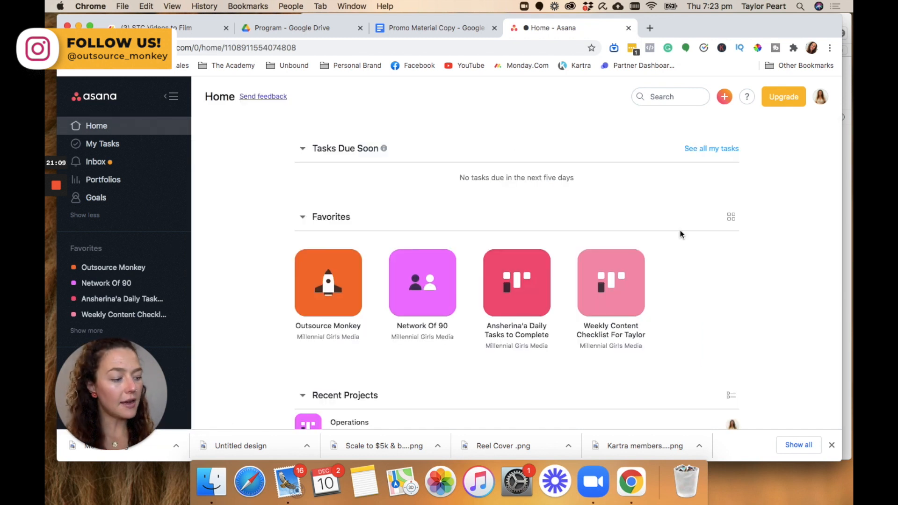
Create a blank project named Courses and Programs with Board as its default view.
{"action": "left_click", "coordinate": [726, 97]}
{"action": "left_click", "coordinate": [721, 141]}
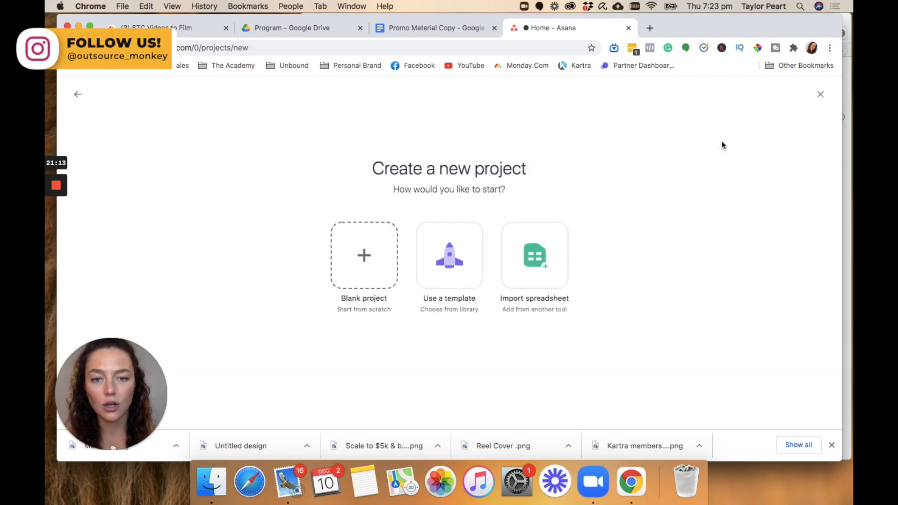
{"action": "left_click", "coordinate": [379, 281]}
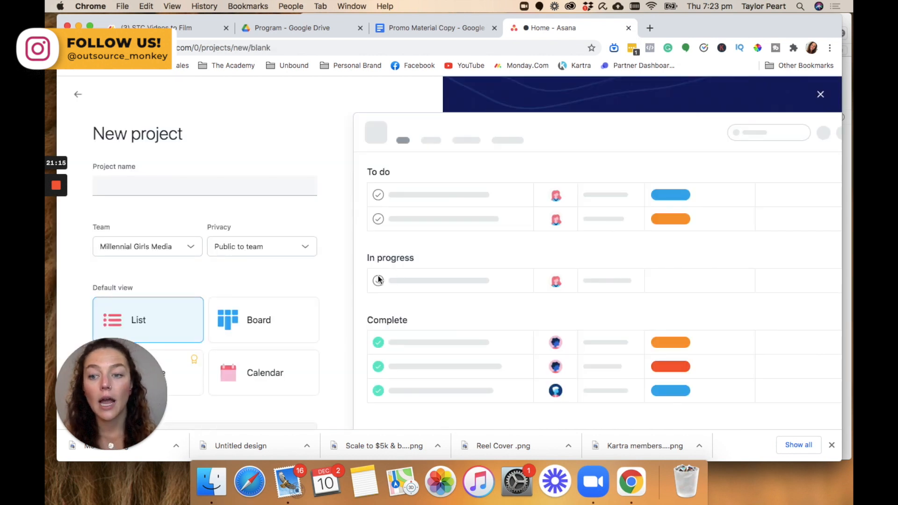
{"action": "left_click", "coordinate": [247, 178]}
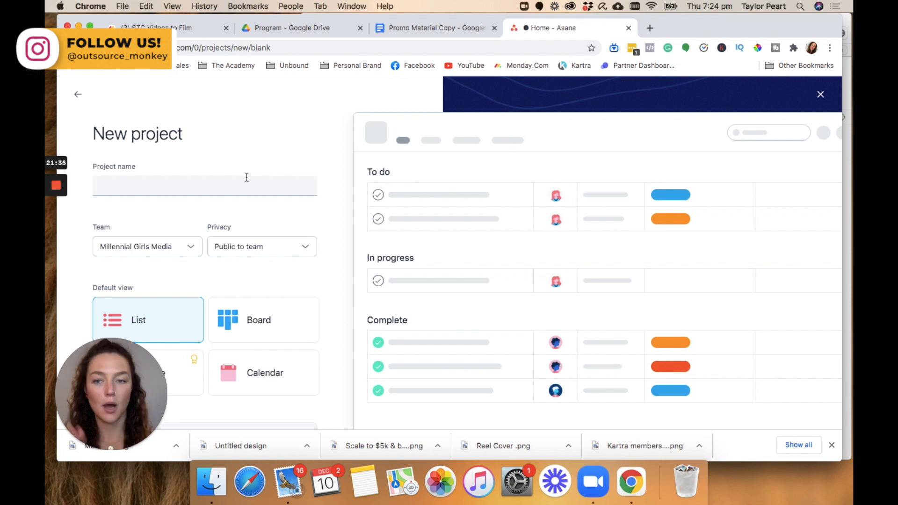
{"action": "type", "text": "Cour"}
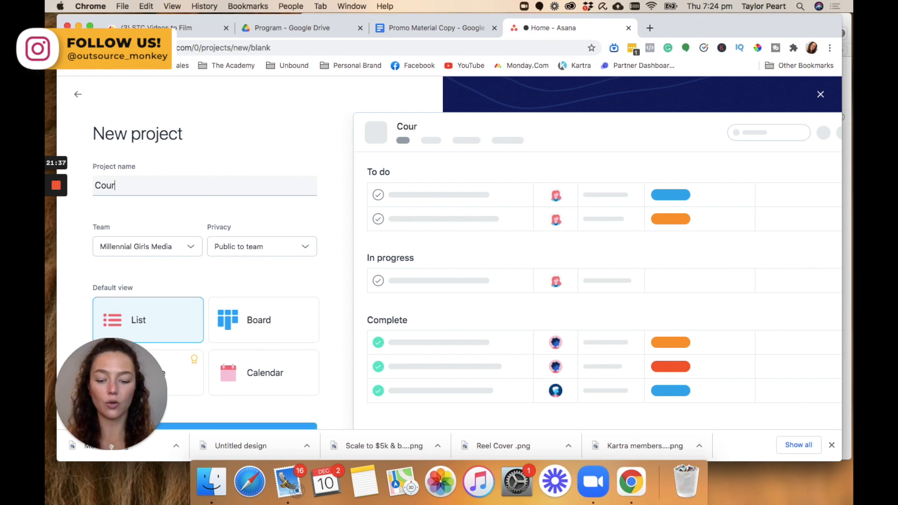
{"action": "type", "text": "ses a"}
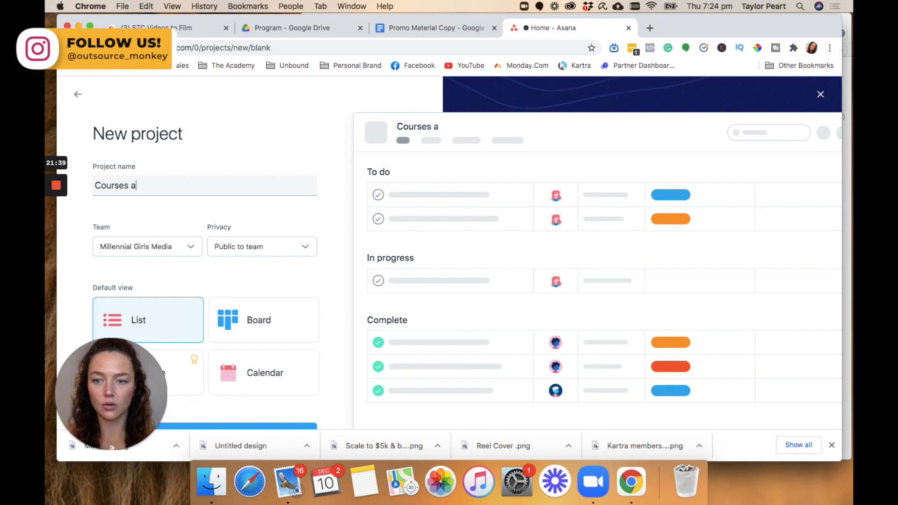
{"action": "type", "text": "nd Programs"}
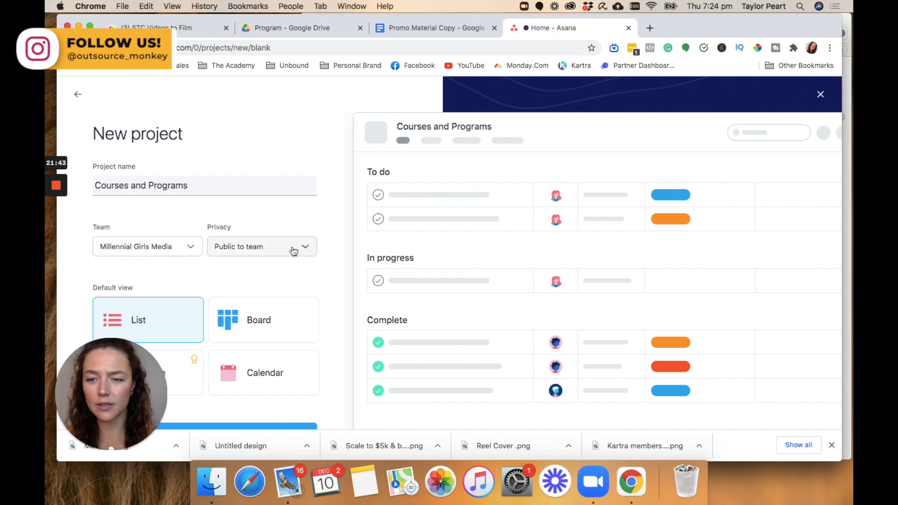
{"action": "left_click", "coordinate": [285, 320]}
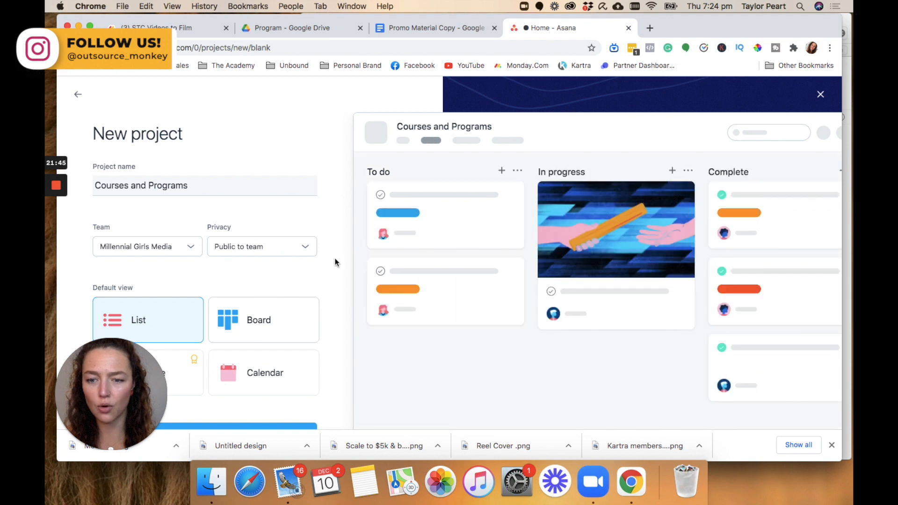
{"action": "scroll", "coordinate": [330, 287], "scroll_direction": "down", "scroll_amount": 3}
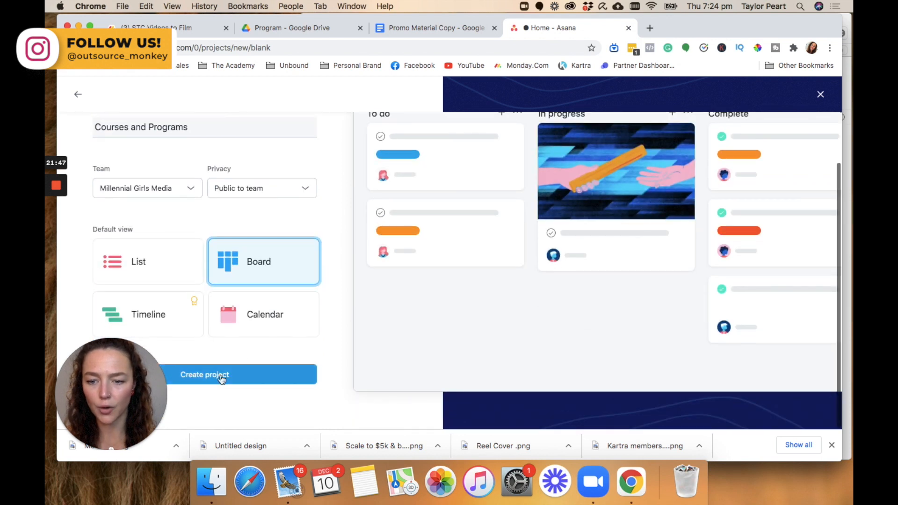
{"action": "left_click", "coordinate": [221, 377]}
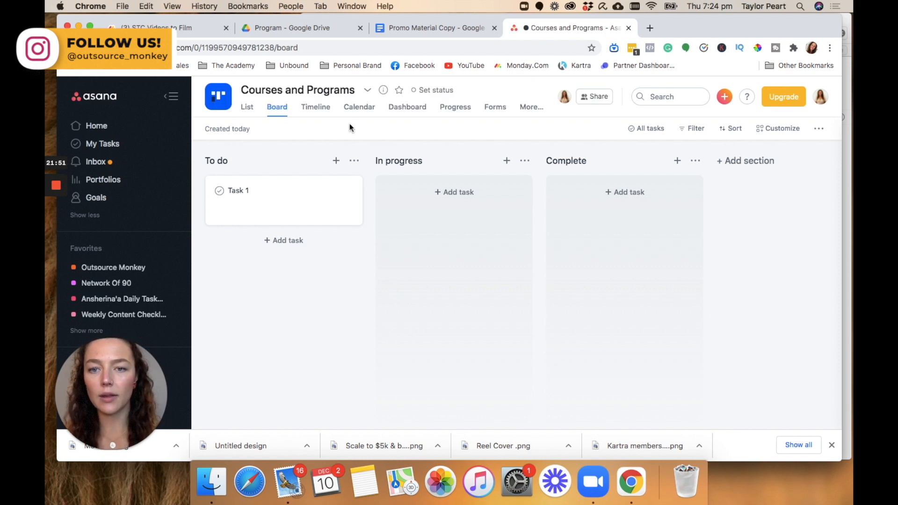
Rename the To do section to Solopreneur to CEO.
{"action": "left_click", "coordinate": [226, 159]}
{"action": "triple_click", "coordinate": [261, 161]}
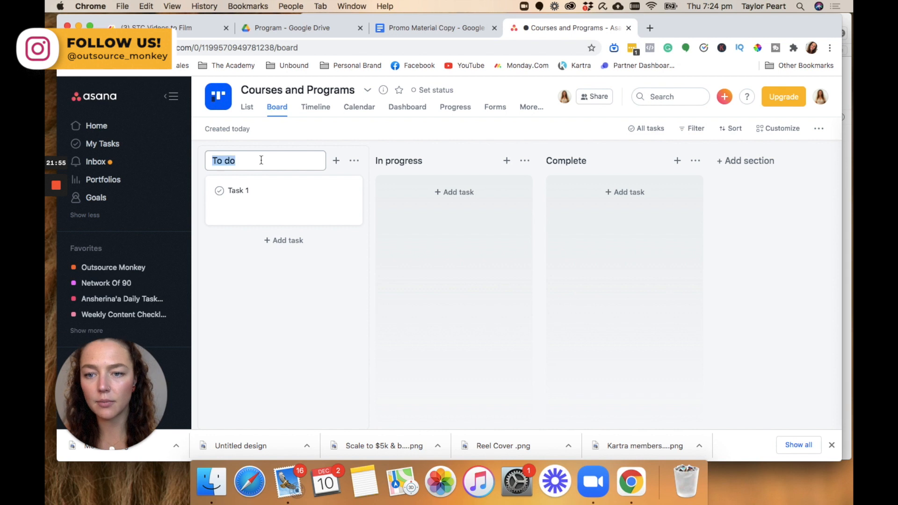
{"action": "type", "text": "Solopreneu"}
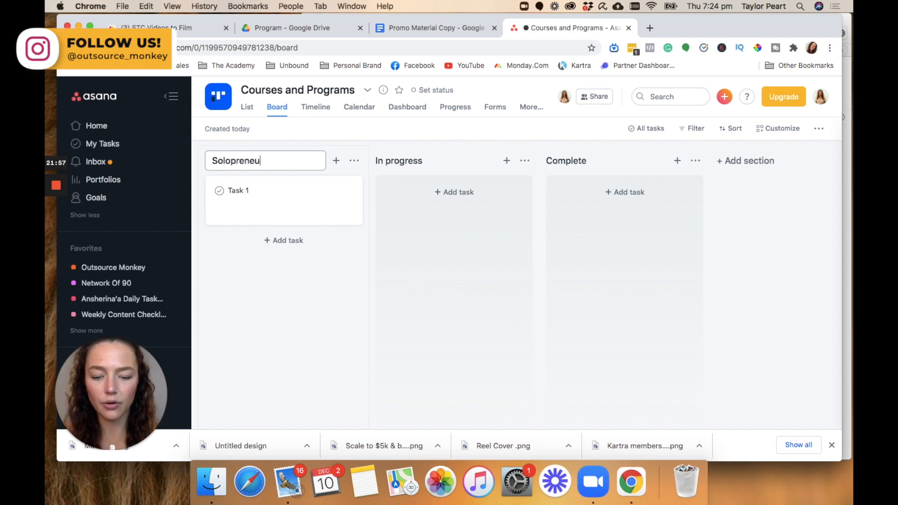
{"action": "type", "text": "r to CEO"}
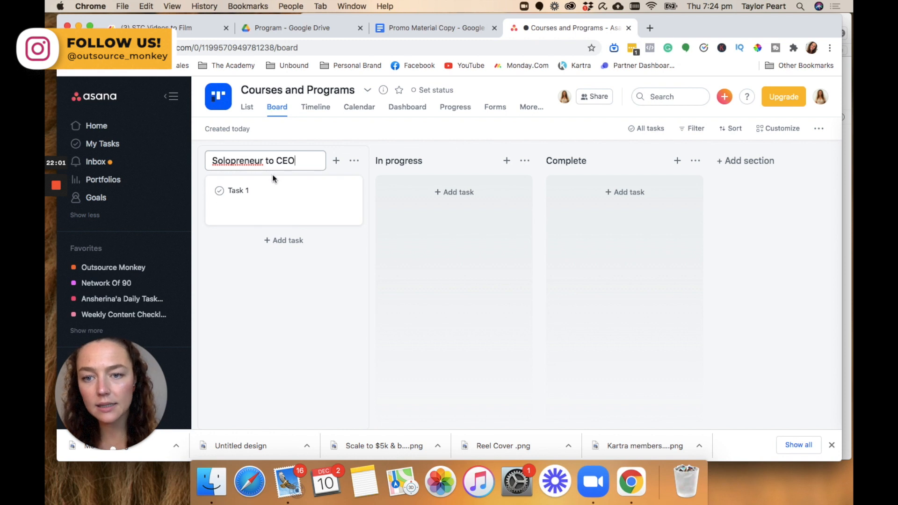
Rename Task 1 in the Solopreneur to CEO section to "Link to funnel:".
{"action": "left_click", "coordinate": [241, 192]}
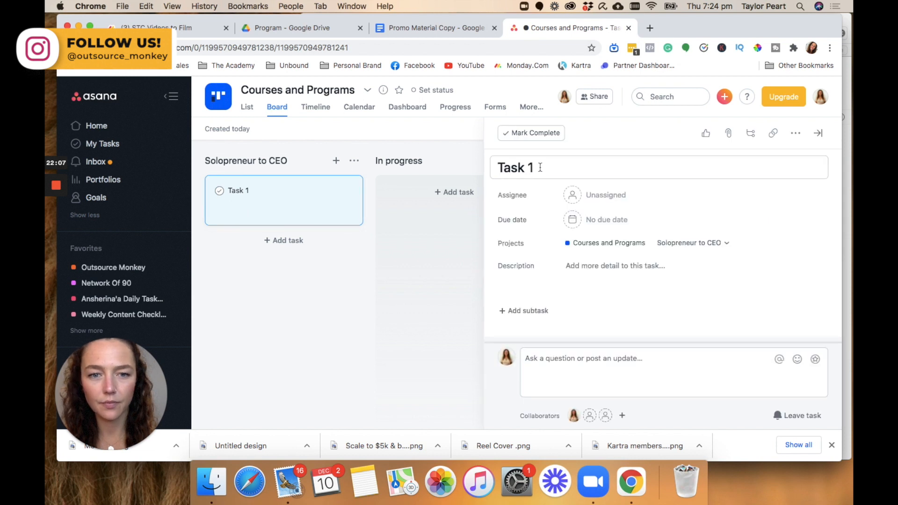
{"action": "triple_click", "coordinate": [540, 167]}
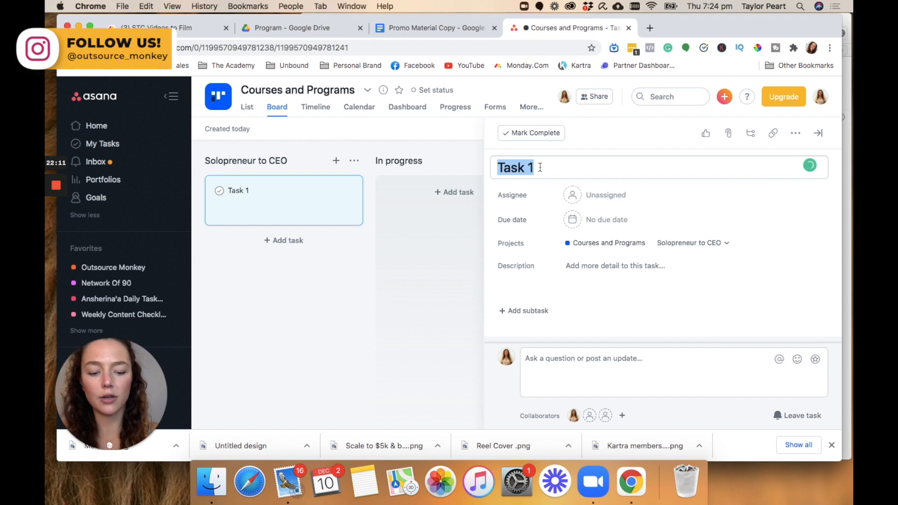
{"action": "type", "text": "Link to fun"}
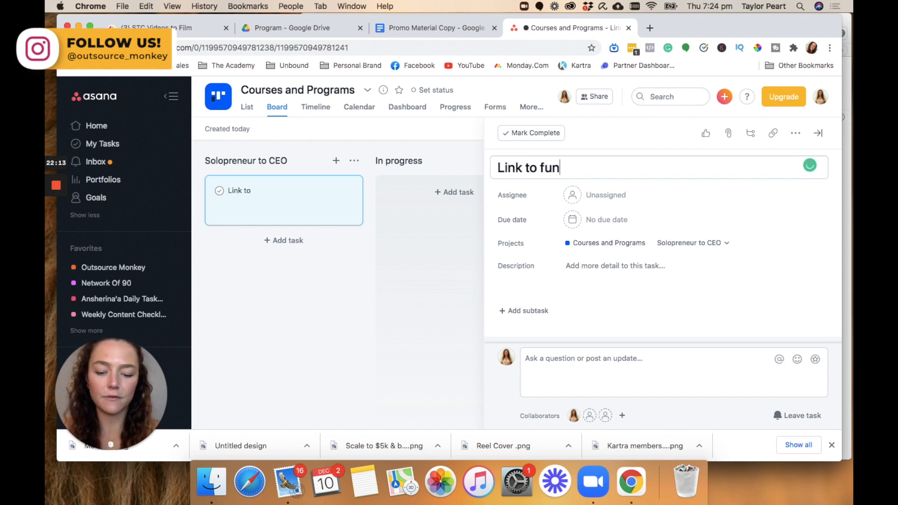
{"action": "type", "text": "nel:"}
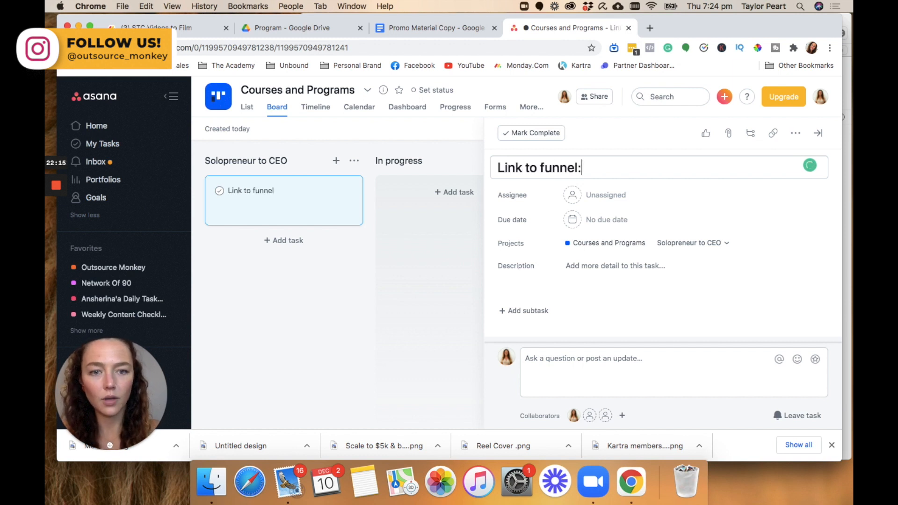
Add a second task named Link to launch calendar to the Solopreneur to CEO section.
{"action": "left_click", "coordinate": [287, 240]}
{"action": "type", "text": "Lin"}
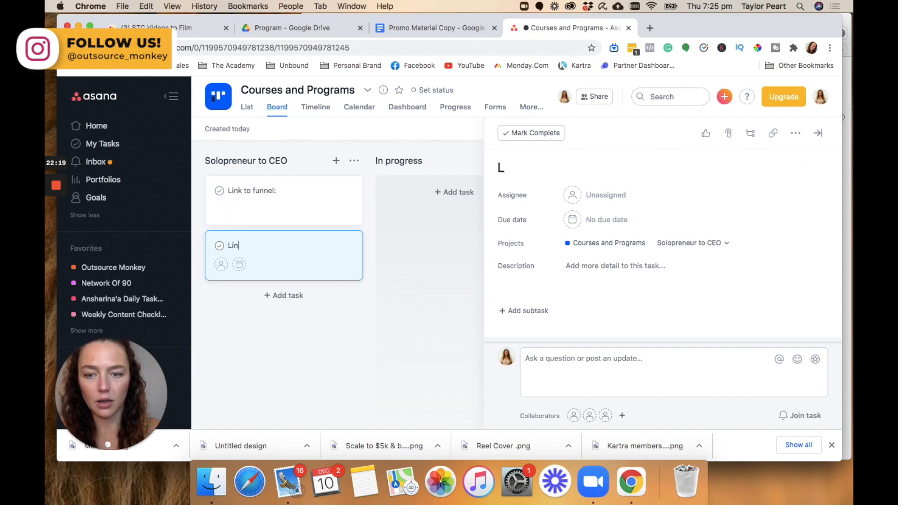
{"action": "type", "text": "k to lauch cal"}
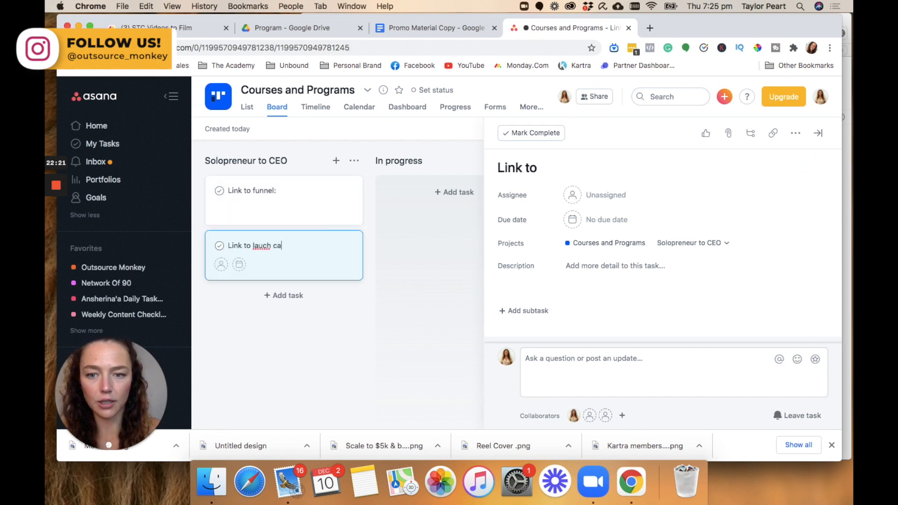
{"action": "key", "text": "BackSpace"}
{"action": "key", "text": "BackSpace"}
{"action": "key", "text": "BackSpace"}
{"action": "key", "text": "BackSpace"}
{"action": "key", "text": "BackSpace"}
{"action": "key", "text": "BackSpace"}
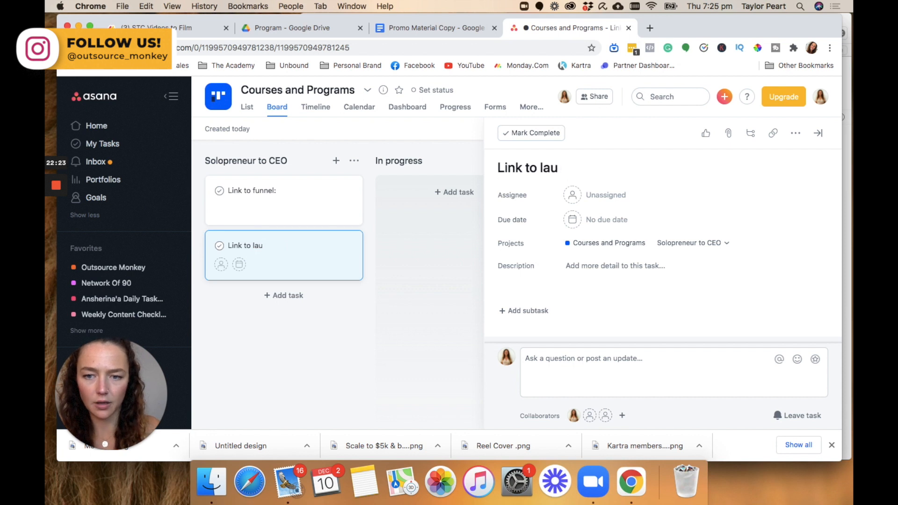
{"action": "type", "text": "nch"}
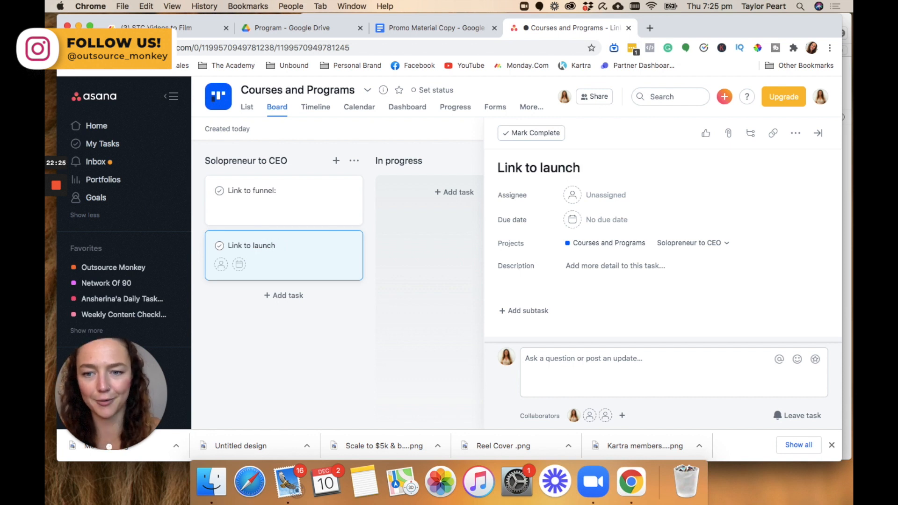
{"action": "type", "text": " calendar"}
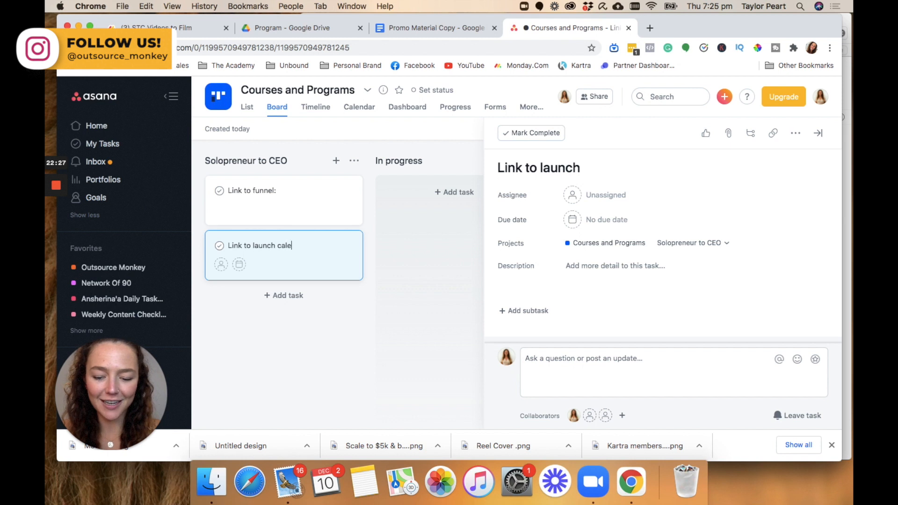
Add a third task named Link to membership site to the Solopreneur to CEO section.
{"action": "left_click", "coordinate": [284, 300]}
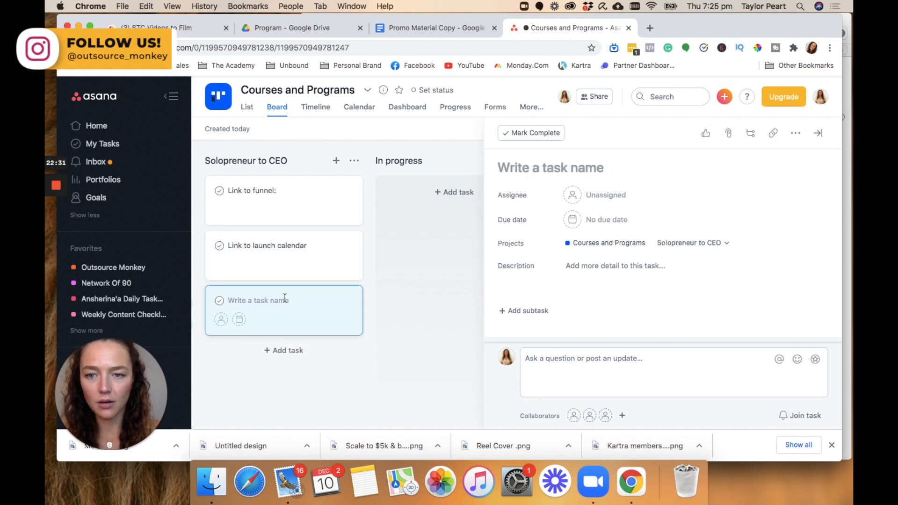
{"action": "type", "text": "LInk to"}
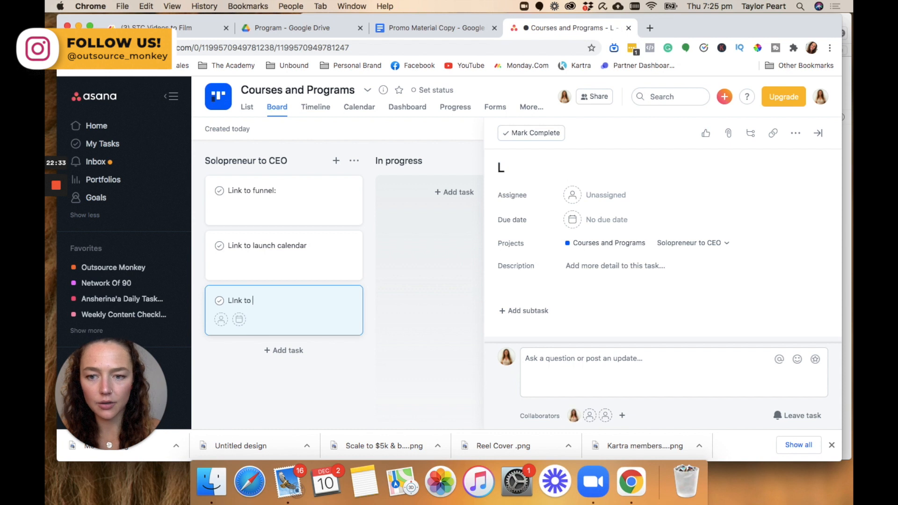
{"action": "key", "text": "BackSpace"}
{"action": "key", "text": "BackSpace"}
{"action": "key", "text": "BackSpace"}
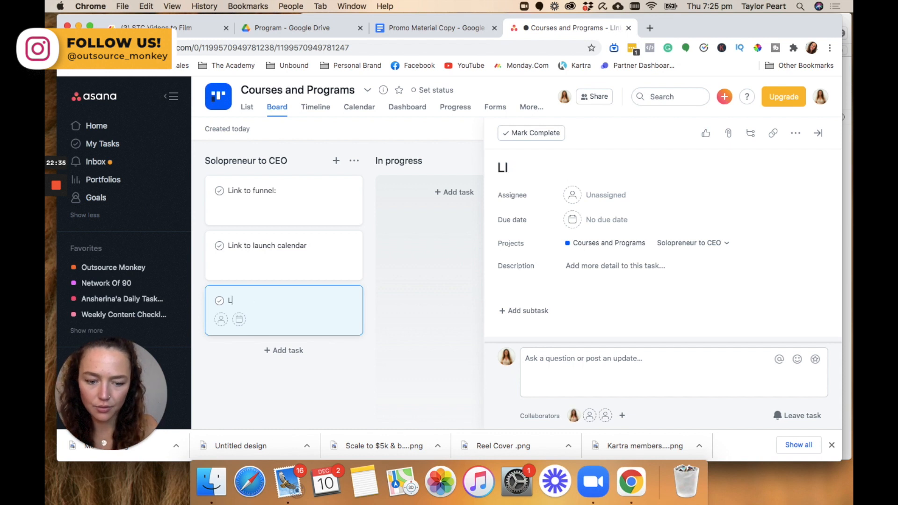
{"action": "type", "text": "innk to me"}
{"action": "key", "text": "BackSpace"}
{"action": "key", "text": "BackSpace"}
{"action": "key", "text": "BackSpace"}
{"action": "key", "text": "BackSpace"}
{"action": "key", "text": "BackSpace"}
{"action": "key", "text": "BackSpace"}
{"action": "key", "text": "BackSpace"}
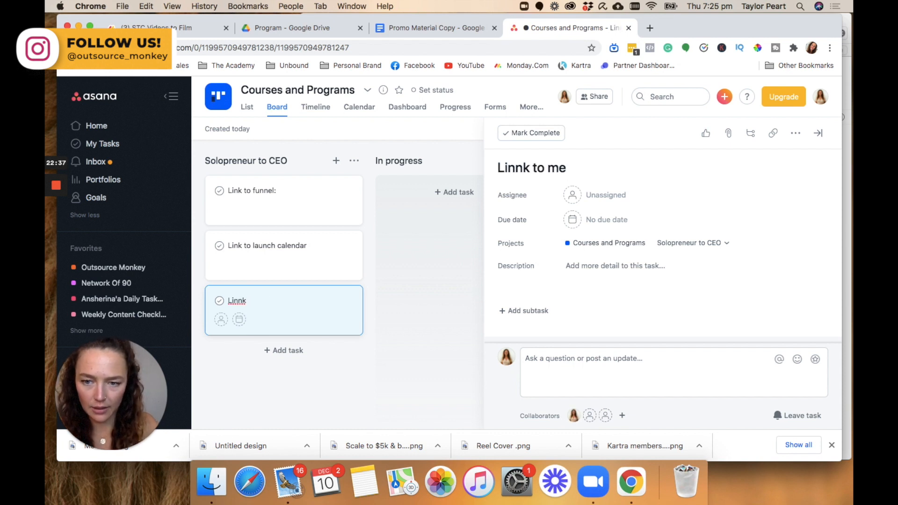
{"action": "key", "text": "BackSpace"}
{"action": "type", "text": "k to"}
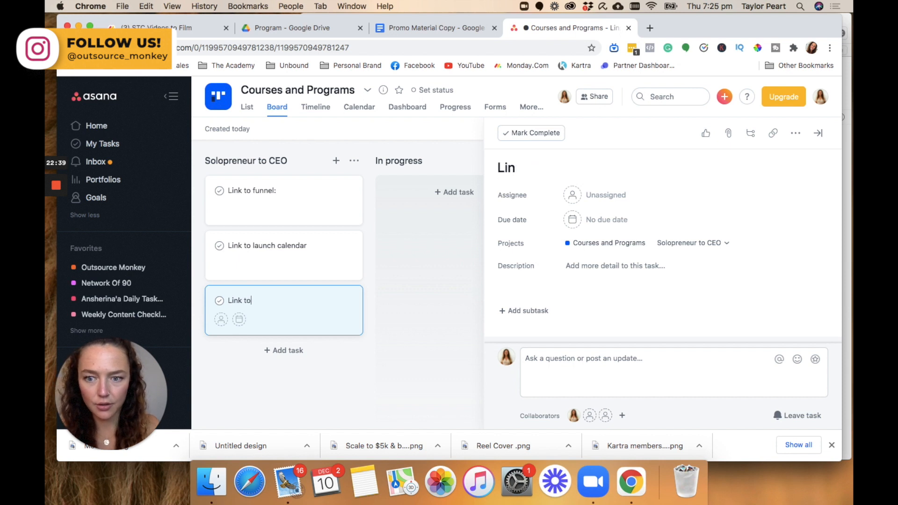
{"action": "type", "text": " membership site"}
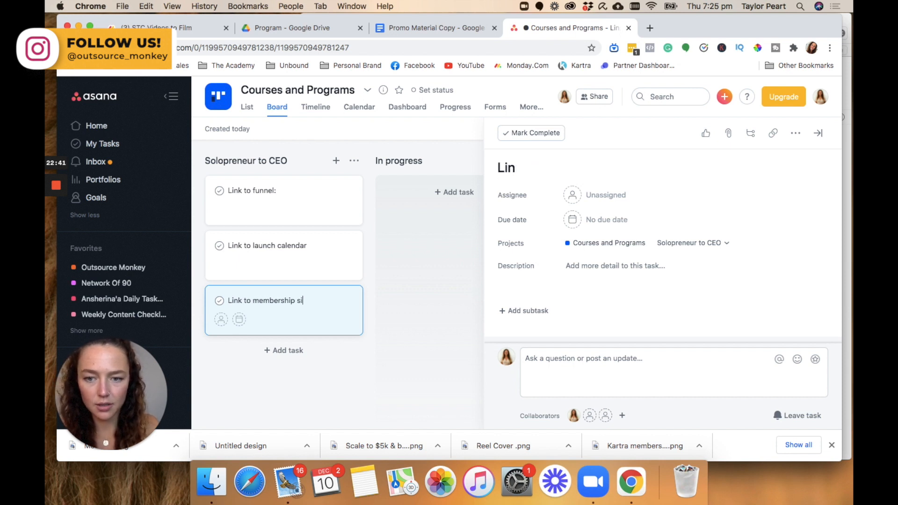
Add a fourth task named Program outline to the Solopreneur to CEO section.
{"action": "left_click", "coordinate": [280, 351]}
{"action": "type", "text": "Program outline"}
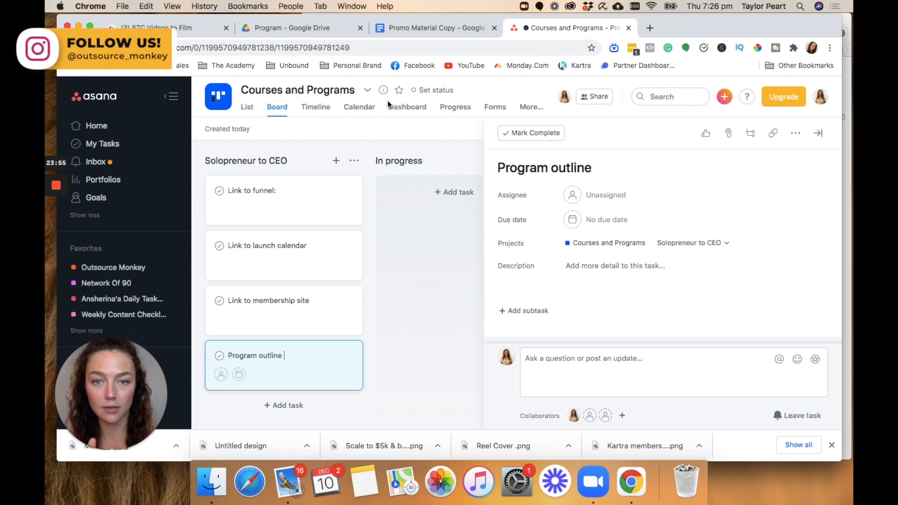
Create a blank project named Growth and Visionary with Board as its default view.
{"action": "left_click", "coordinate": [104, 128]}
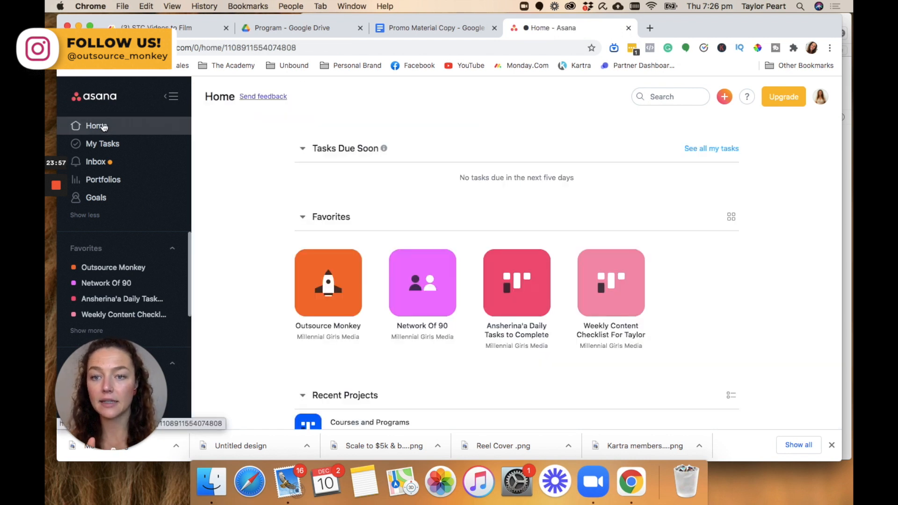
{"action": "left_click", "coordinate": [724, 96]}
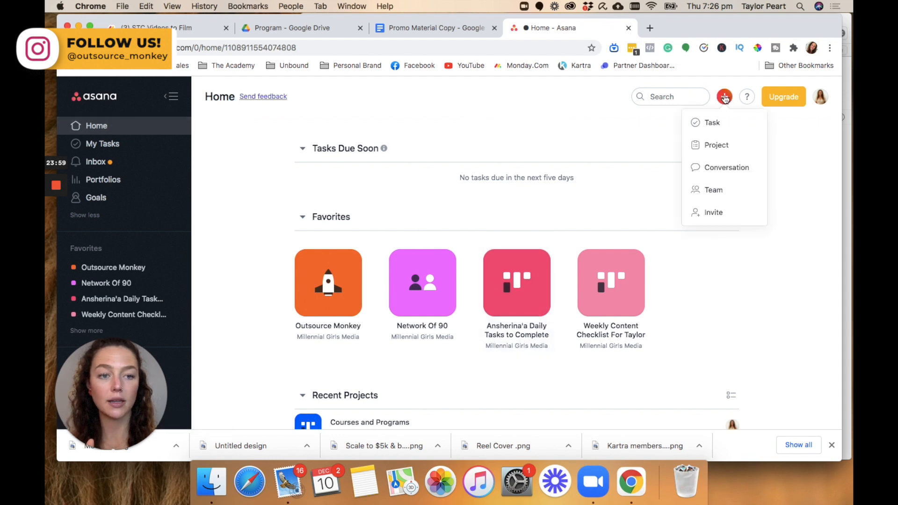
{"action": "left_click", "coordinate": [714, 151]}
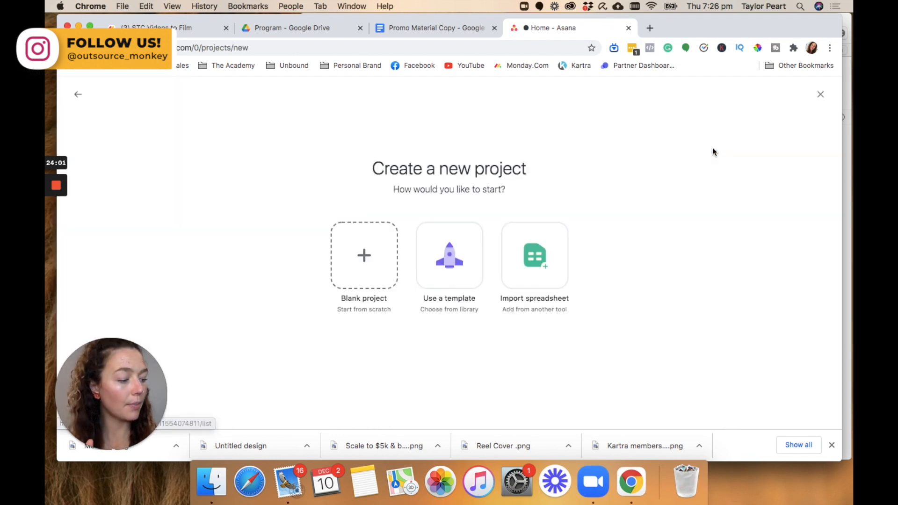
{"action": "left_click", "coordinate": [364, 255]}
{"action": "type", "text": "G"}
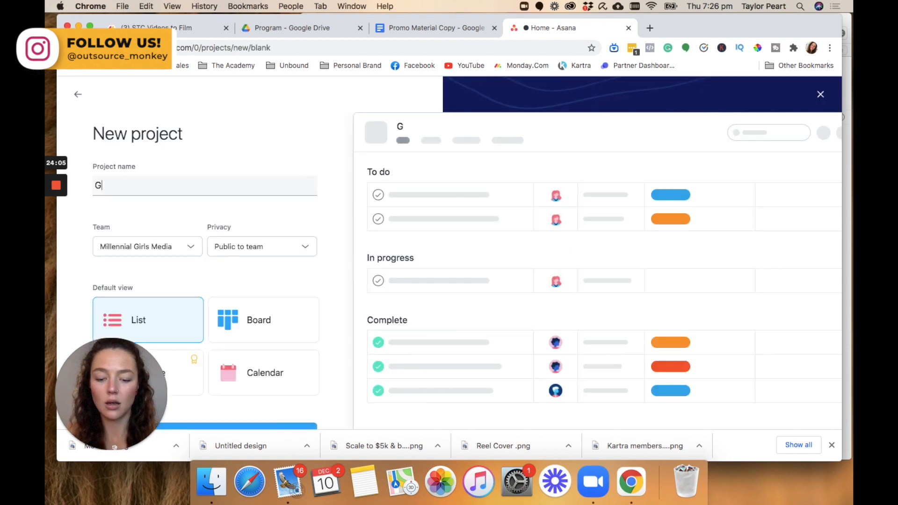
{"action": "type", "text": "rowth and Vis"}
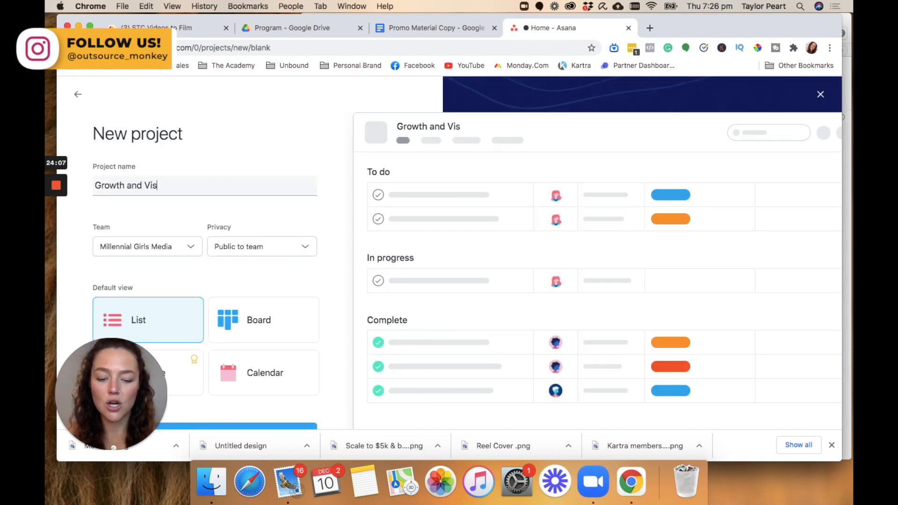
{"action": "type", "text": "ionary"}
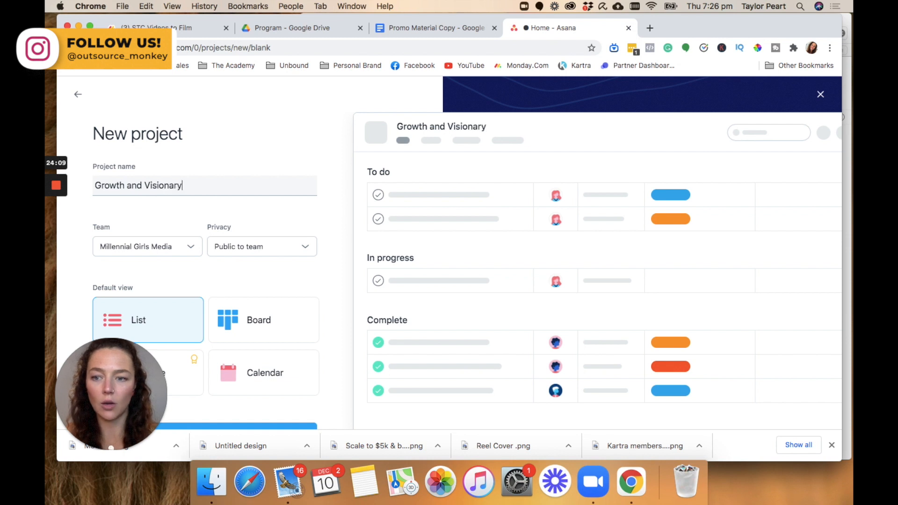
{"action": "left_click", "coordinate": [270, 320]}
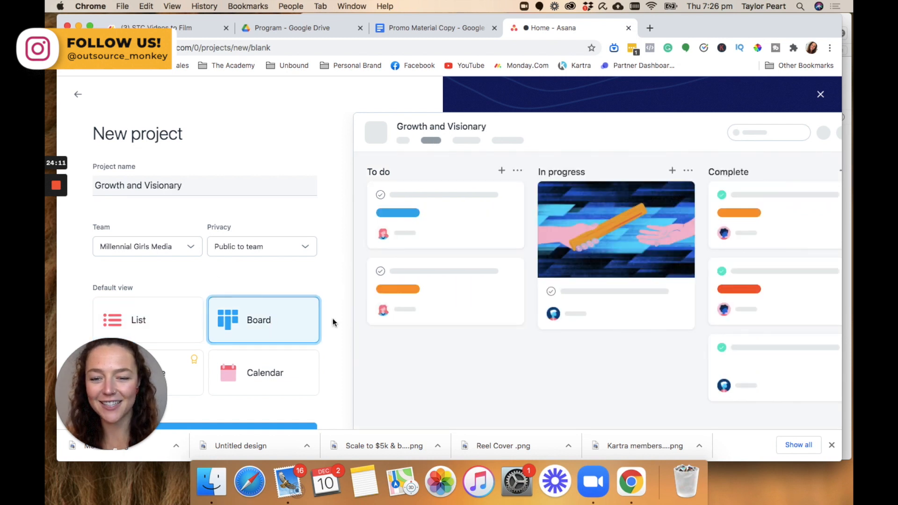
{"action": "scroll", "coordinate": [329, 336], "scroll_direction": "down", "scroll_amount": 3}
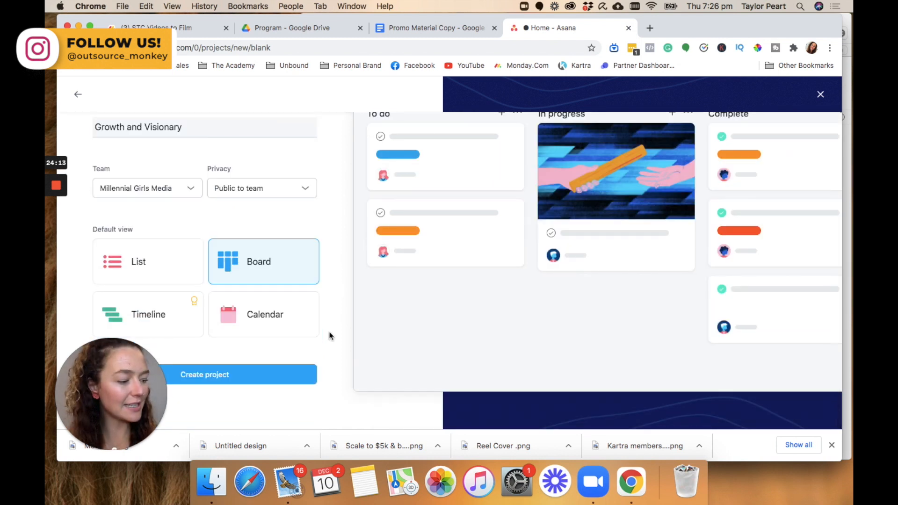
{"action": "left_click", "coordinate": [221, 375]}
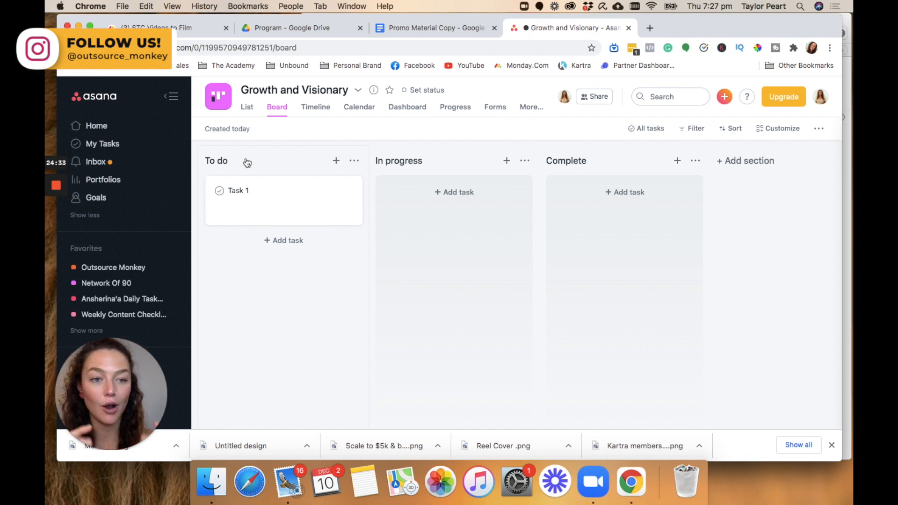
Rename the To do section of the Growth and Visionary board to Creation of E Product.
{"action": "left_click", "coordinate": [247, 161]}
{"action": "key", "text": "shift+Left"}
{"action": "key", "text": "shift+Left"}
{"action": "key", "text": "shift+Left"}
{"action": "key", "text": "shift+Left"}
{"action": "key", "text": "shift+Left"}
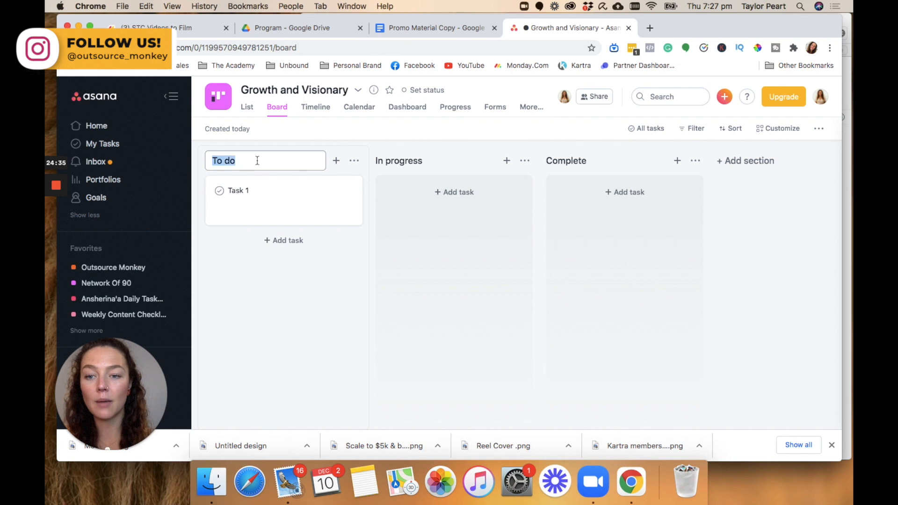
{"action": "type", "text": "Launch of"}
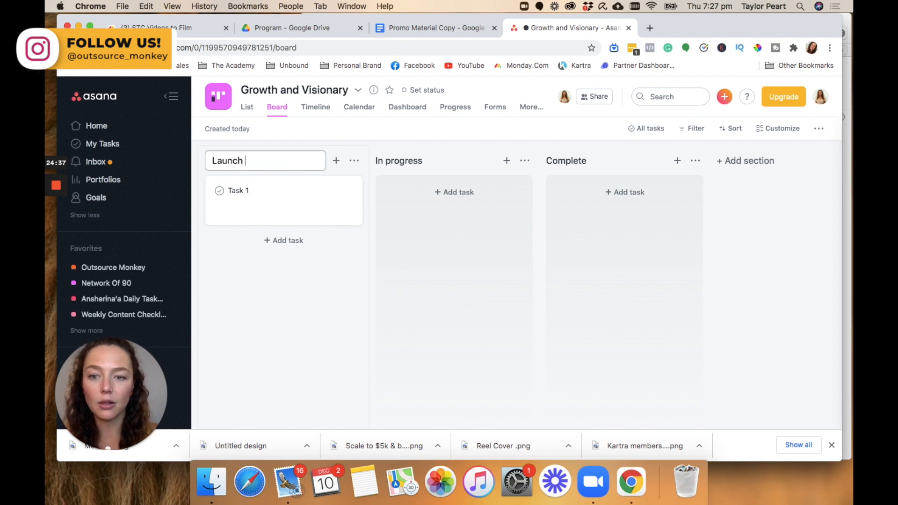
{"action": "key", "text": "BackSpace"}
{"action": "key", "text": "BackSpace"}
{"action": "key", "text": "BackSpace"}
{"action": "key", "text": "BackSpace"}
{"action": "key", "text": "BackSpace"}
{"action": "key", "text": "BackSpace"}
{"action": "key", "text": "BackSpace"}
{"action": "key", "text": "BackSpace"}
{"action": "key", "text": "BackSpace"}
{"action": "key", "text": "BackSpace"}
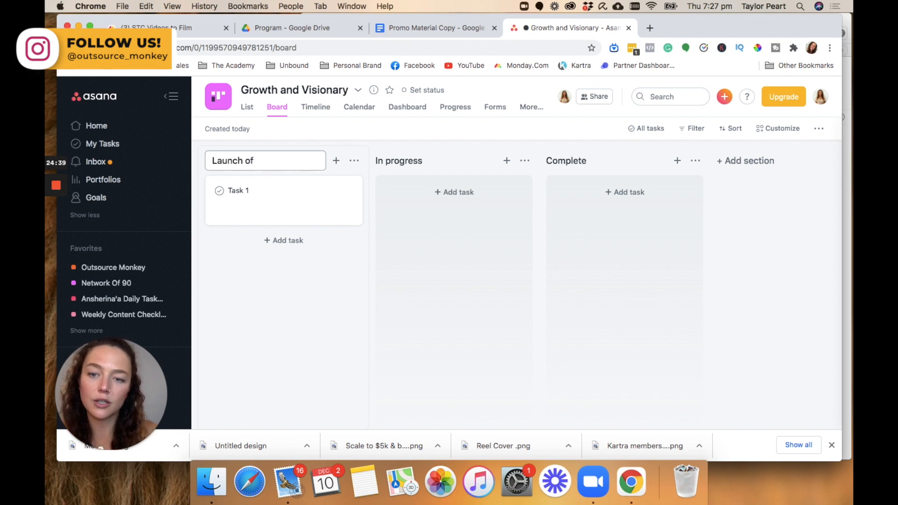
{"action": "type", "text": "Creati"}
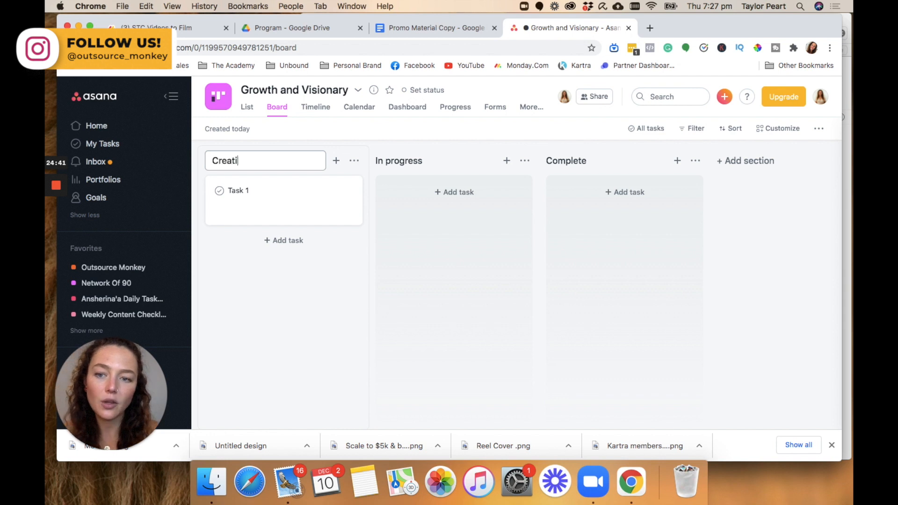
{"action": "type", "text": "on of E "}
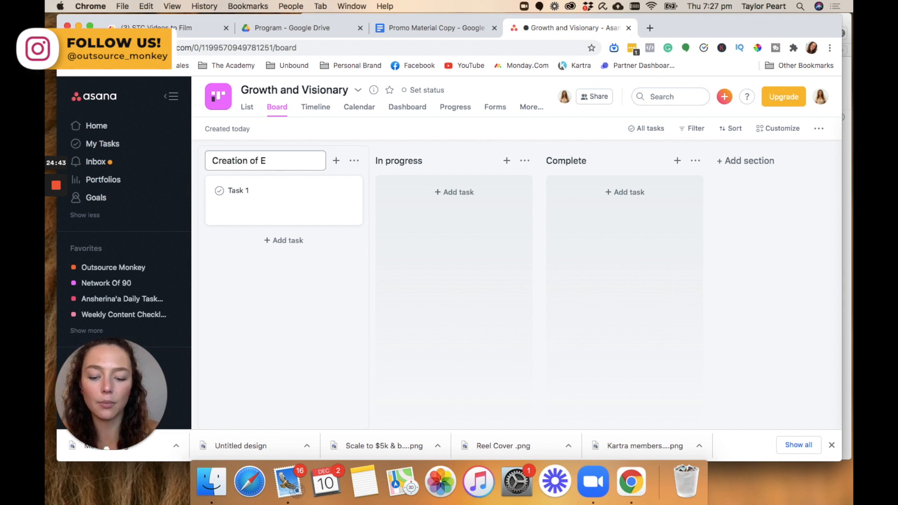
{"action": "type", "text": "Product"}
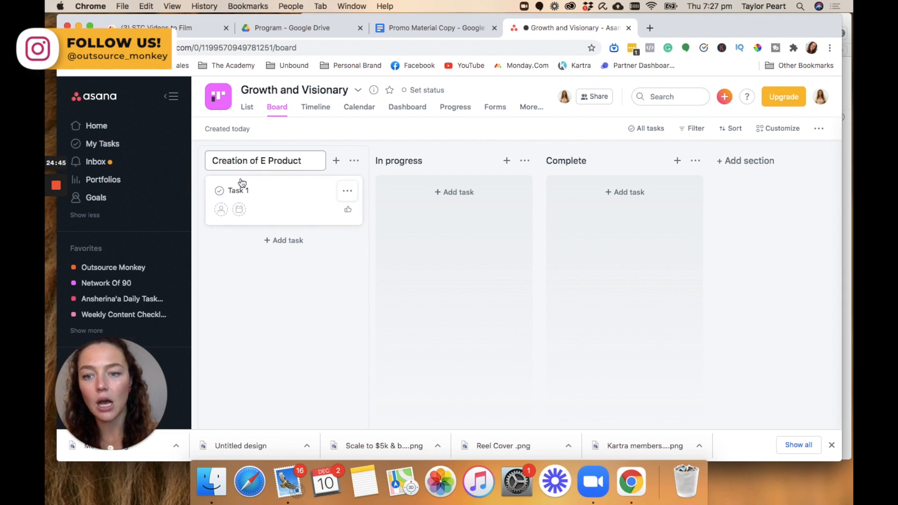
Rename Task 1 in the Creation of E Product section to "Create an outline for prompts".
{"action": "left_click", "coordinate": [246, 196]}
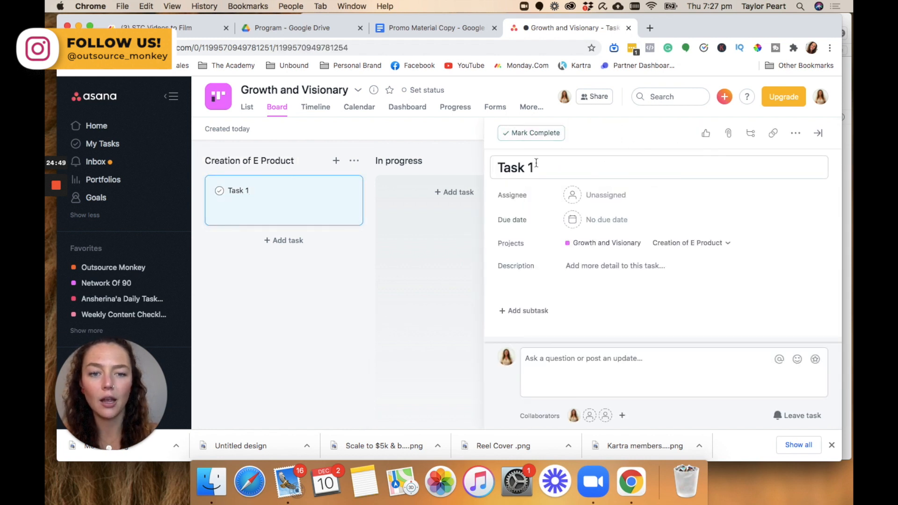
{"action": "triple_click", "coordinate": [536, 164]}
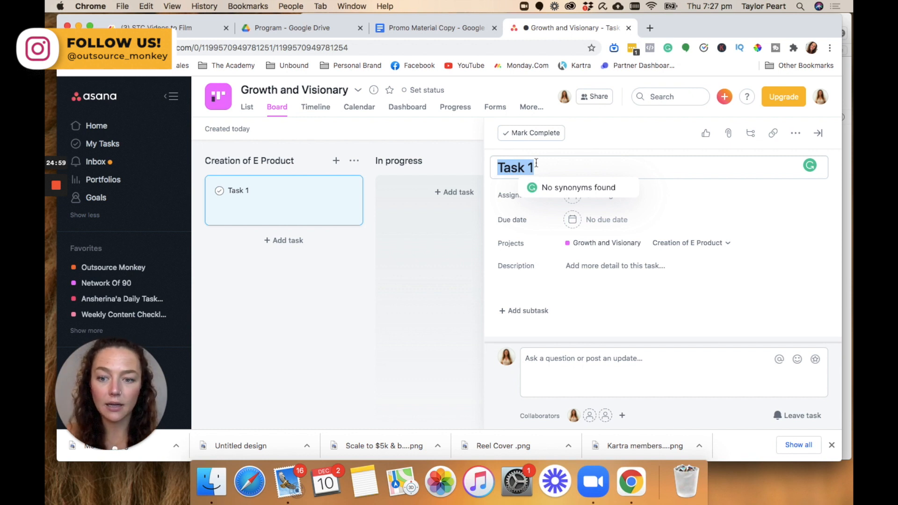
{"action": "type", "text": "Create"}
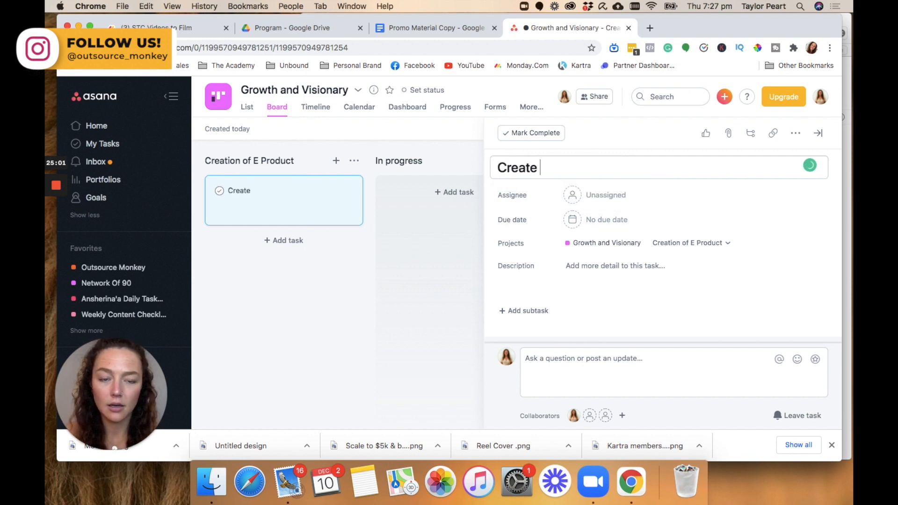
{"action": "type", "text": " outline for "}
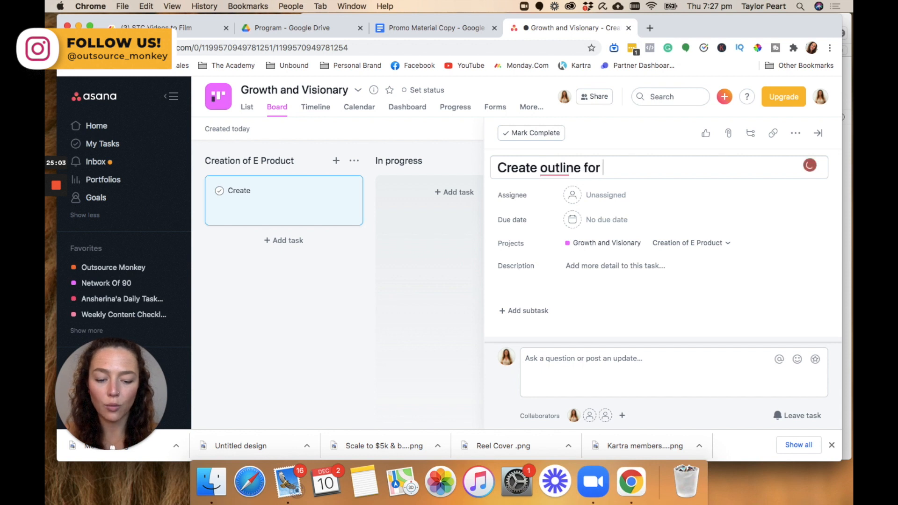
{"action": "type", "text": "prompts"}
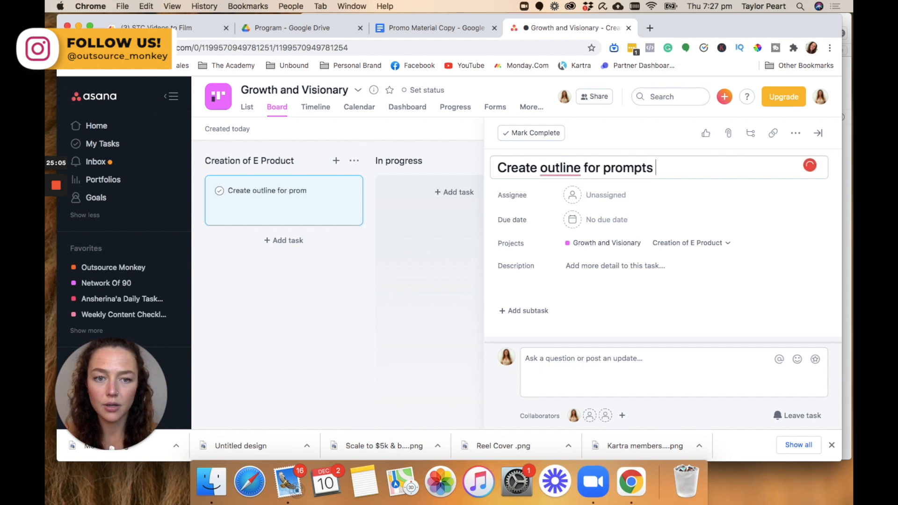
{"action": "mouse_move", "coordinate": [566, 172]}
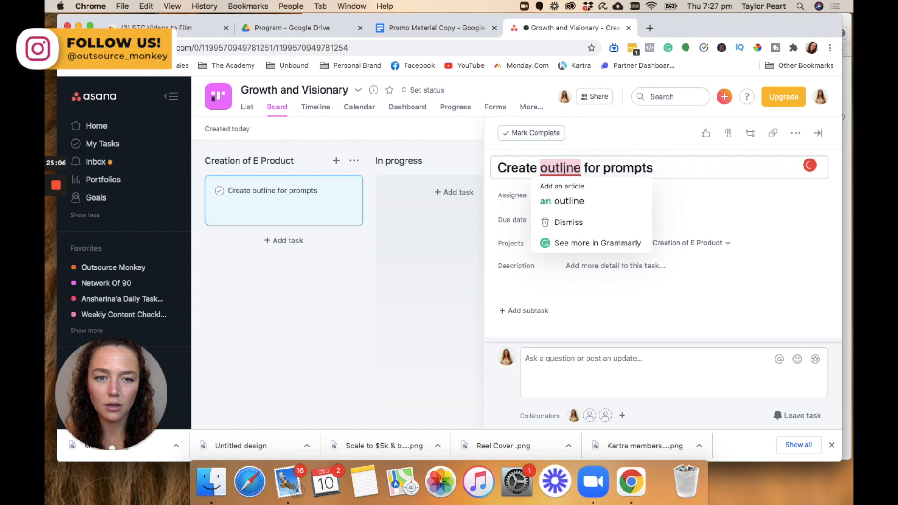
{"action": "left_click", "coordinate": [578, 188]}
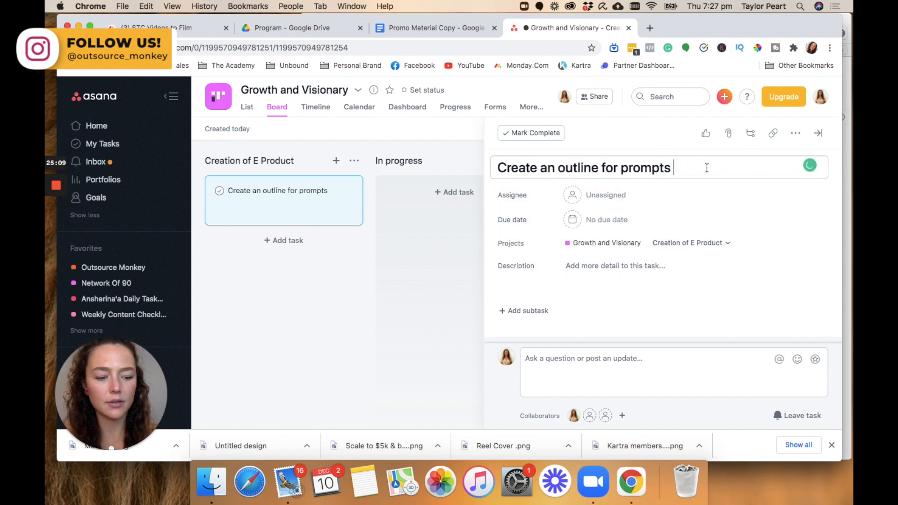
Add a second task named "Create content calendar in google sheets" to the Creation of E Product section.
{"action": "left_click", "coordinate": [295, 241]}
{"action": "type", "text": "Cre"}
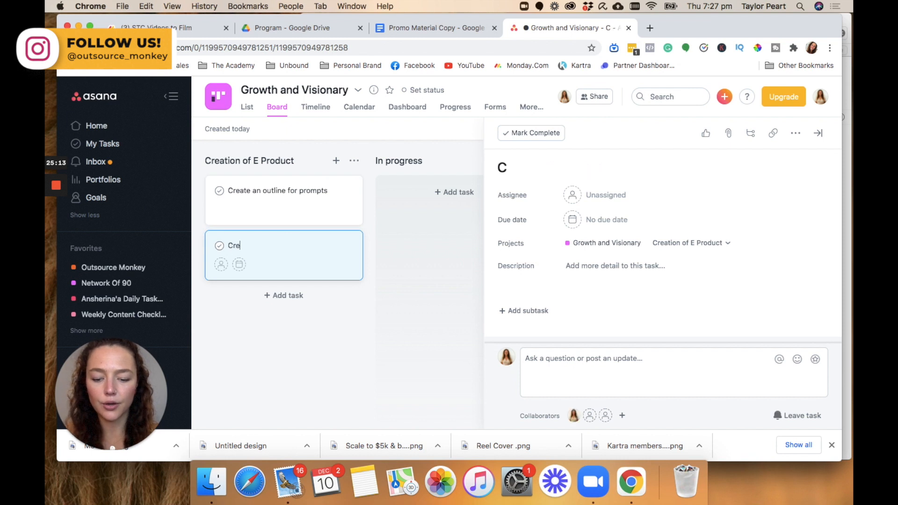
{"action": "type", "text": "ate "}
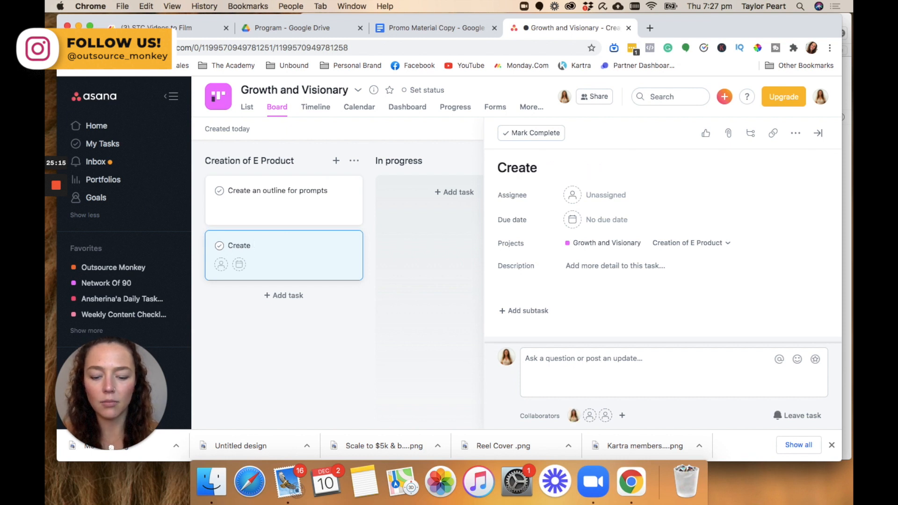
{"action": "type", "text": "conta"}
{"action": "type", "text": "nt  calendar "}
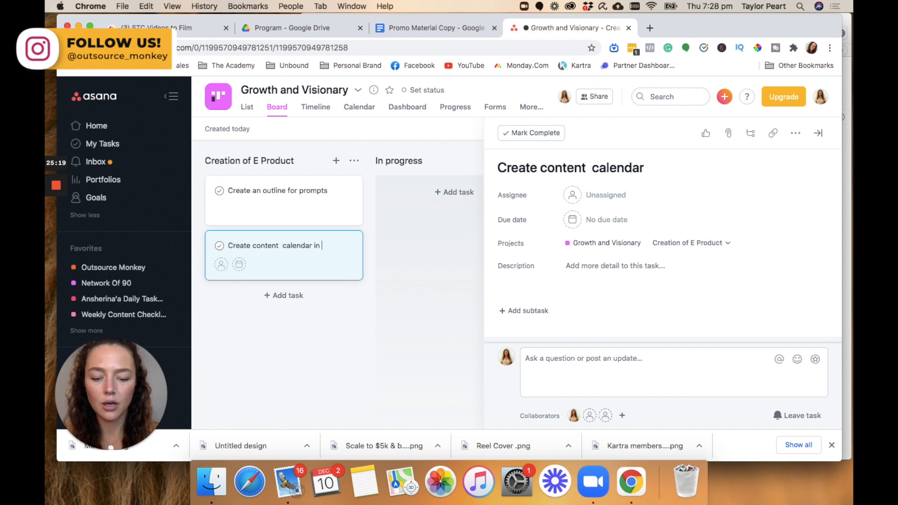
{"action": "type", "text": "in google sheets"}
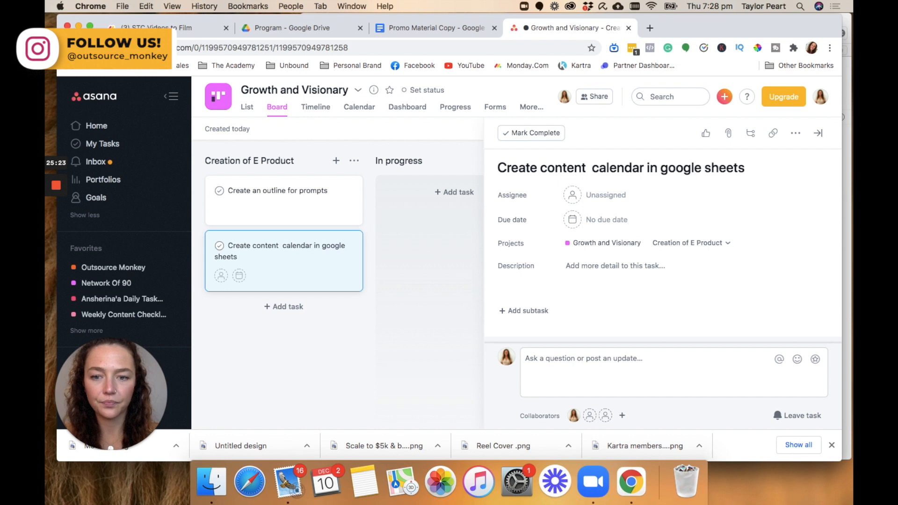
{"action": "key", "text": "Return"}
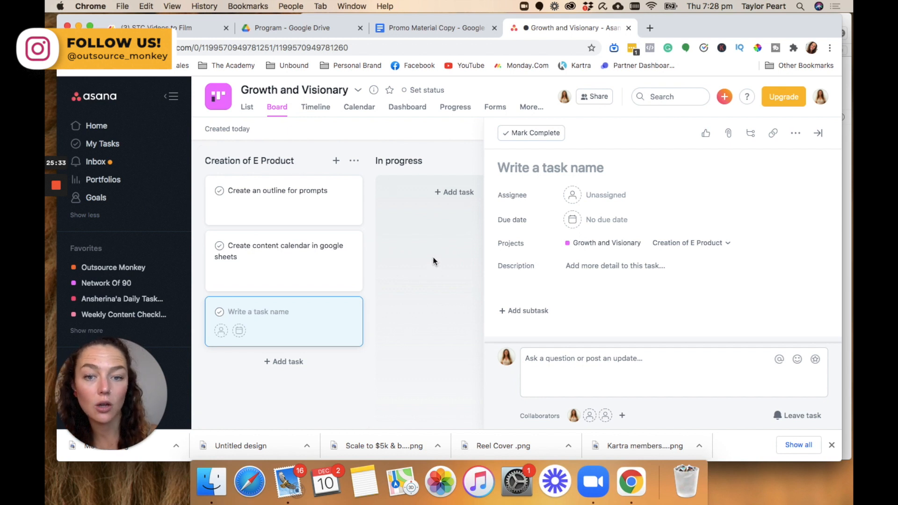
Rename the In progress section to Plotting and Scheming.
{"action": "left_click", "coordinate": [427, 160]}
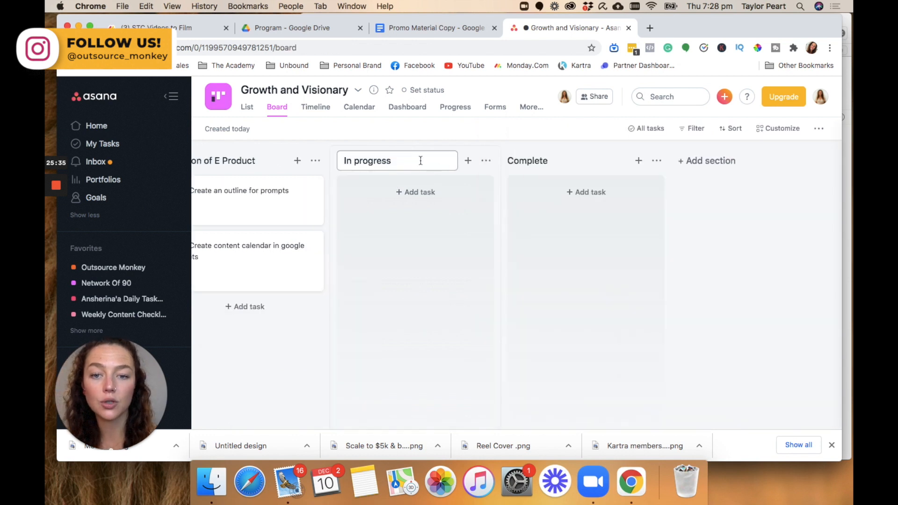
{"action": "key", "text": "BackSpace"}
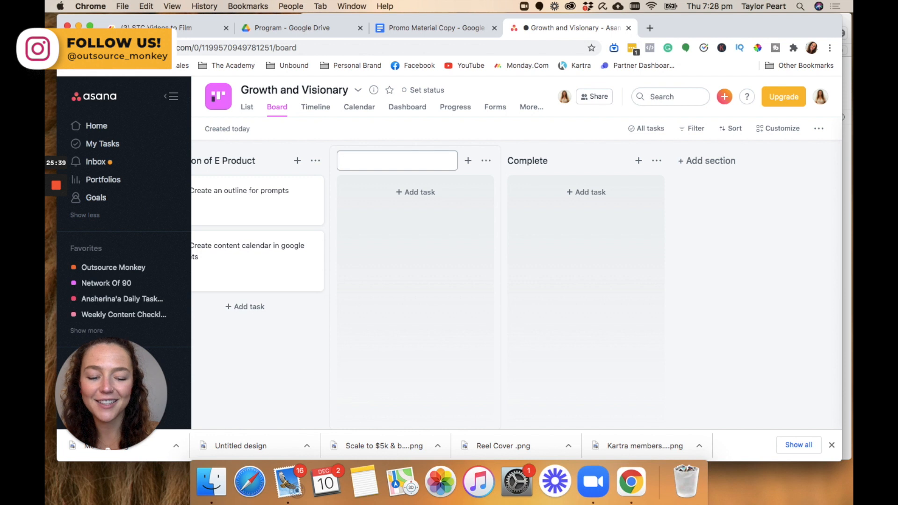
{"action": "type", "text": "Plotting and "}
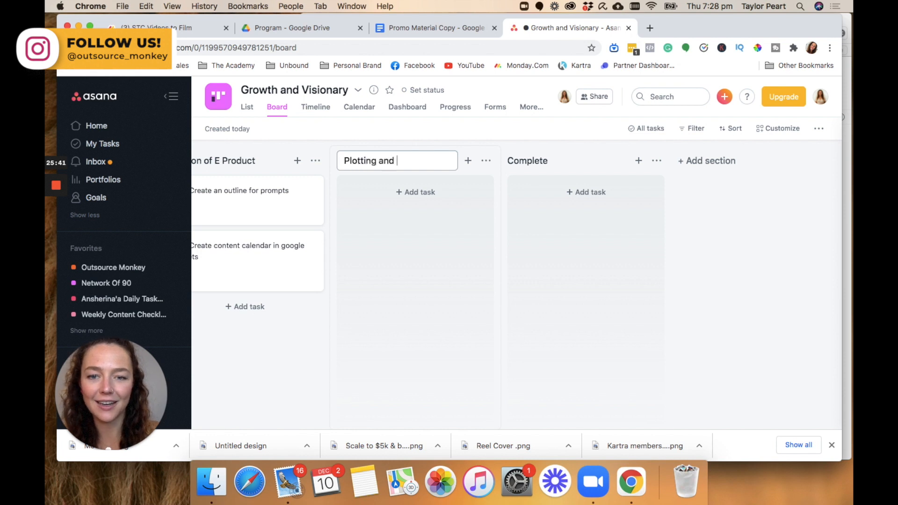
{"action": "type", "text": "Scheming"}
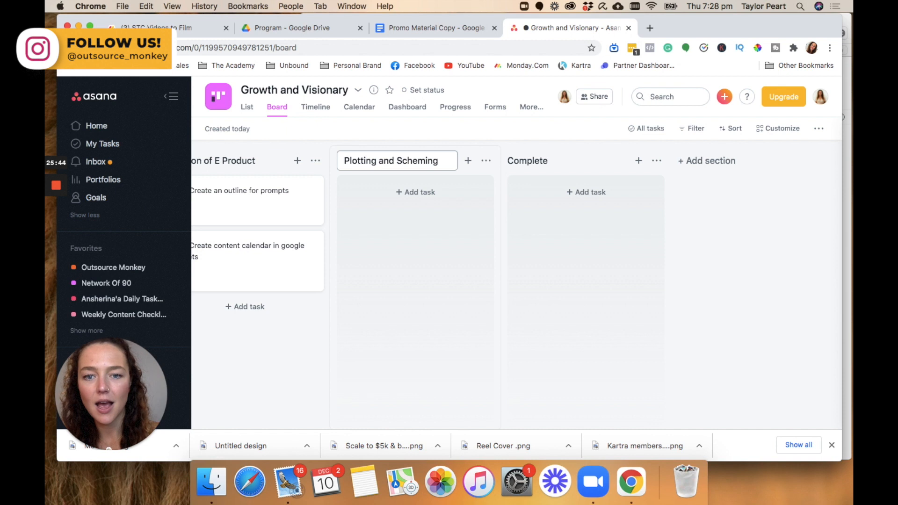
{"action": "left_click", "coordinate": [438, 201]}
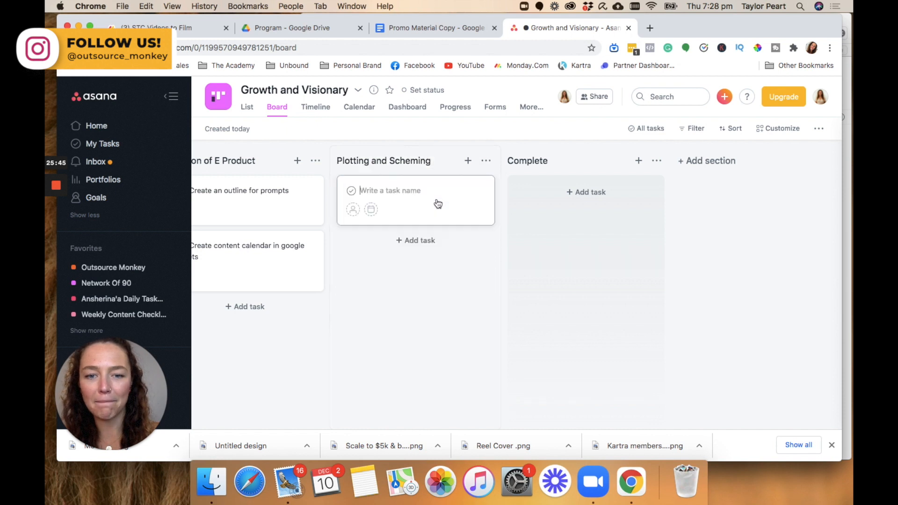
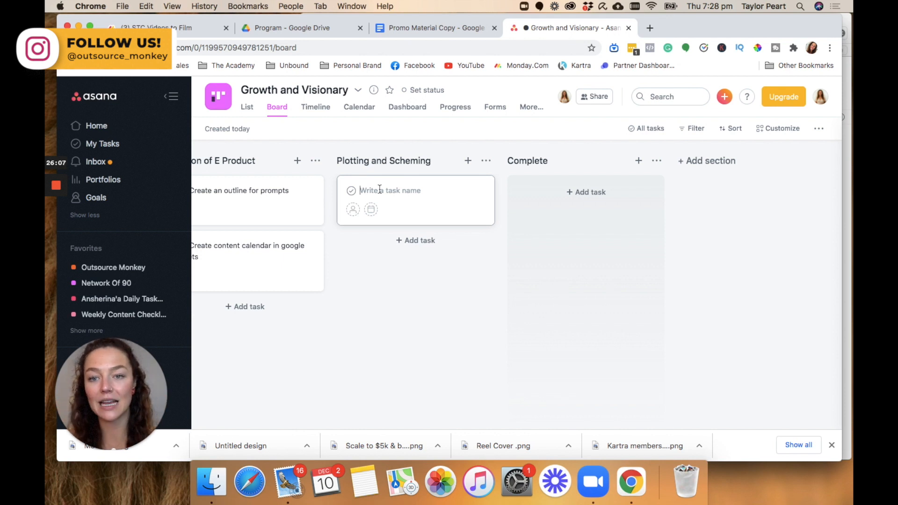
Rename the Complete section of the Growth and Visionary board to Press Opportunities.
{"action": "left_click", "coordinate": [529, 159]}
{"action": "double_click", "coordinate": [581, 160]}
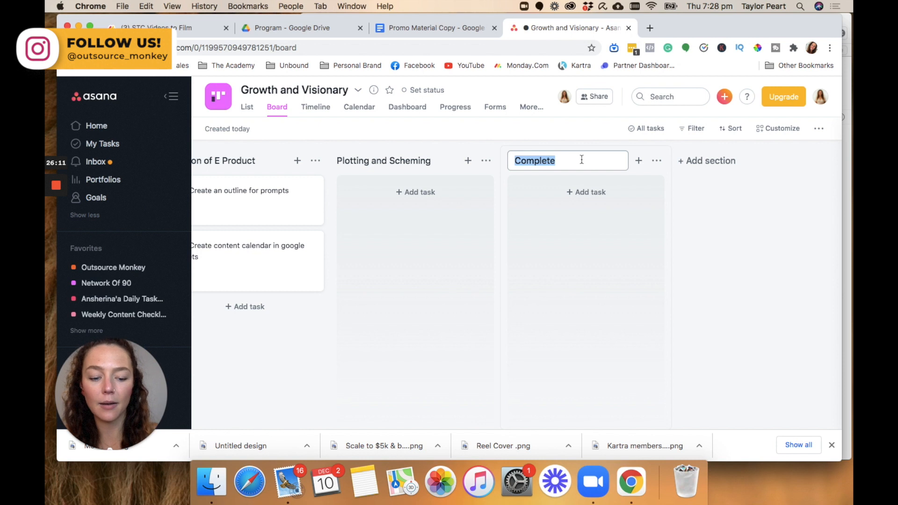
{"action": "type", "text": "Press and"}
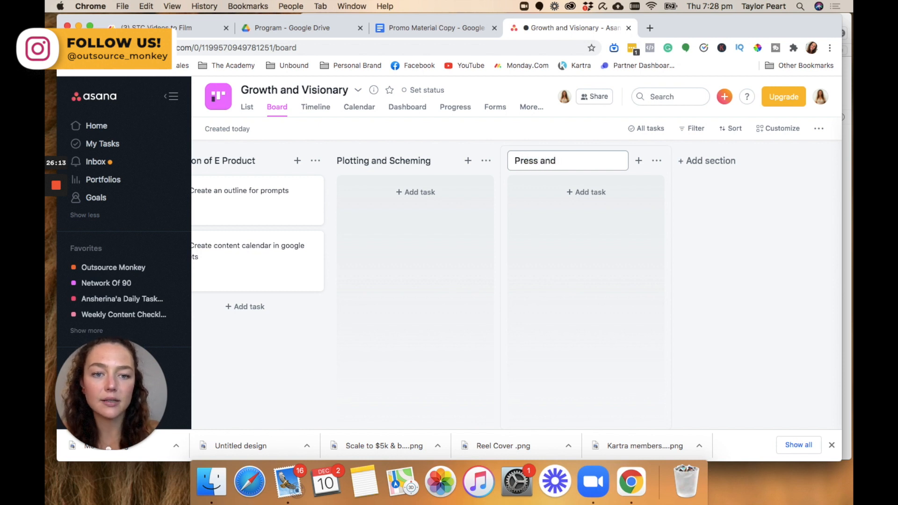
{"action": "key", "text": "BackSpace"}
{"action": "key", "text": "BackSpace"}
{"action": "key", "text": "BackSpace"}
{"action": "type", "text": "Oppor"}
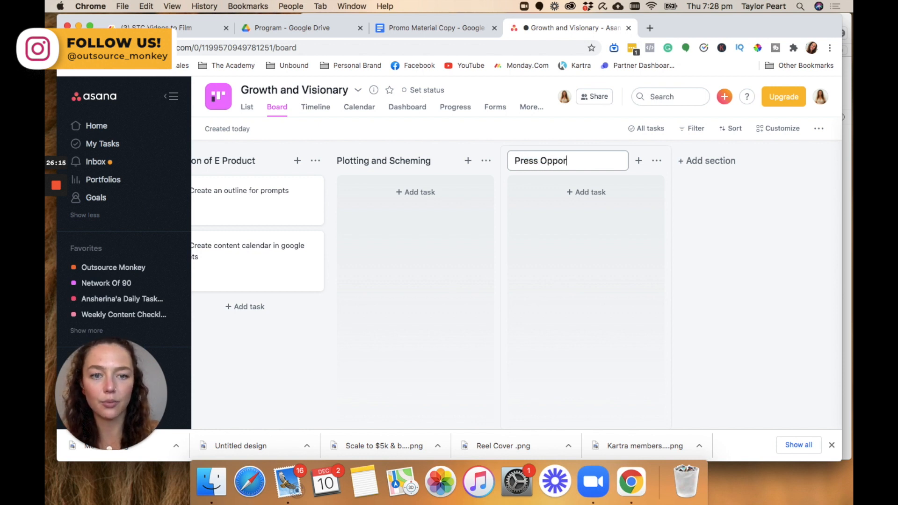
{"action": "type", "text": "tunities"}
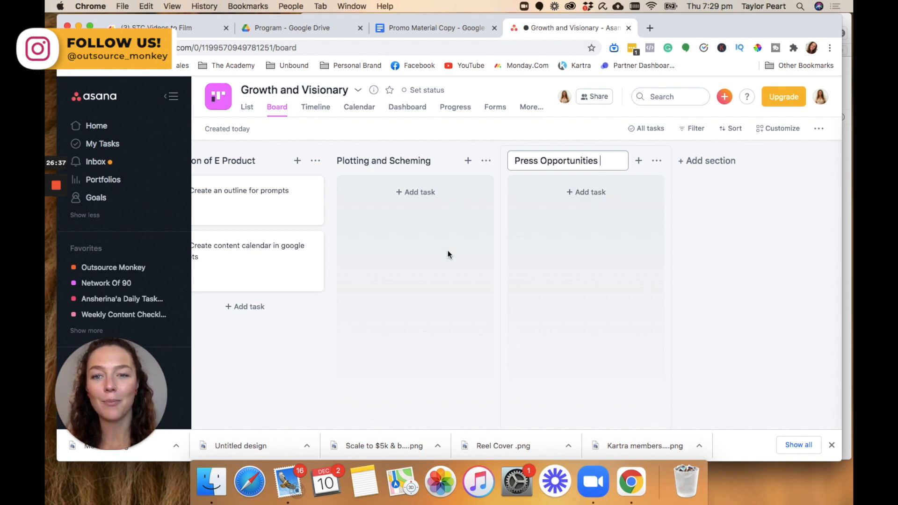
{"action": "scroll", "coordinate": [421, 304], "scroll_direction": "left", "scroll_amount": 2}
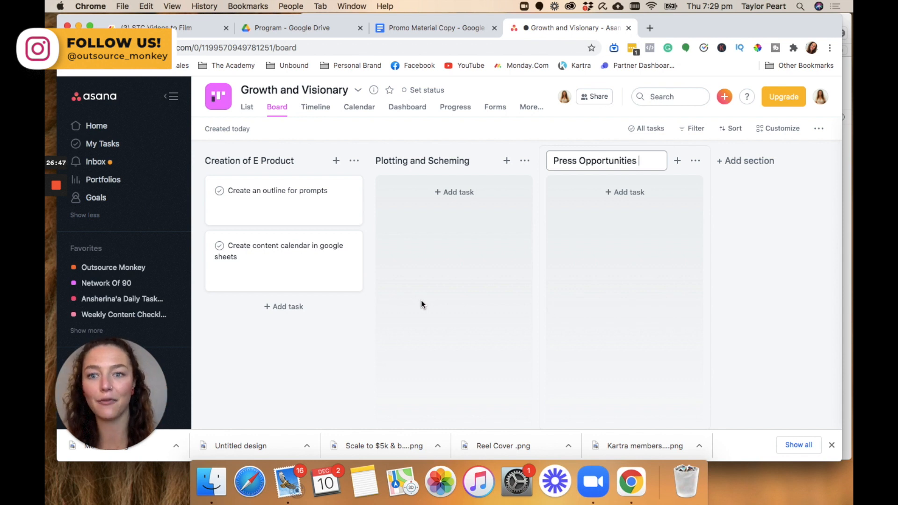
{"action": "left_click", "coordinate": [171, 97]}
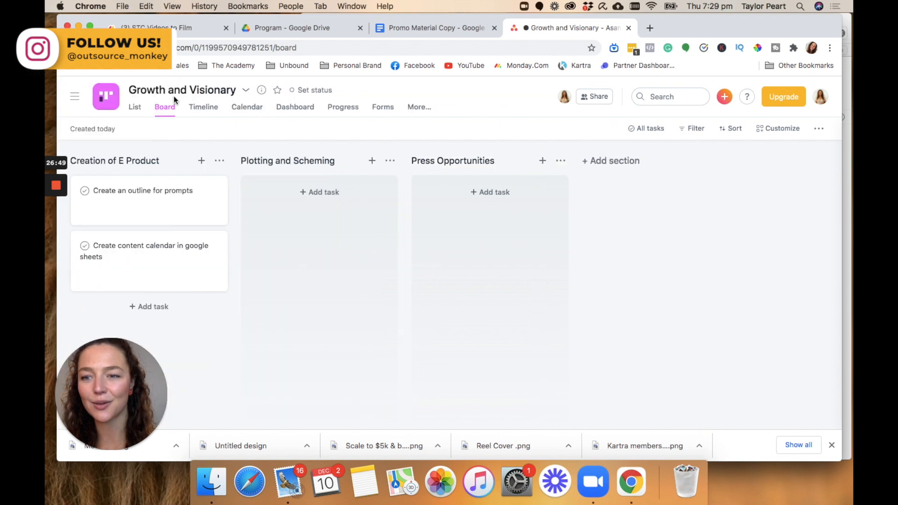
{"action": "left_click", "coordinate": [75, 97]}
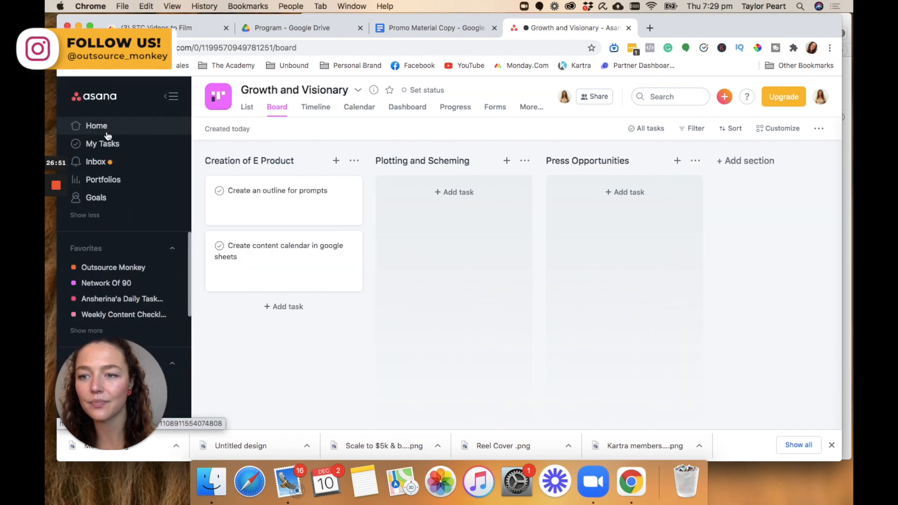
Create a new blank project named Sales and Launches with Board as its default view.
{"action": "left_click", "coordinate": [107, 133]}
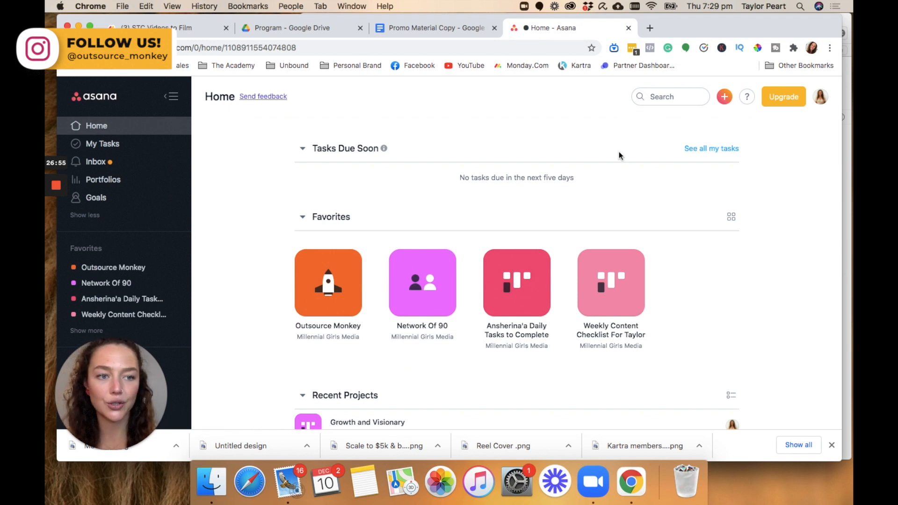
{"action": "left_click", "coordinate": [725, 96]}
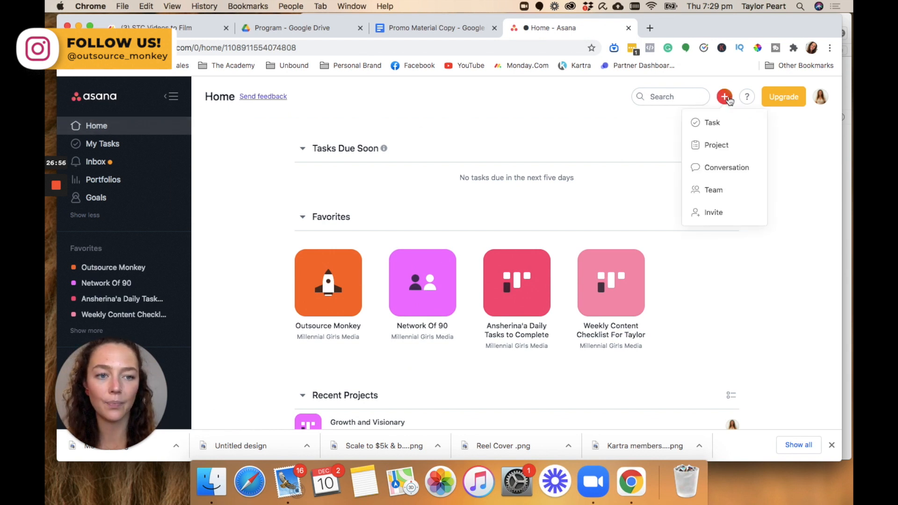
{"action": "left_click", "coordinate": [720, 142]}
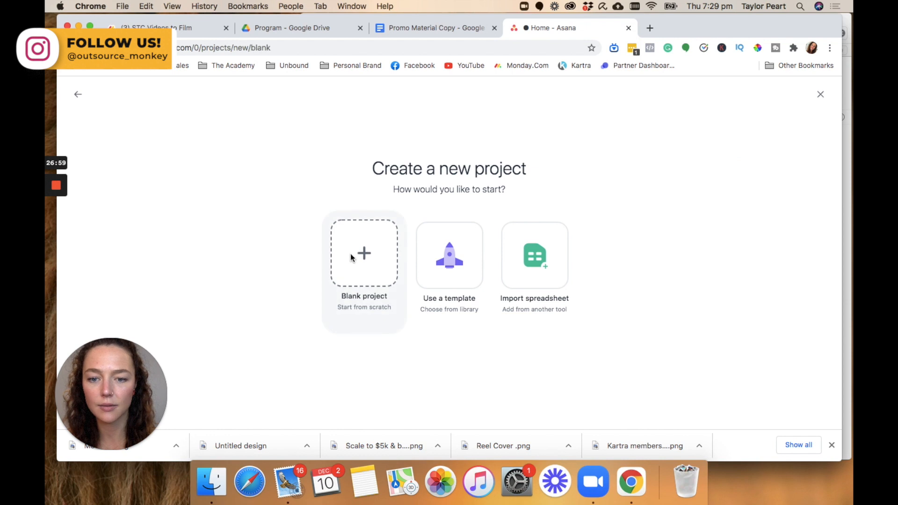
{"action": "left_click", "coordinate": [349, 253]}
{"action": "type", "text": "Sales "}
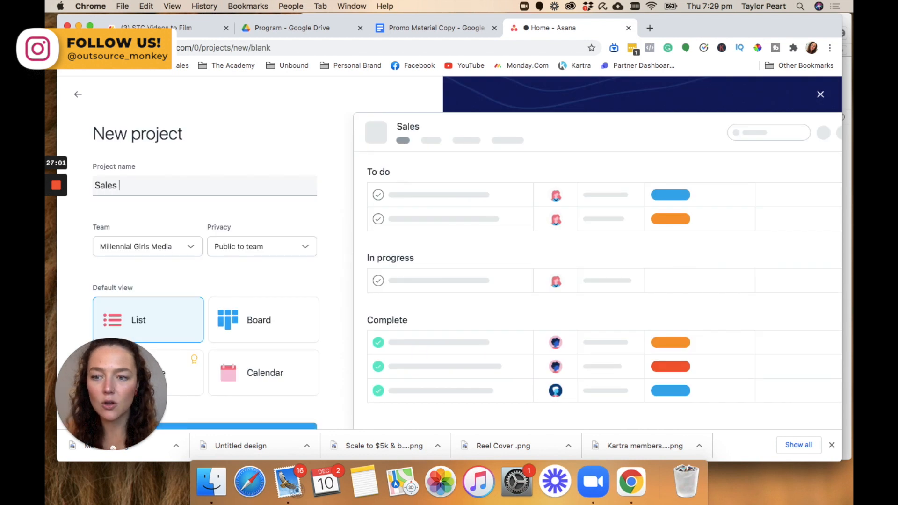
{"action": "type", "text": "and Launches"}
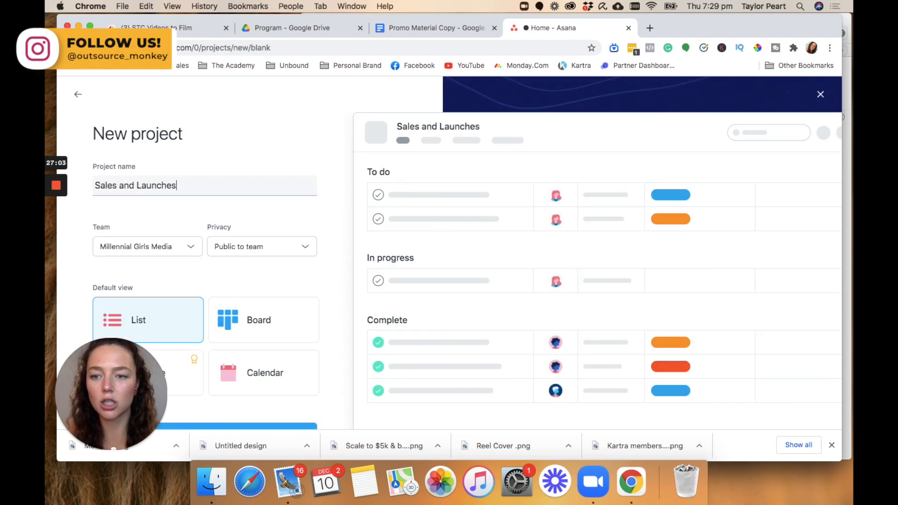
{"action": "left_click", "coordinate": [225, 316]}
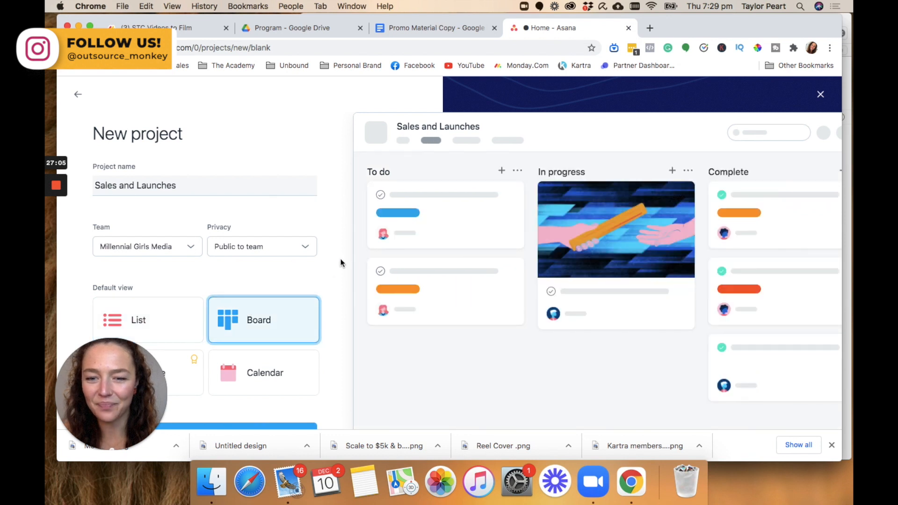
{"action": "scroll", "coordinate": [334, 355], "scroll_direction": "down", "scroll_amount": 3}
{"action": "left_click", "coordinate": [206, 374]}
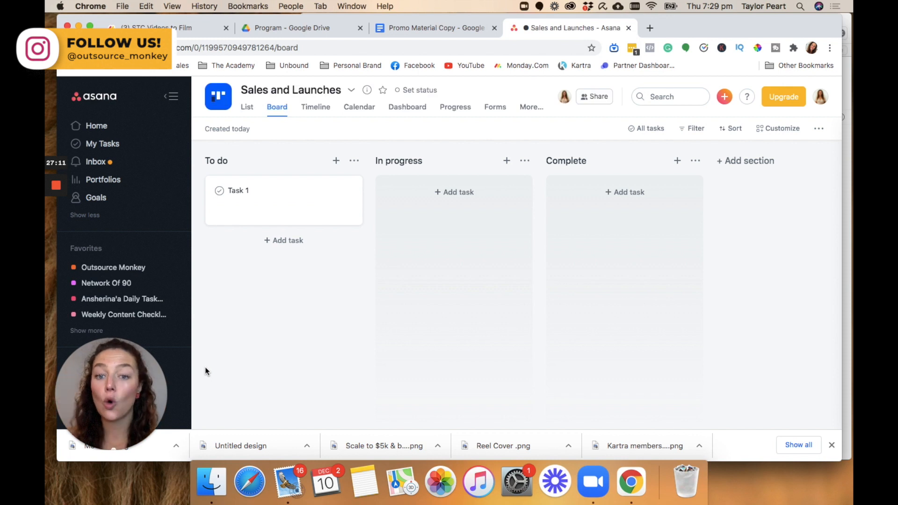
Rename the To do section of the Sales and Launches board to Sales/Lead Gen.
{"action": "left_click", "coordinate": [240, 161]}
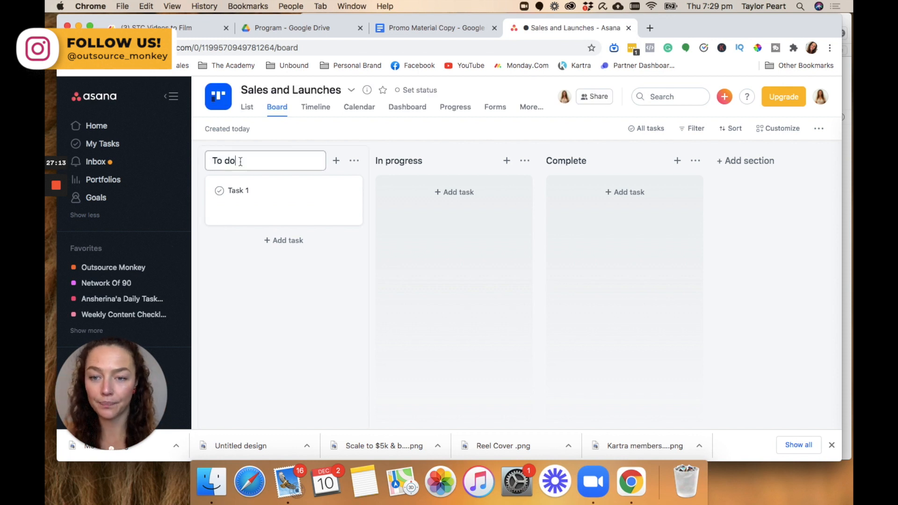
{"action": "triple_click", "coordinate": [240, 161]}
{"action": "type", "text": "SAle"}
{"action": "key", "text": "BackSpace"}
{"action": "key", "text": "BackSpace"}
{"action": "type", "text": "a"}
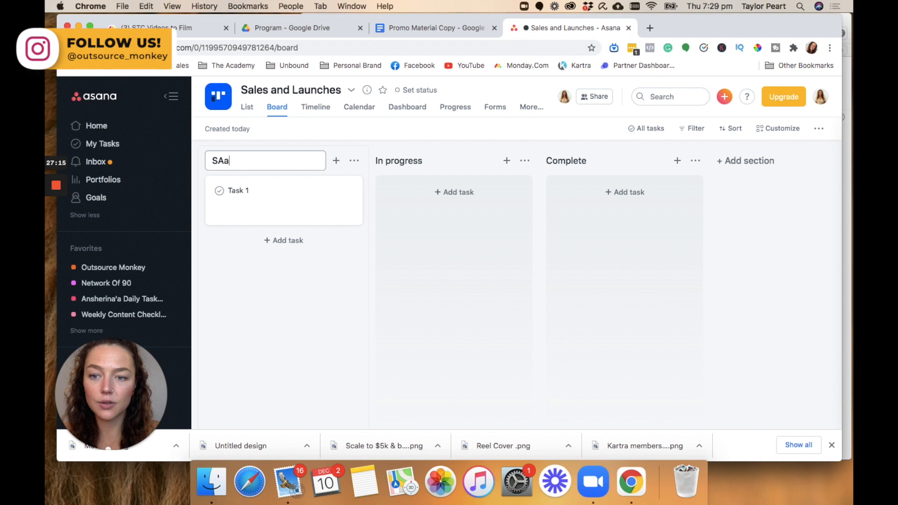
{"action": "key", "text": "BackSpace"}
{"action": "key", "text": "BackSpace"}
{"action": "type", "text": "ales"}
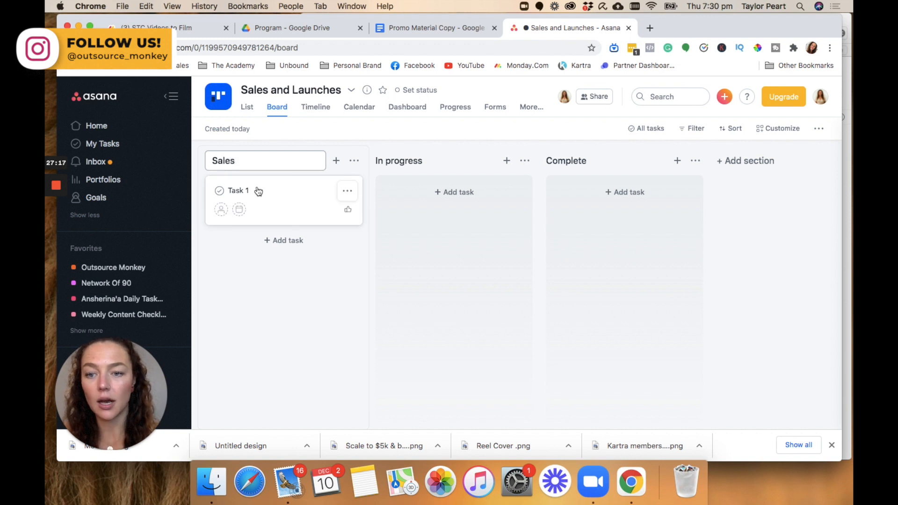
{"action": "type", "text": "/"}
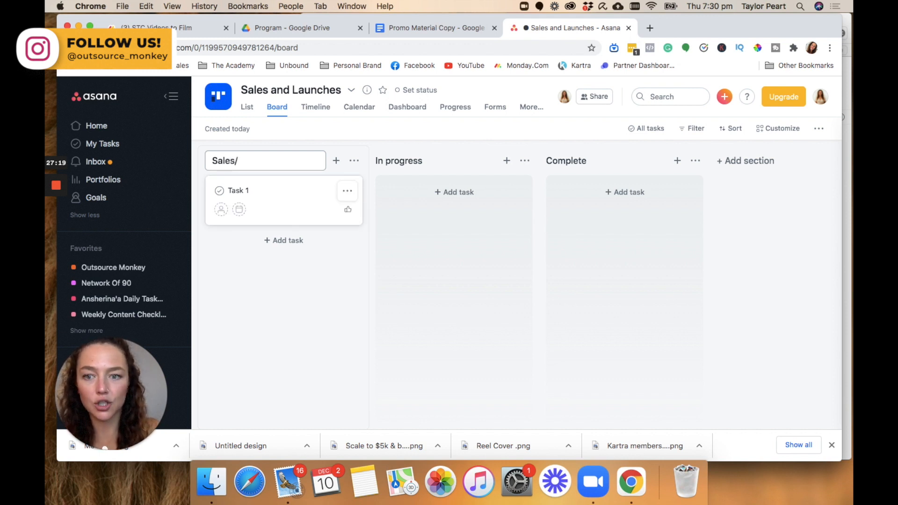
{"action": "type", "text": "Lead Gen"}
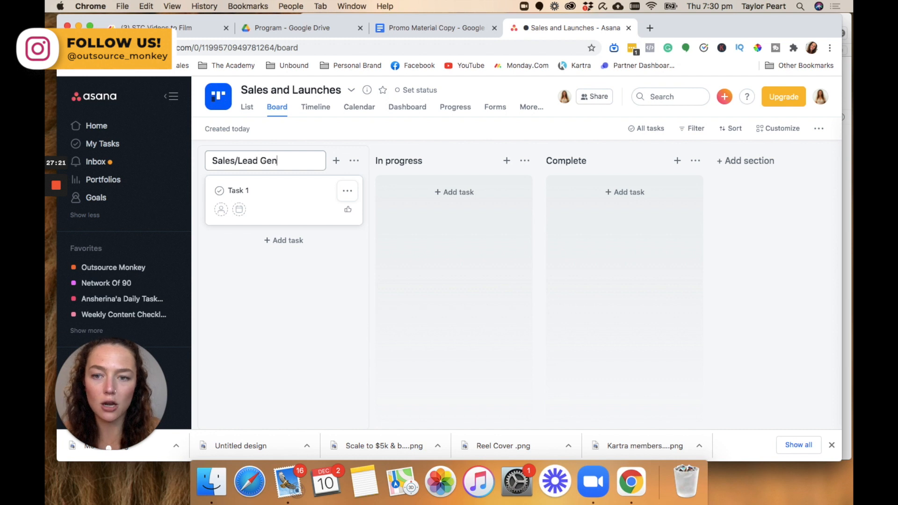
Rename Task 1 in the Sales/Lead Gen section to "Find and engage with 15 new account per day".
{"action": "left_click", "coordinate": [265, 191]}
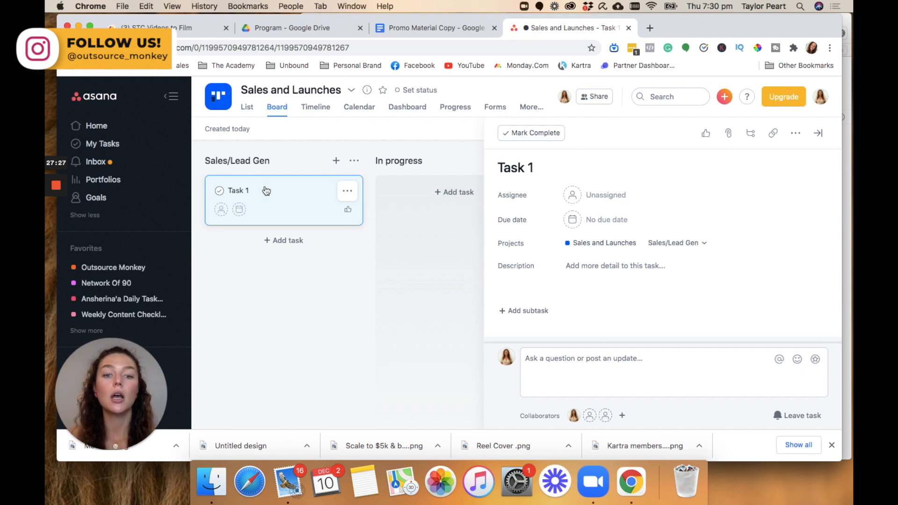
{"action": "triple_click", "coordinate": [559, 167]}
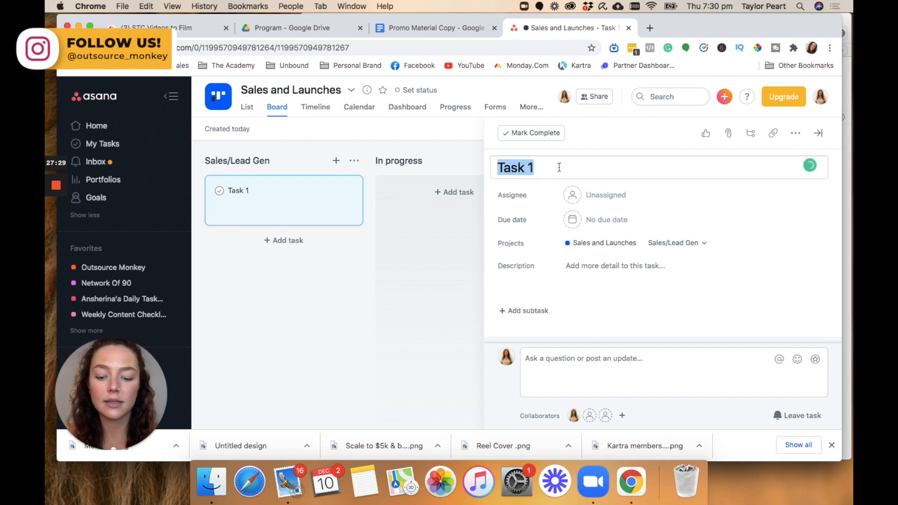
{"action": "type", "text": "Find and an"}
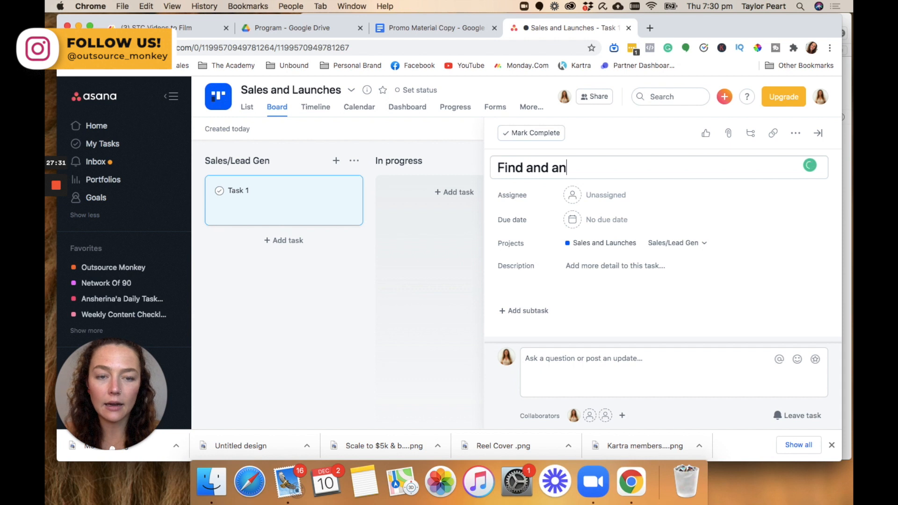
{"action": "key", "text": "BackSpace"}
{"action": "key", "text": "BackSpace"}
{"action": "type", "text": "engagem"}
{"action": "key", "text": "BackSpace"}
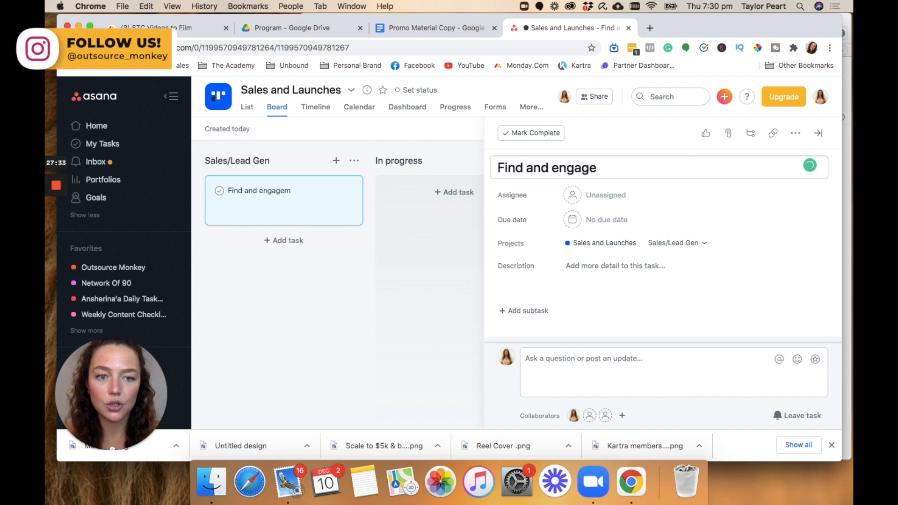
{"action": "key", "text": "BackSpace"}
{"action": "type", "text": "e "}
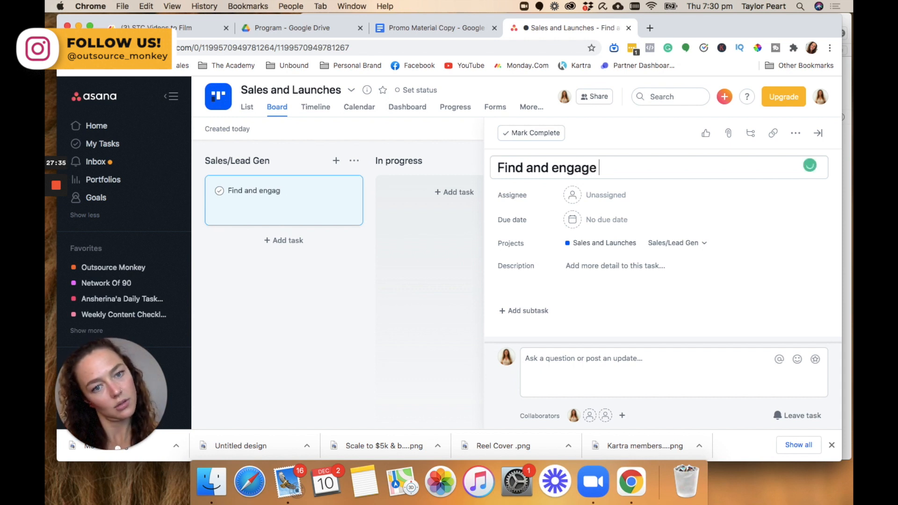
{"action": "type", "text": "with "}
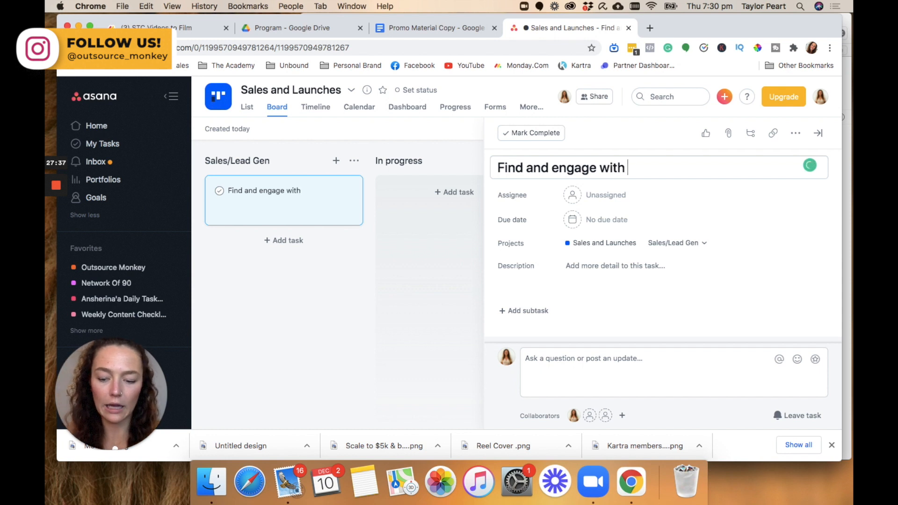
{"action": "type", "text": "15 m"}
{"action": "key", "text": "BackSpace"}
{"action": "type", "text": "n"}
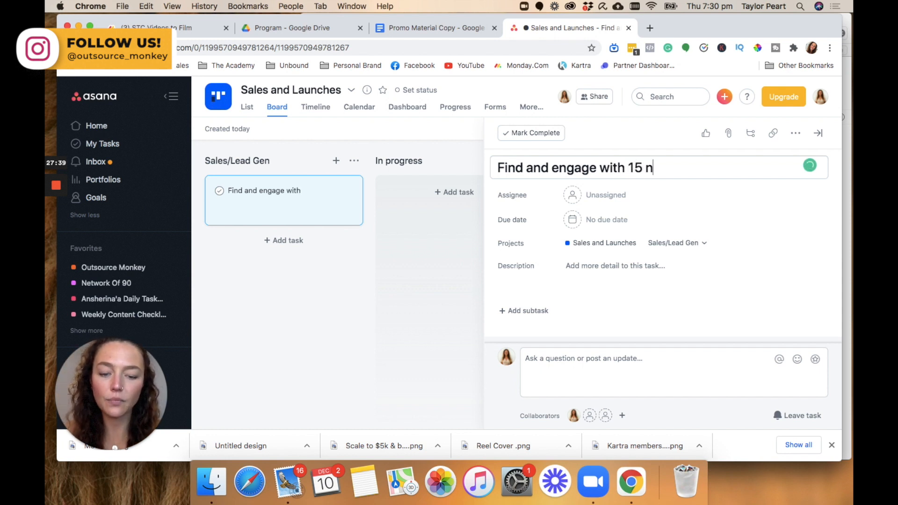
{"action": "type", "text": "ew account "}
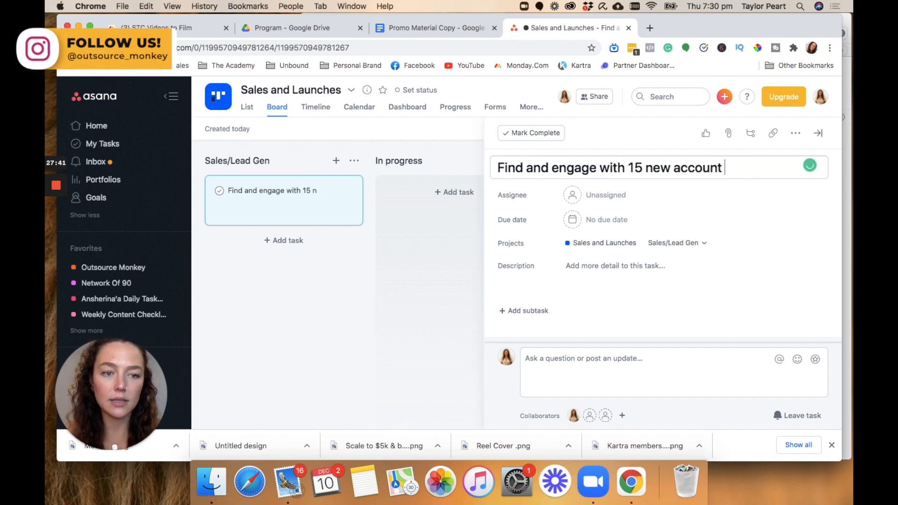
{"action": "type", "text": "per day"}
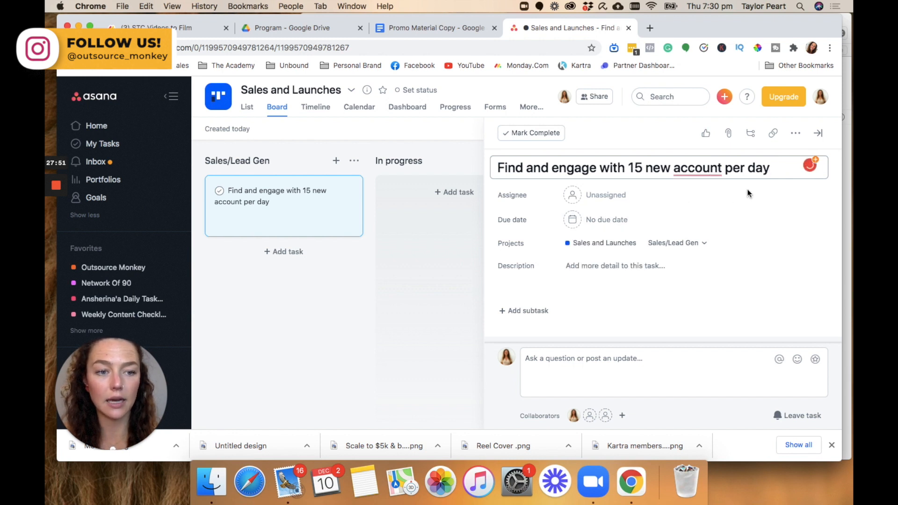
Give the account engagement task a weekly repeating due date starting 10/12/20.
{"action": "left_click", "coordinate": [627, 224]}
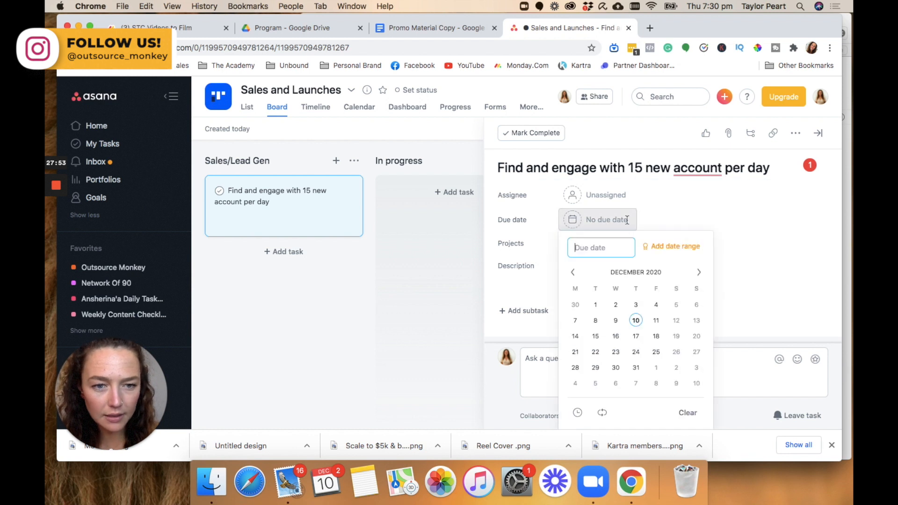
{"action": "left_click", "coordinate": [602, 413]}
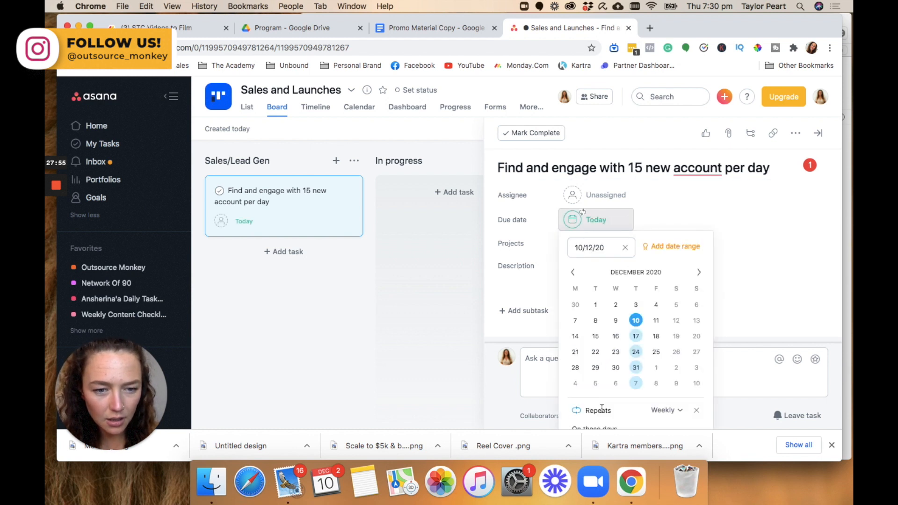
{"action": "left_click", "coordinate": [667, 410]}
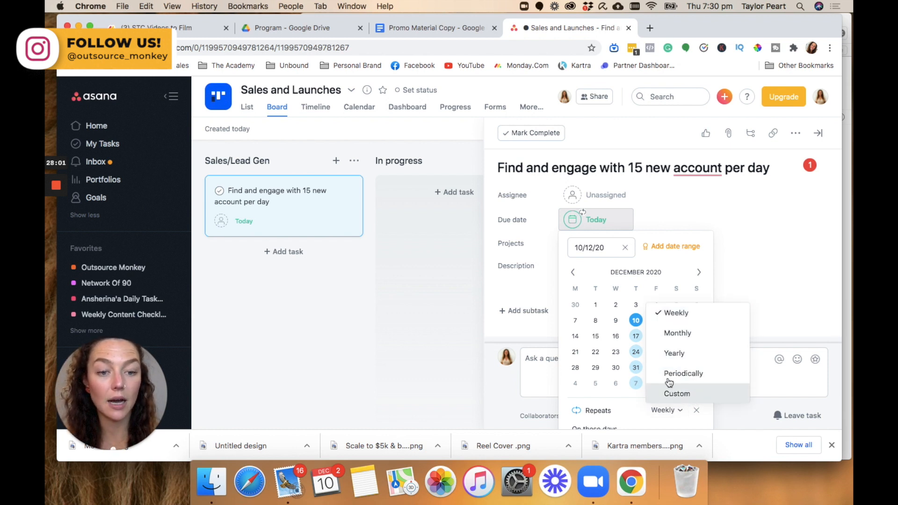
{"action": "left_click", "coordinate": [754, 222]}
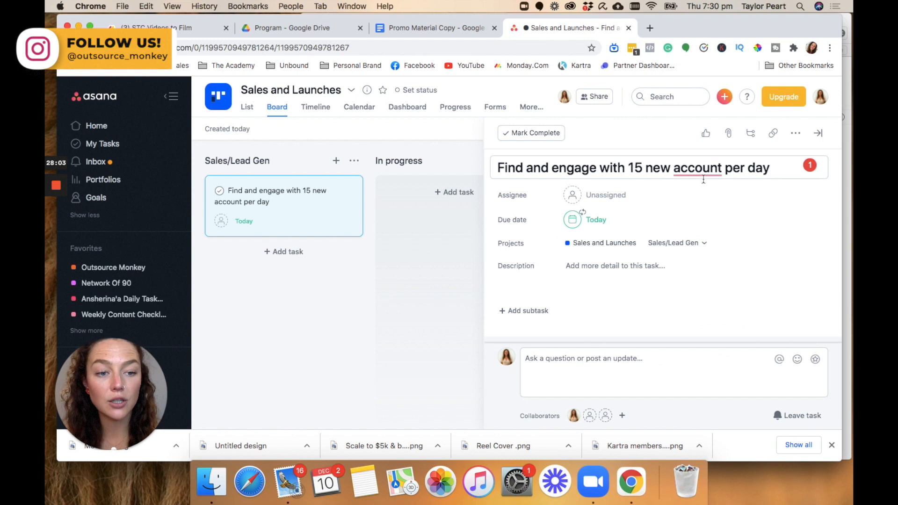
Correct "account" to "accounts" in the task's title using the suggested plural.
{"action": "mouse_move", "coordinate": [705, 170]}
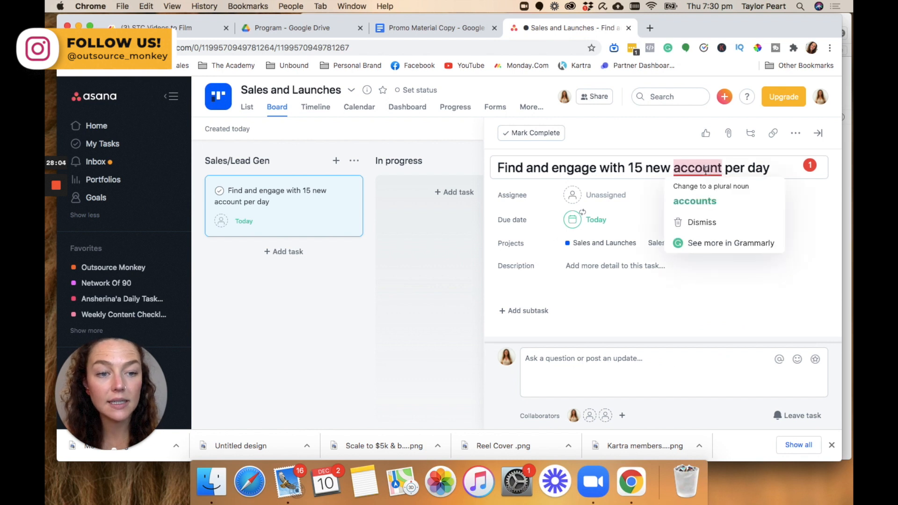
{"action": "left_click", "coordinate": [727, 200]}
{"action": "left_click", "coordinate": [730, 174]}
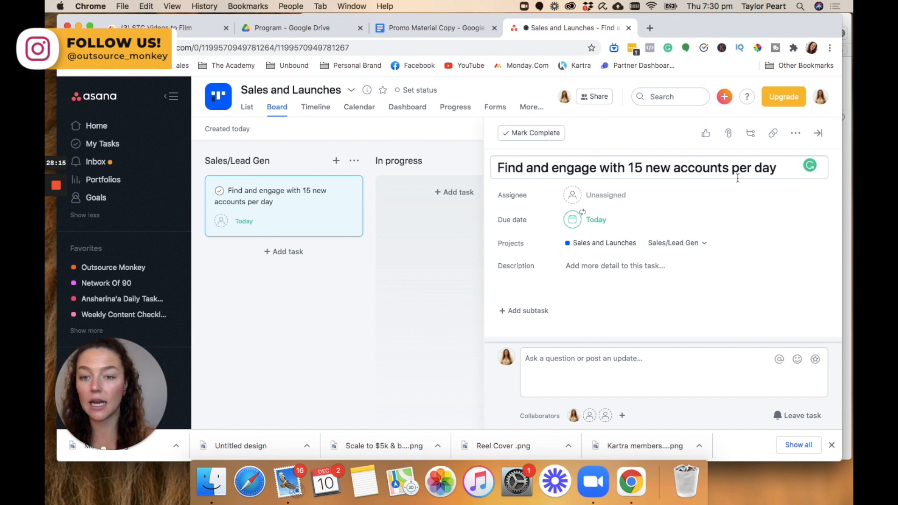
Add a task named "Link to sales tracking spreadsheet:" below the account engagement task in the Sales/Lead Gen section.
{"action": "left_click", "coordinate": [338, 290]}
{"action": "left_click", "coordinate": [287, 252]}
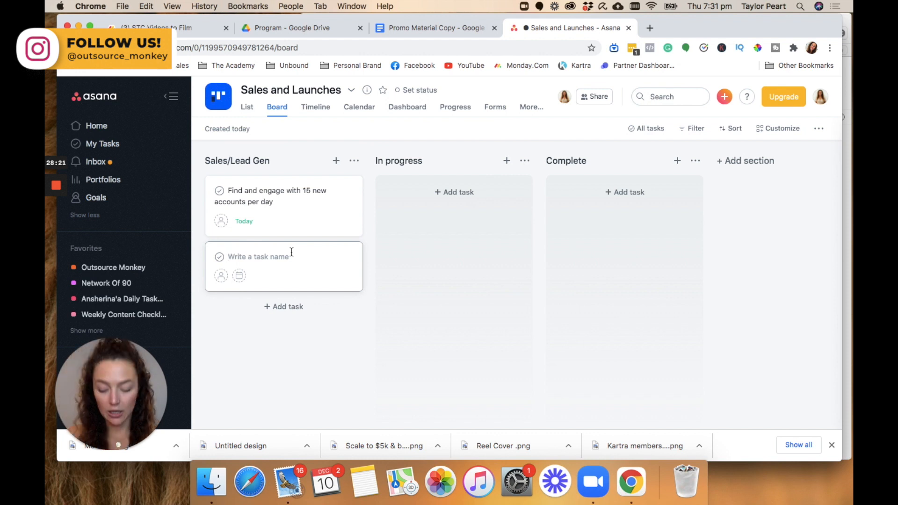
{"action": "type", "text": "Link to your"}
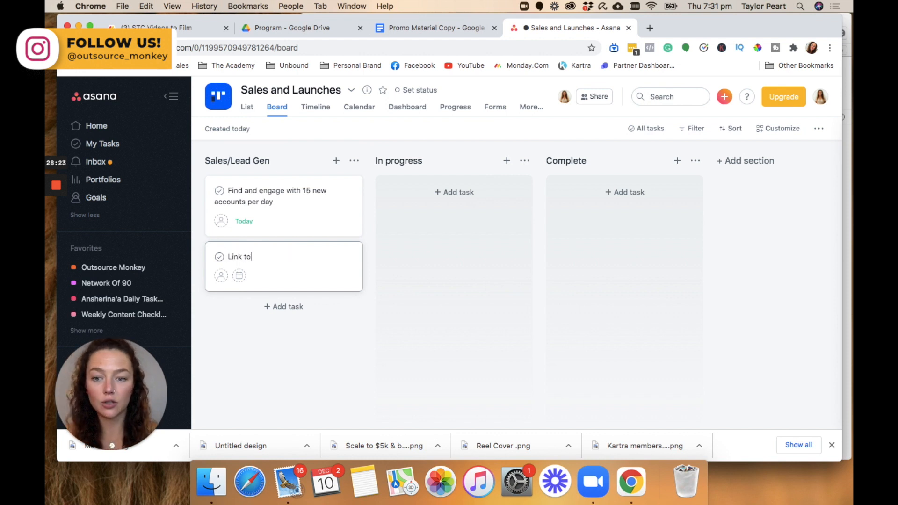
{"action": "key", "text": "BackSpace"}
{"action": "key", "text": "BackSpace"}
{"action": "key", "text": "BackSpace"}
{"action": "key", "text": "BackSpace"}
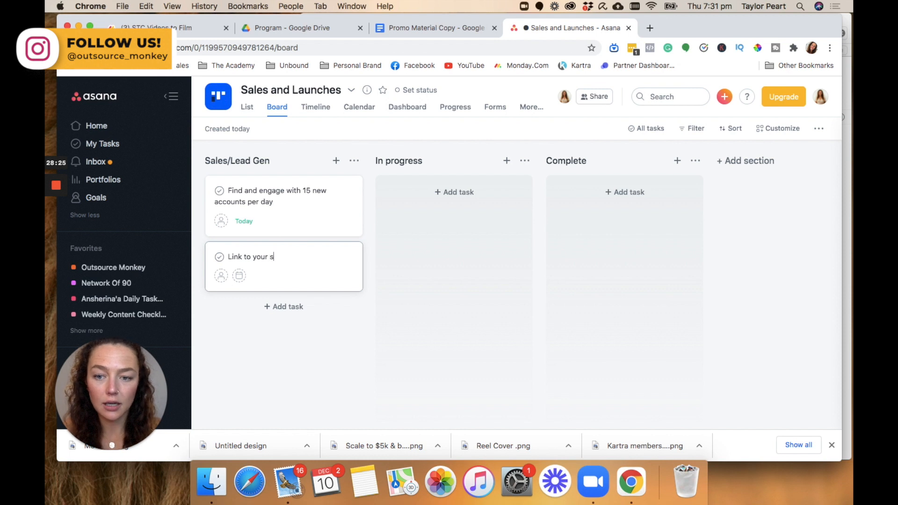
{"action": "type", "text": "sale"}
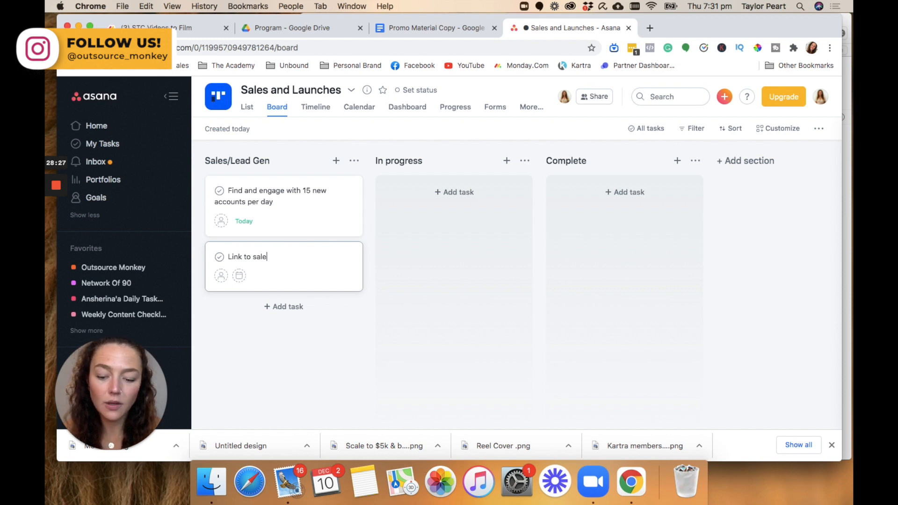
{"action": "type", "text": "s tracking spreadhseet"}
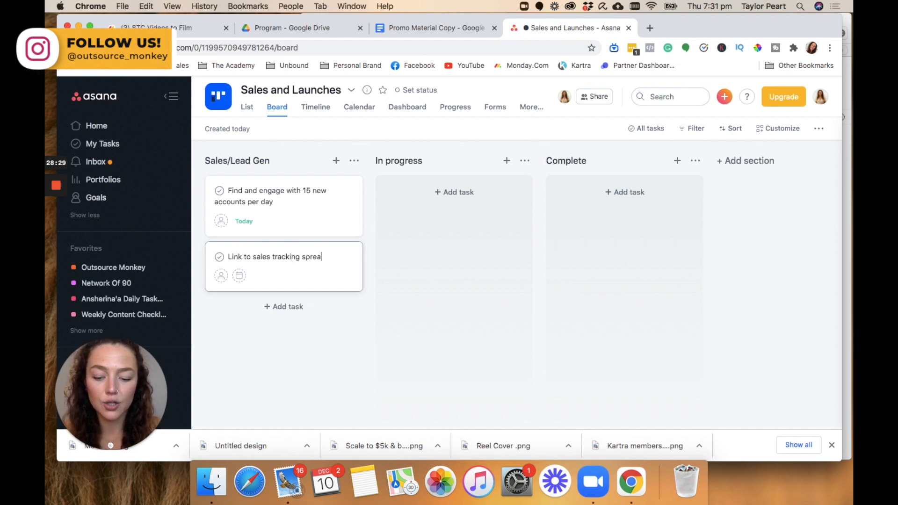
{"action": "key", "text": "BackSpace"}
{"action": "key", "text": "BackSpace"}
{"action": "key", "text": "BackSpace"}
{"action": "key", "text": "BackSpace"}
{"action": "key", "text": "BackSpace"}
{"action": "type", "text": "s"}
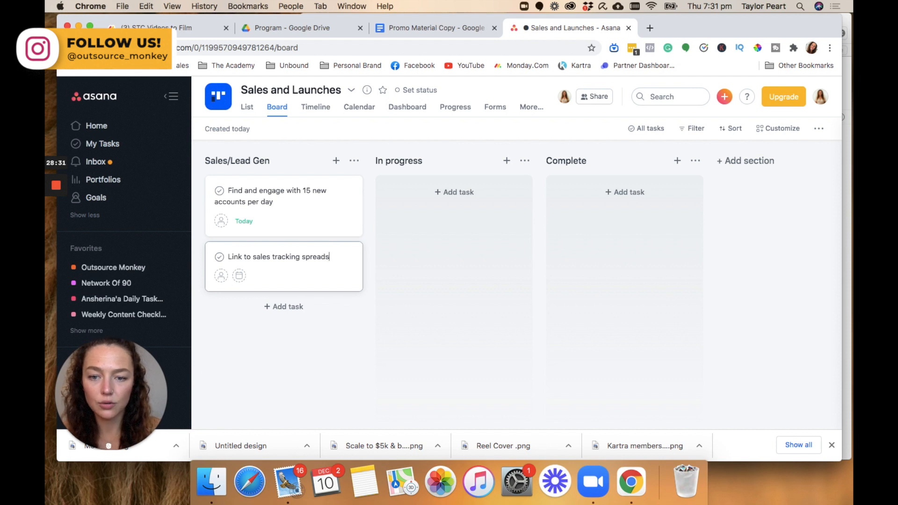
{"action": "type", "text": "heet:"}
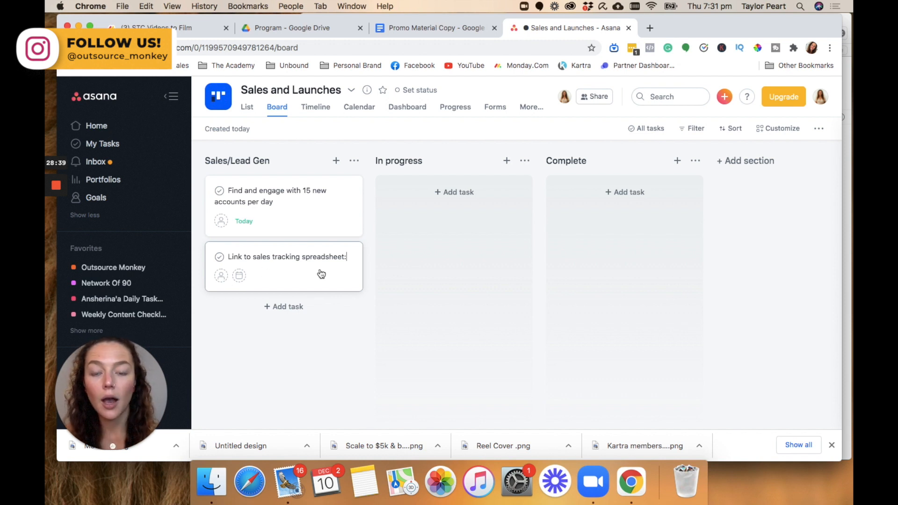
Add a third task named "Link to DM scripts:" to the Sales/Lead Gen section.
{"action": "left_click", "coordinate": [286, 311]}
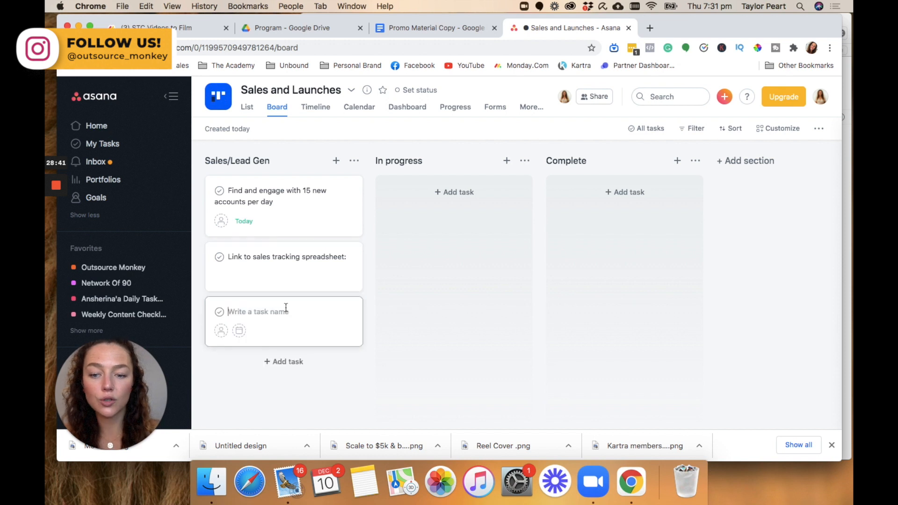
{"action": "type", "text": "Link to scripts"}
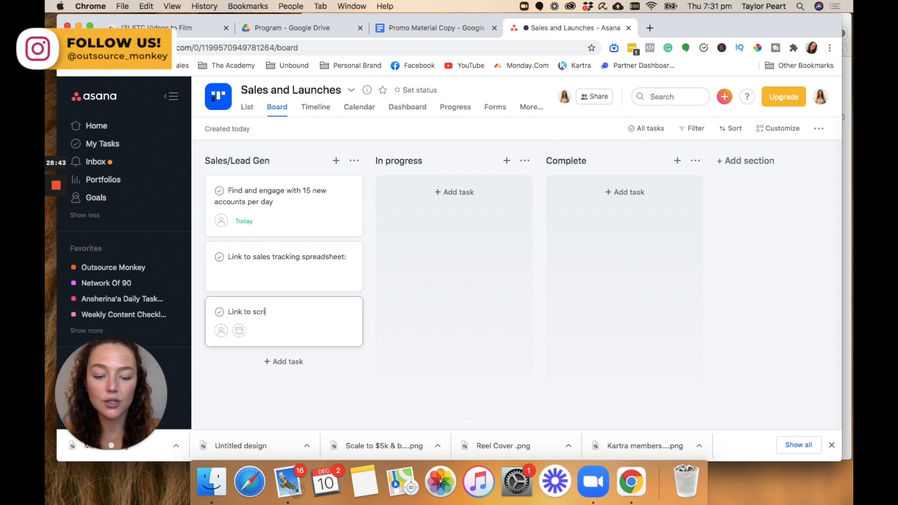
{"action": "left_click", "coordinate": [256, 312]}
{"action": "type", "text": "DM"}
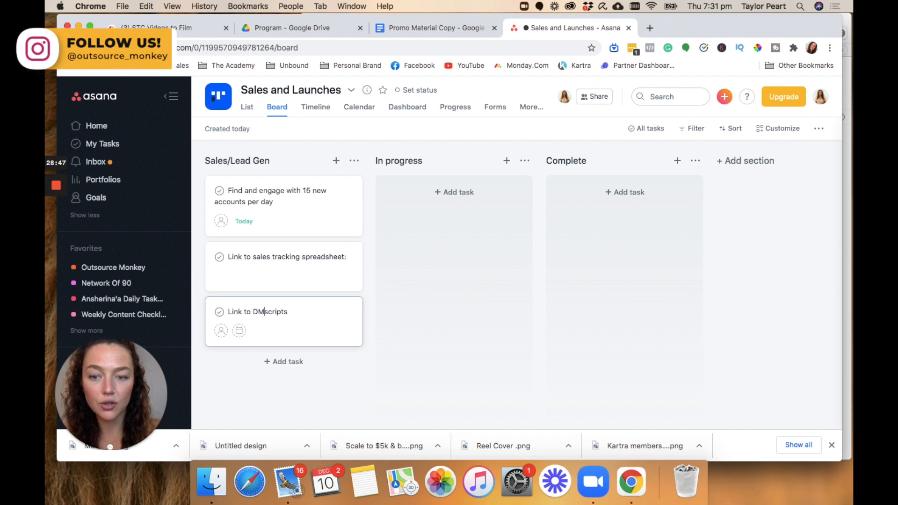
{"action": "left_click", "coordinate": [296, 310]}
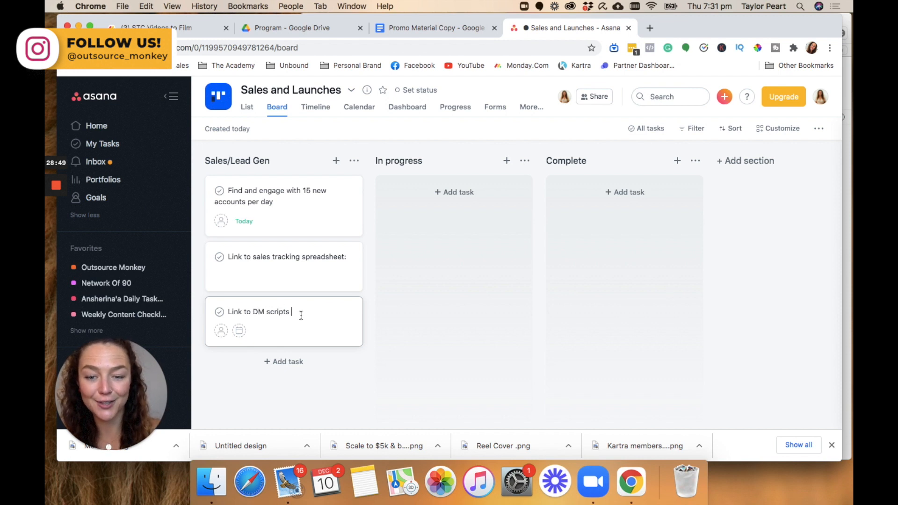
{"action": "type", "text": ":"}
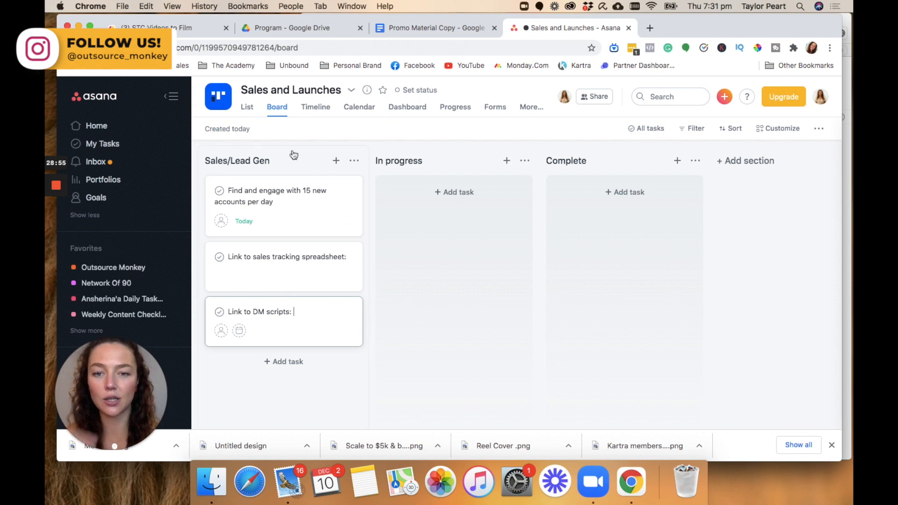
Rename the In progress section of the Sales and Launches board to "Launch of New Service".
{"action": "left_click", "coordinate": [422, 162]}
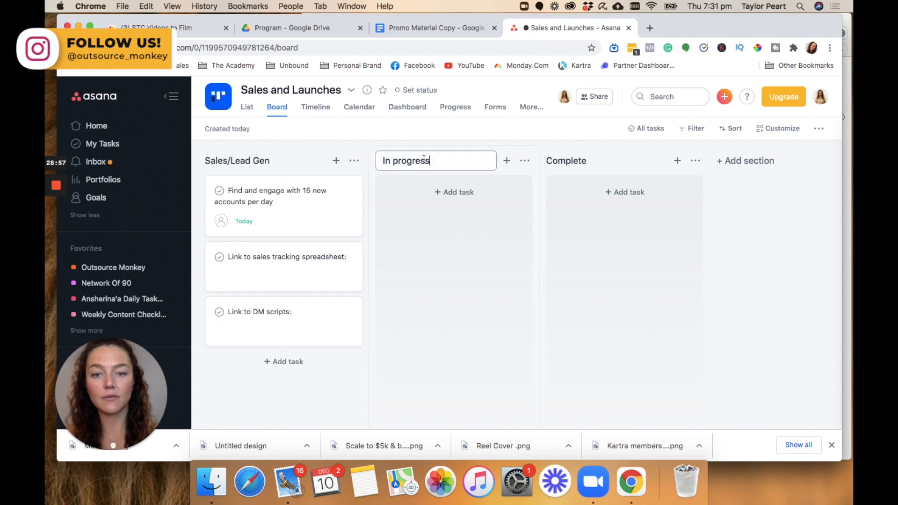
{"action": "key", "text": "super+a"}
{"action": "type", "text": "Lau"}
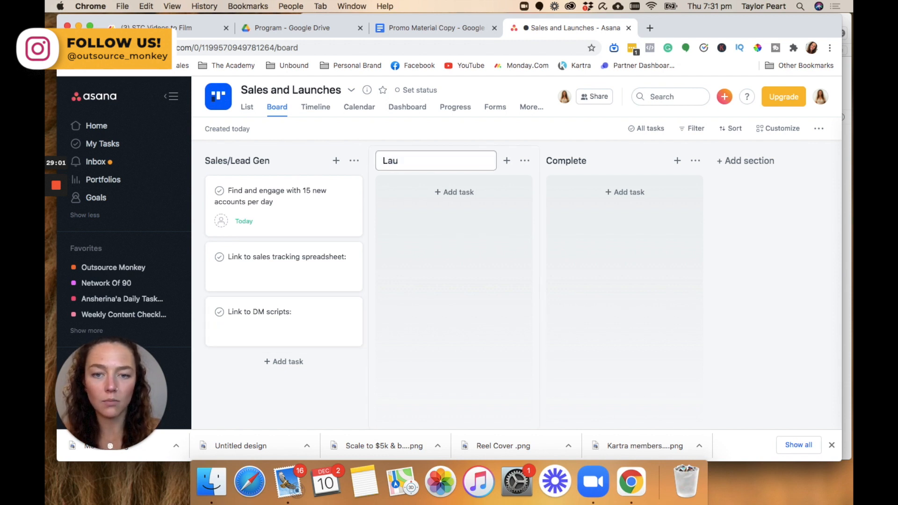
{"action": "type", "text": "nches"}
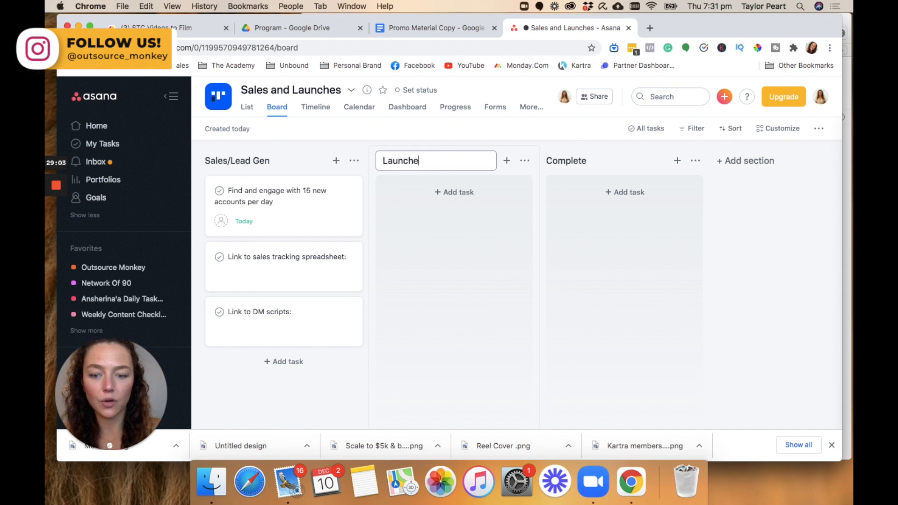
{"action": "left_click", "coordinate": [474, 191]}
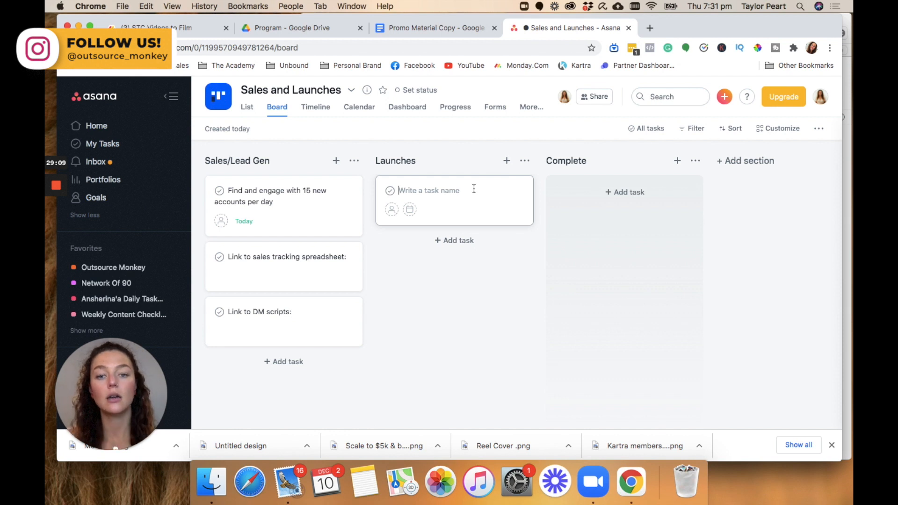
{"action": "left_click", "coordinate": [427, 160]}
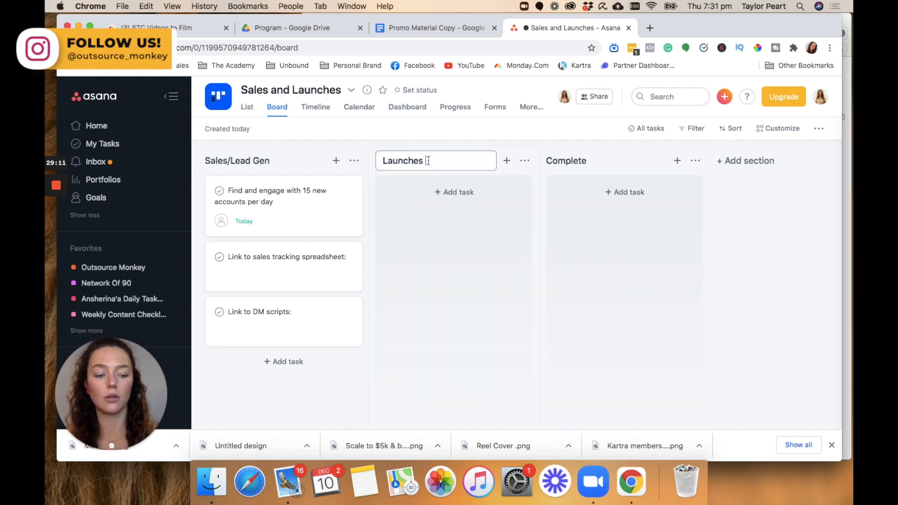
{"action": "key", "text": "BackSpace"}
{"action": "key", "text": "BackSpace"}
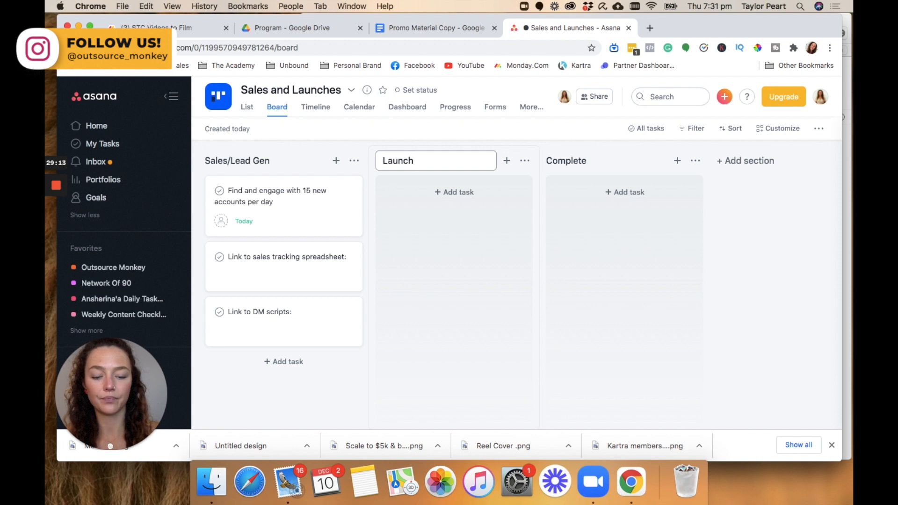
{"action": "type", "text": "of New Service"}
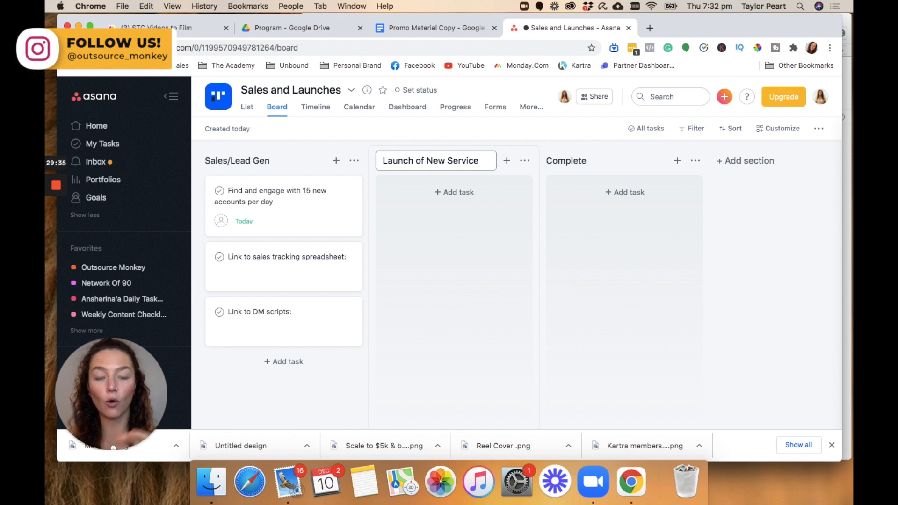
Add a task named "Brainstorm the transformation, process and stucture" to the Launch of New Service section.
{"action": "left_click", "coordinate": [457, 192]}
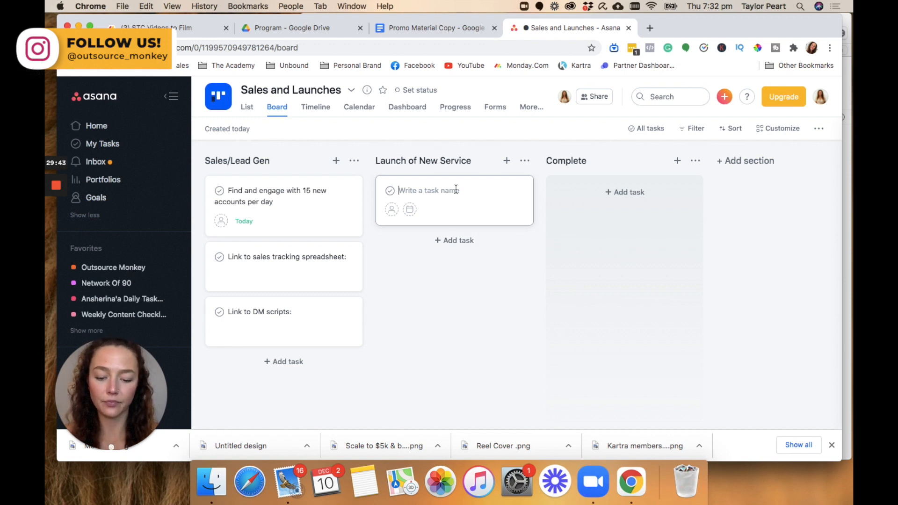
{"action": "type", "text": "Brain"}
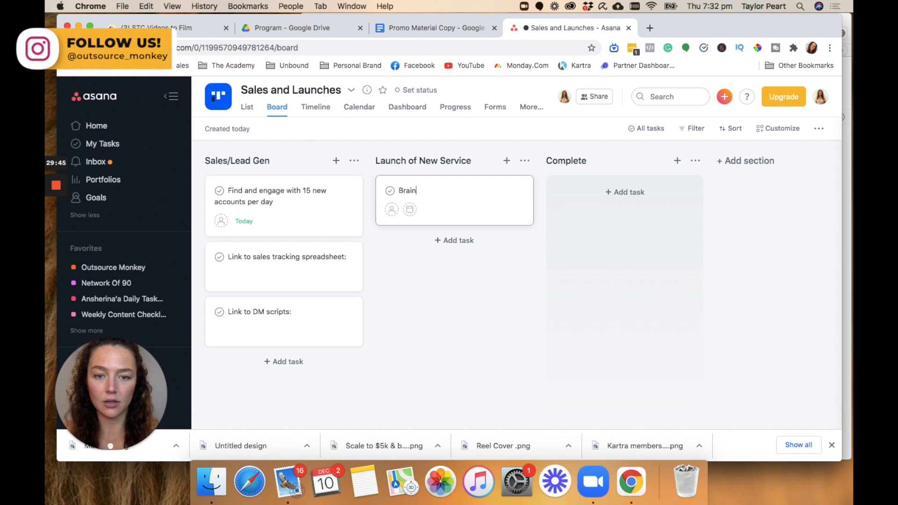
{"action": "type", "text": "storm "}
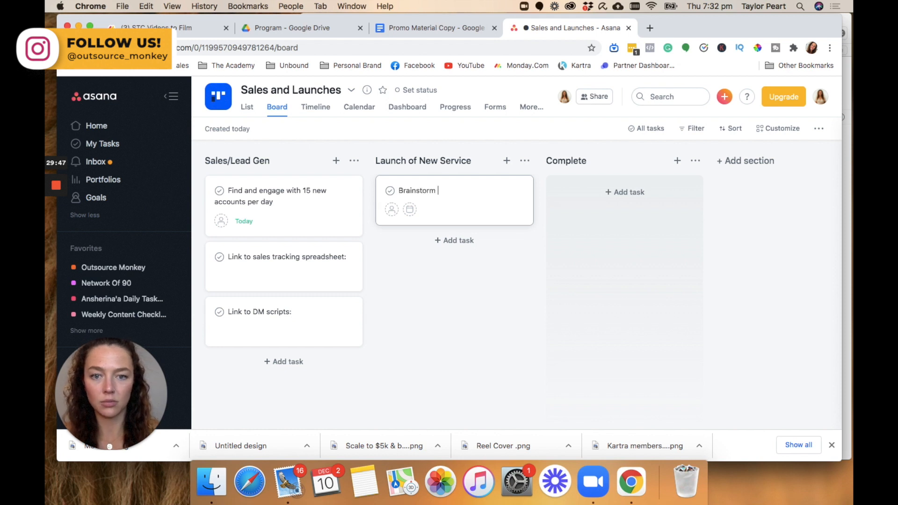
{"action": "type", "text": "the t"}
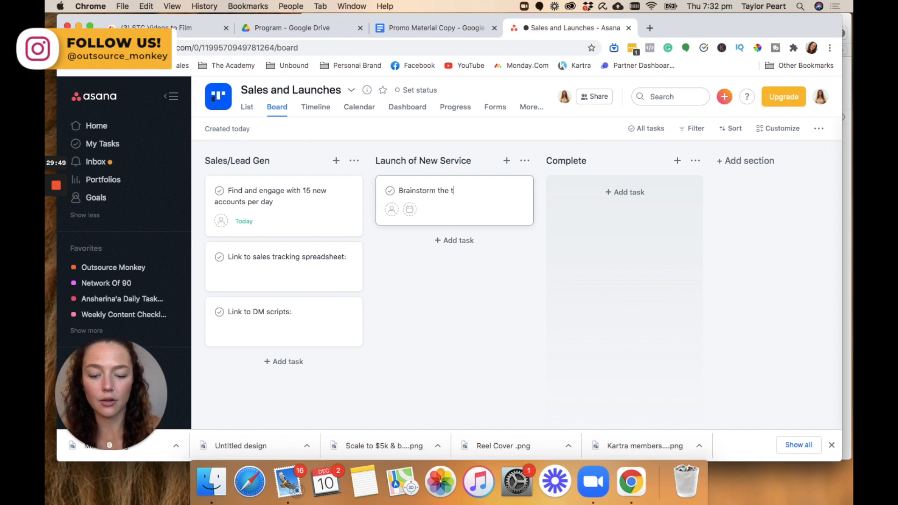
{"action": "type", "text": "ransformation"}
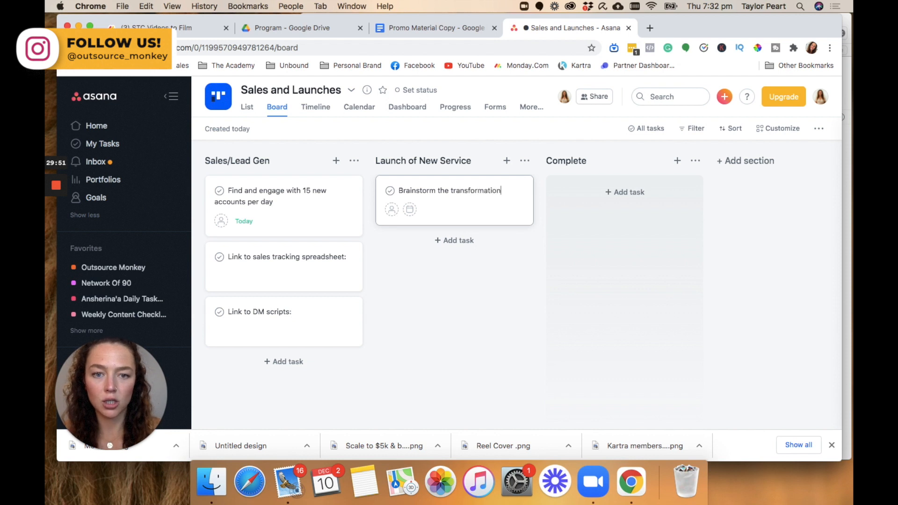
{"action": "type", "text": ", proce"}
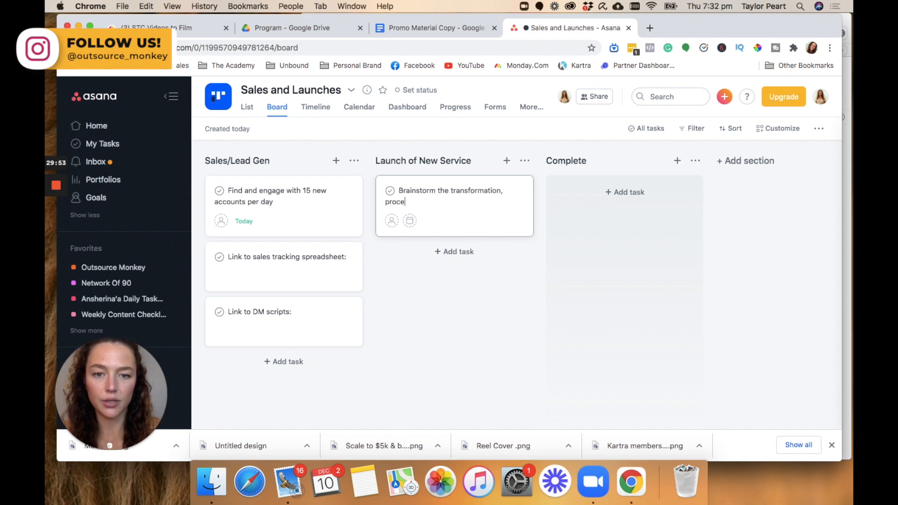
{"action": "type", "text": "ss and stuctuer"}
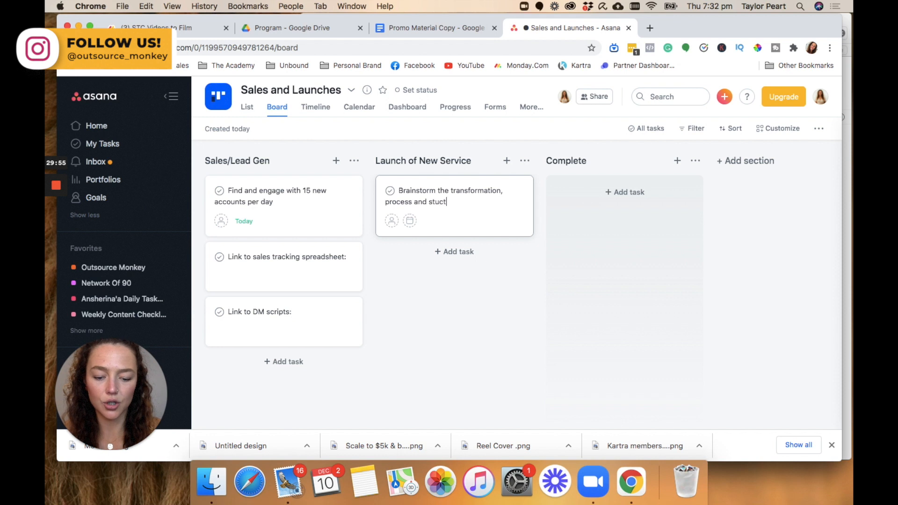
{"action": "key", "text": "BackSpace"}
{"action": "type", "text": "re"}
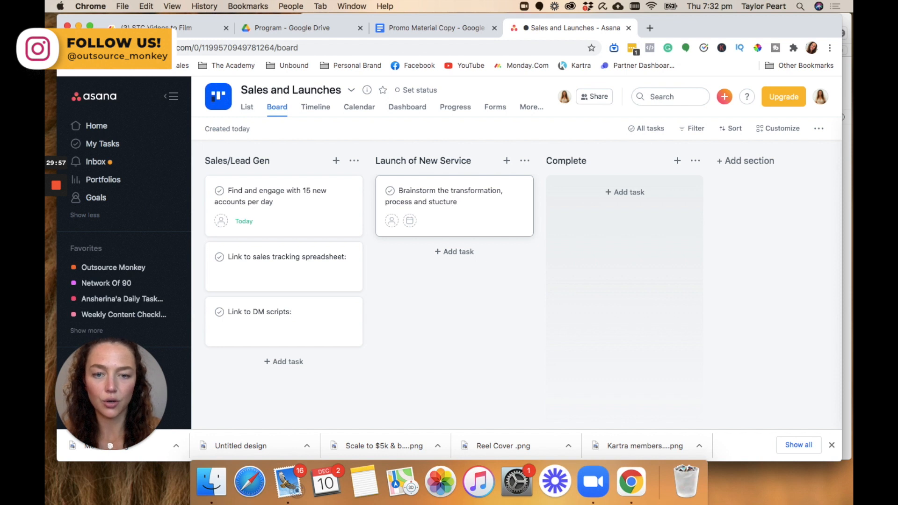
Correct "stucture" to "structure" in the brainstorm task's title using the suggested spelling.
{"action": "double_click", "coordinate": [456, 202]}
{"action": "right_click", "coordinate": [454, 203]}
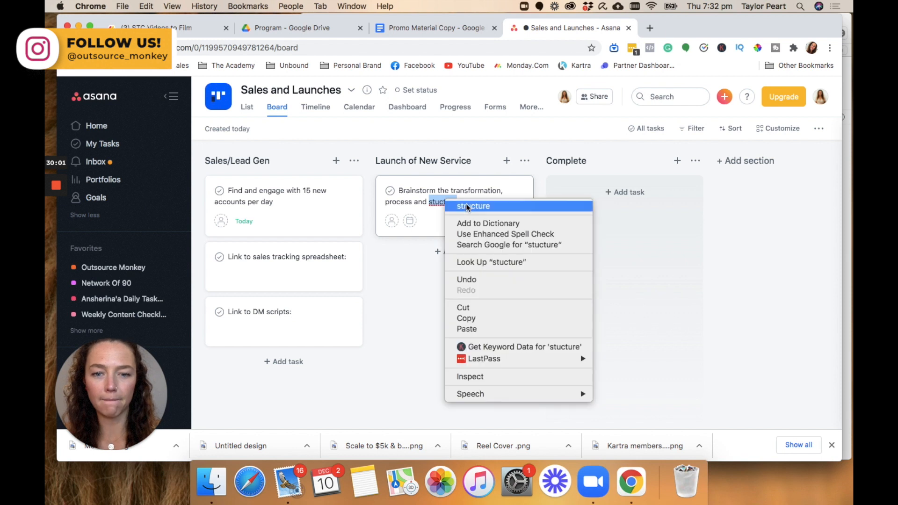
{"action": "left_click", "coordinate": [473, 204]}
Open the brainstorm task's details and extend its title with "that the client needs to go through".
{"action": "left_click", "coordinate": [476, 206]}
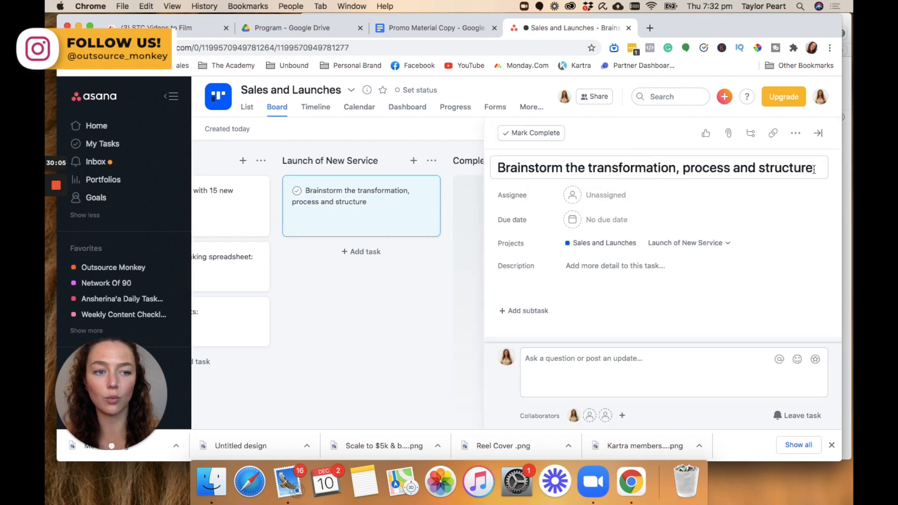
{"action": "left_click", "coordinate": [808, 167]}
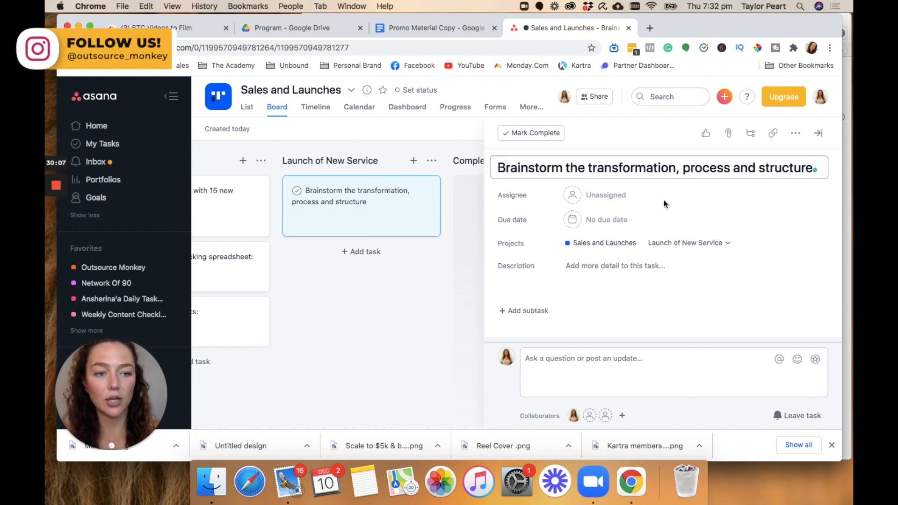
{"action": "type", "text": "that "}
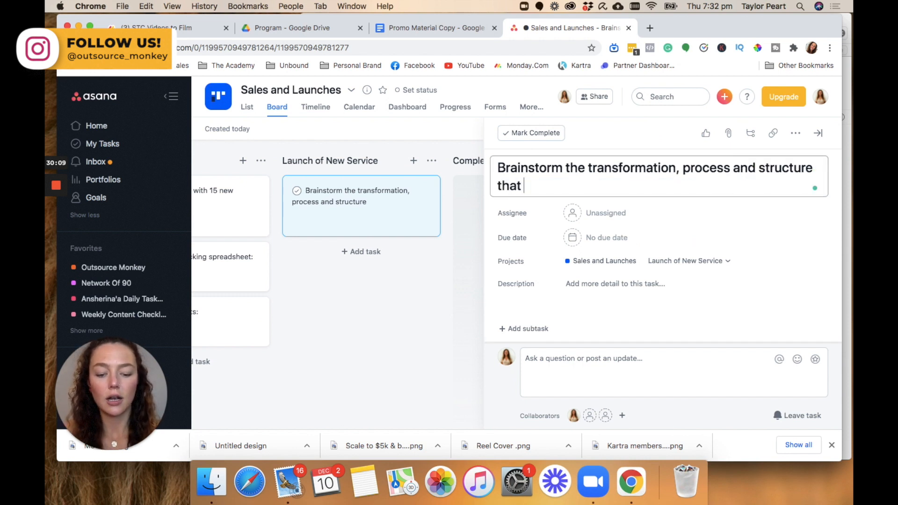
{"action": "type", "text": "the client nee"}
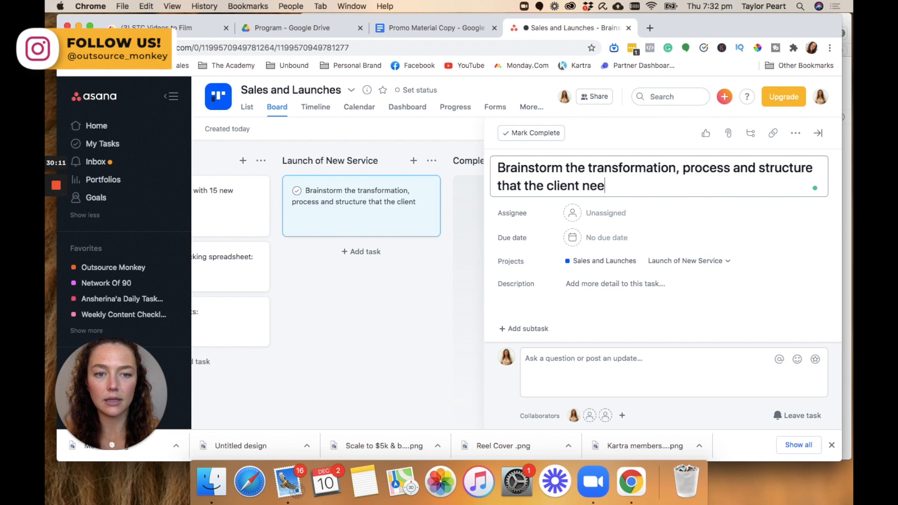
{"action": "type", "text": "ds to go through"}
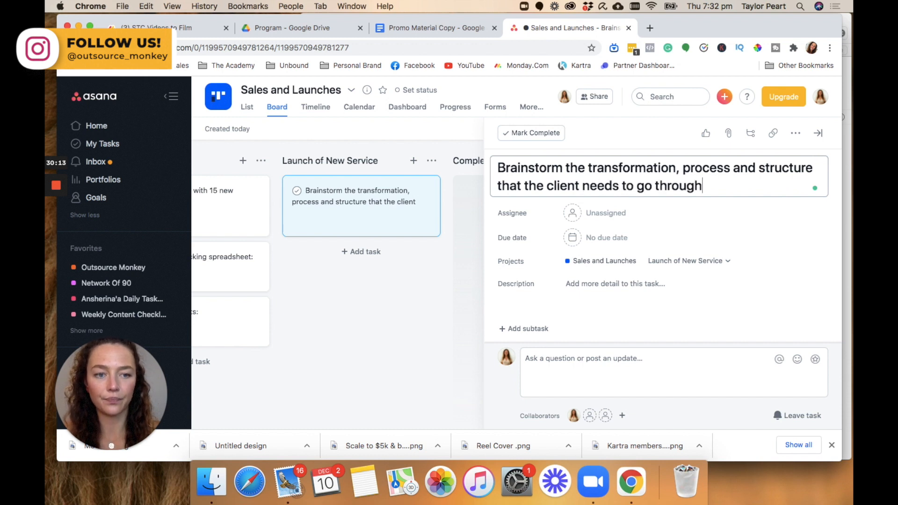
{"action": "key", "text": "Return"}
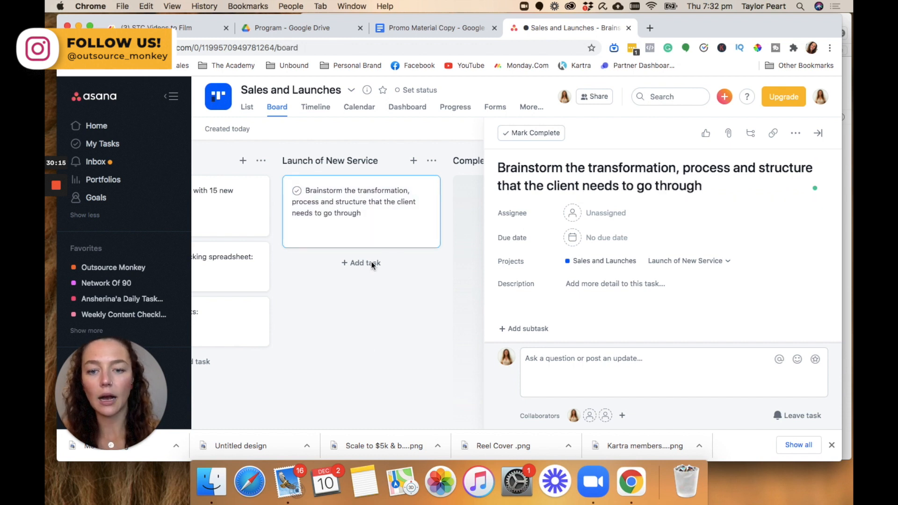
Add a task named "Copywriting for Sales page" to the Launch of New Service section.
{"action": "left_click", "coordinate": [371, 262]}
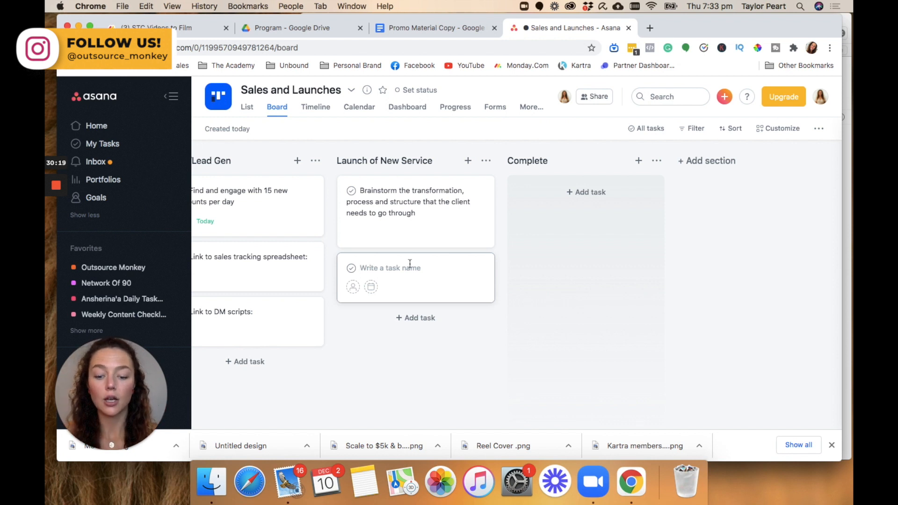
{"action": "type", "text": "Copywr"}
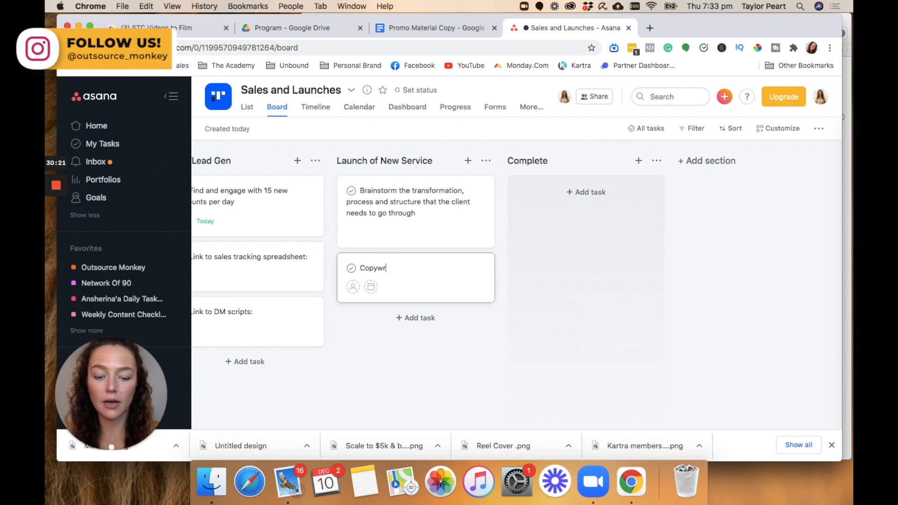
{"action": "type", "text": "iting for Sale"}
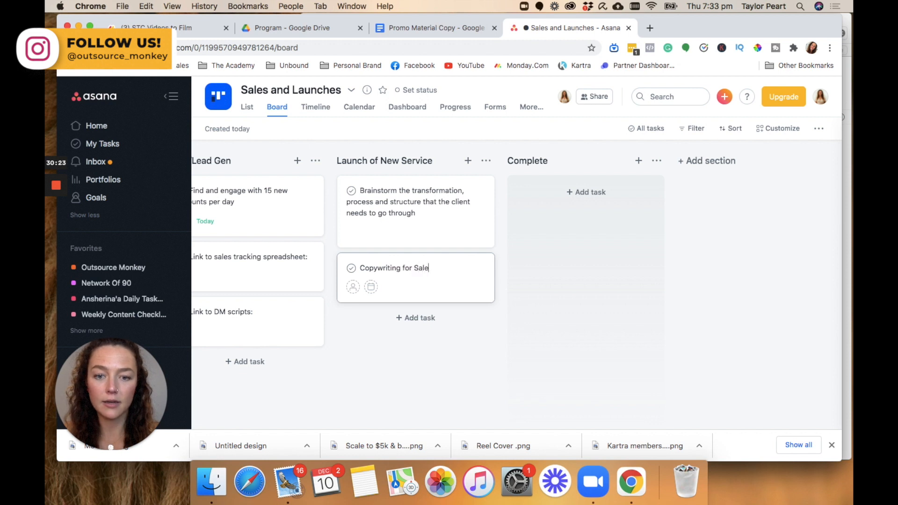
{"action": "type", "text": "s page"}
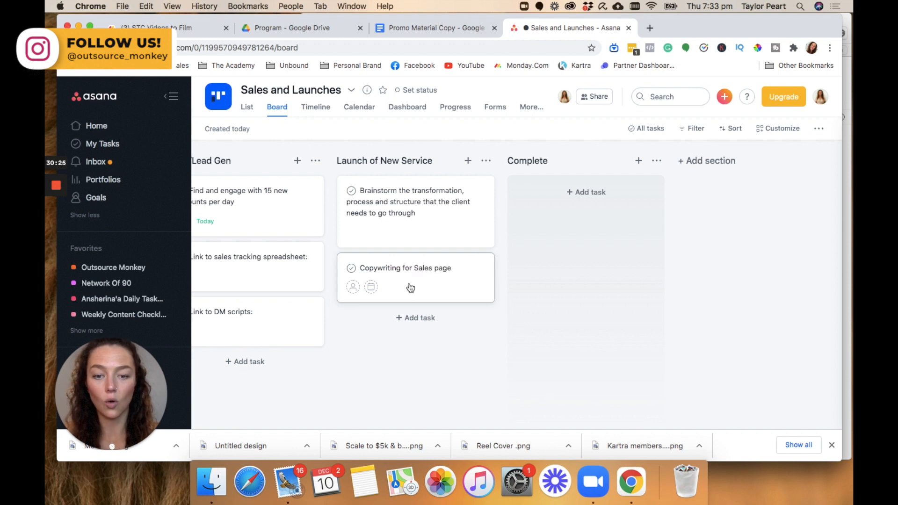
Add a task named "Find copywriter to write sales page copy" to the Launch of New Service section.
{"action": "left_click", "coordinate": [416, 317]}
{"action": "type", "text": "Find "}
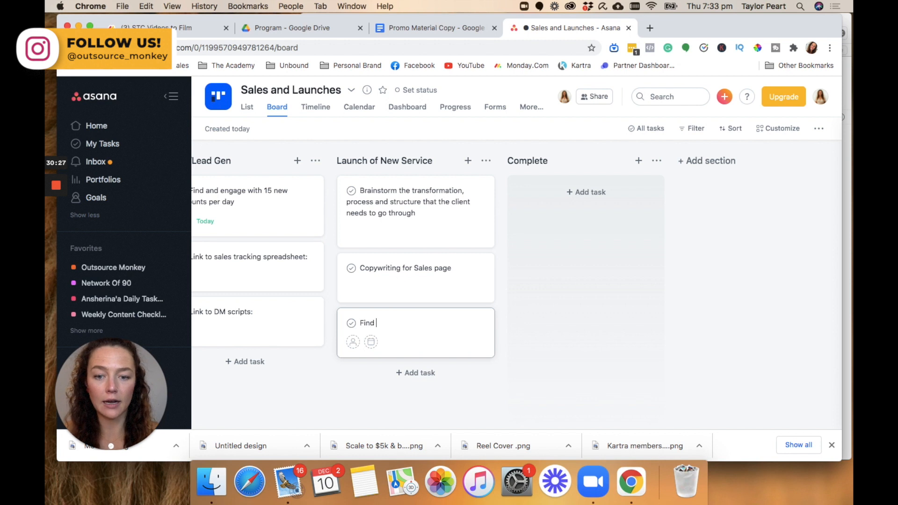
{"action": "type", "text": "copywriter "}
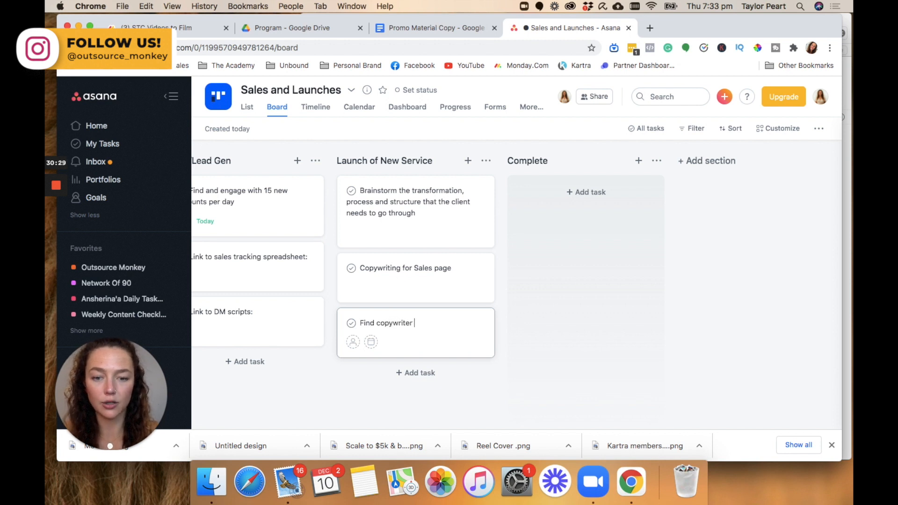
{"action": "type", "text": "to write sales"}
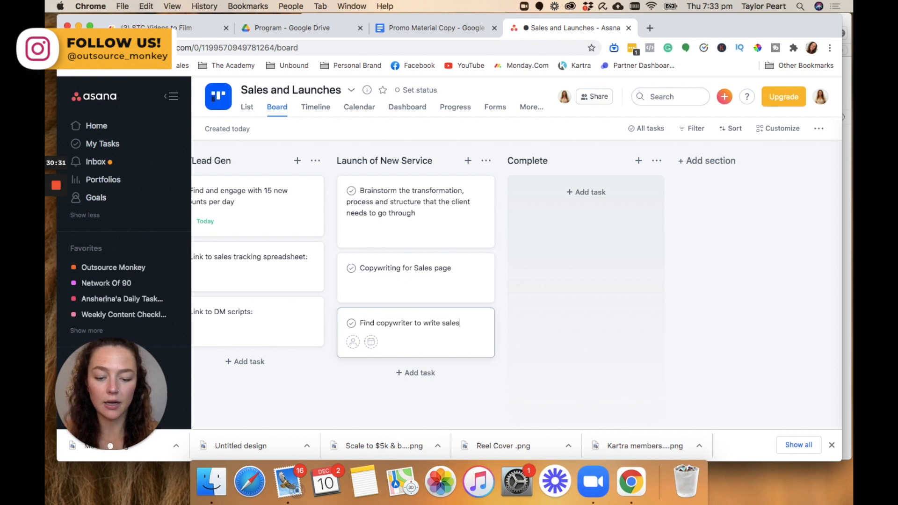
{"action": "type", "text": " page copy"}
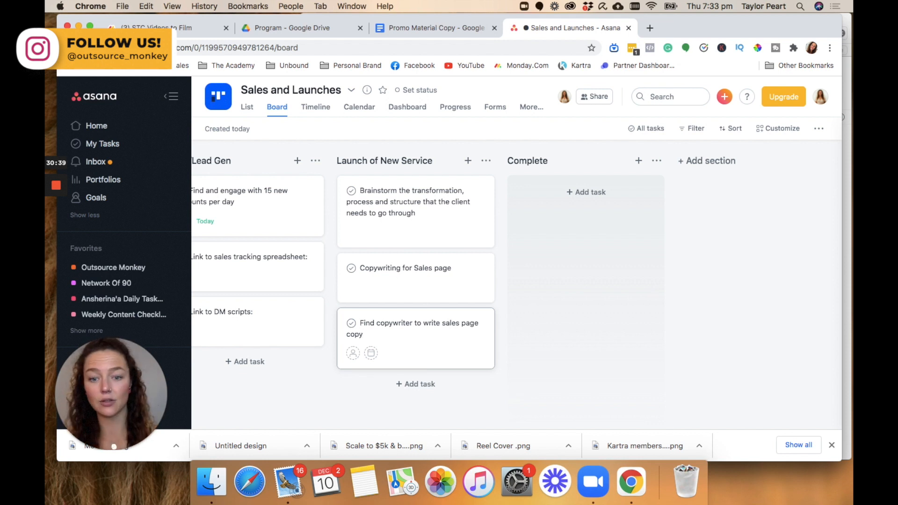
{"action": "key", "text": "Return"}
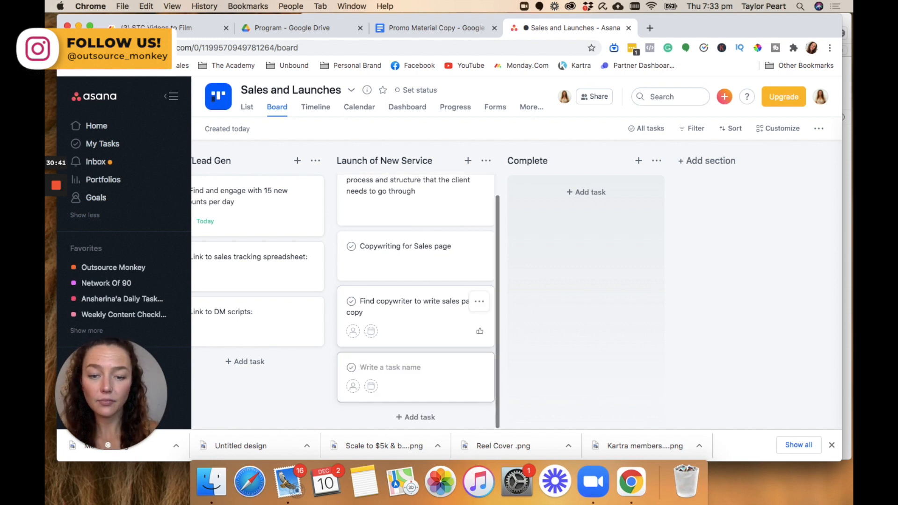
Add a task named "Create the sales funnel" to the Launch of New Service section.
{"action": "type", "text": "Create the "}
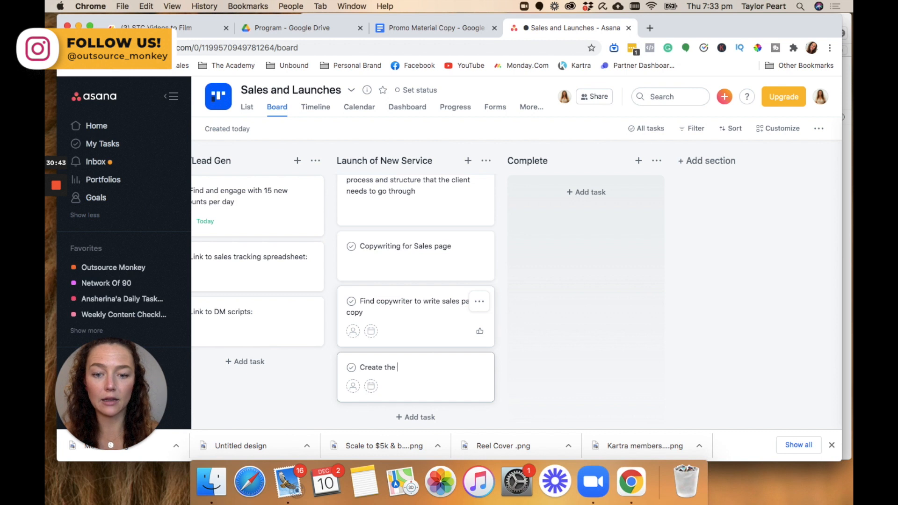
{"action": "type", "text": "sales funnel"}
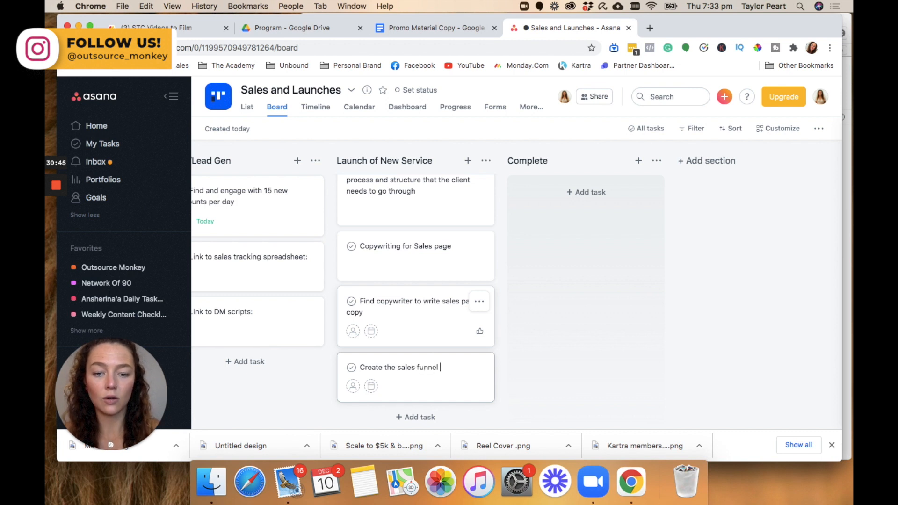
{"action": "key", "text": "Return"}
Add a task named "Organise web developer to create sales funnel" to the Launch of New Service section.
{"action": "type", "text": "Org"}
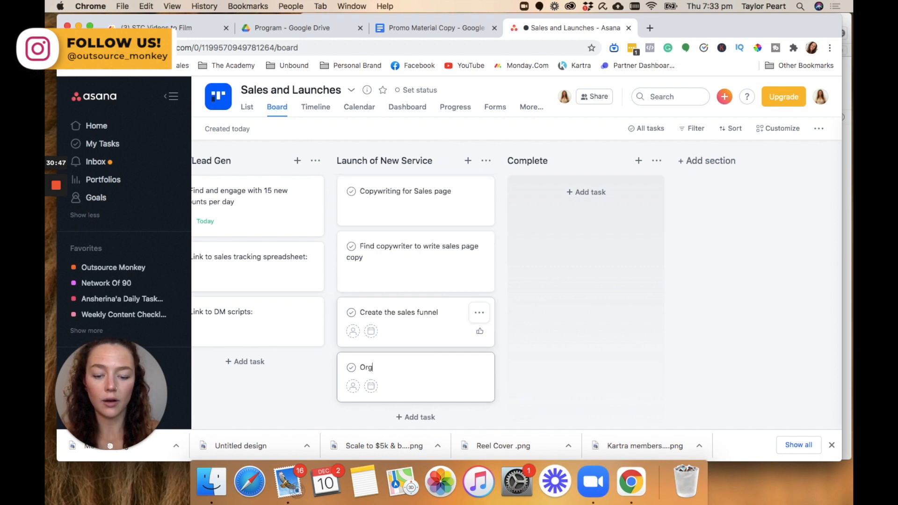
{"action": "type", "text": "ansie"}
{"action": "key", "text": "BackSpace"}
{"action": "key", "text": "BackSpace"}
{"action": "key", "text": "BackSpace"}
{"action": "key", "text": "BackSpace"}
{"action": "key", "text": "BackSpace"}
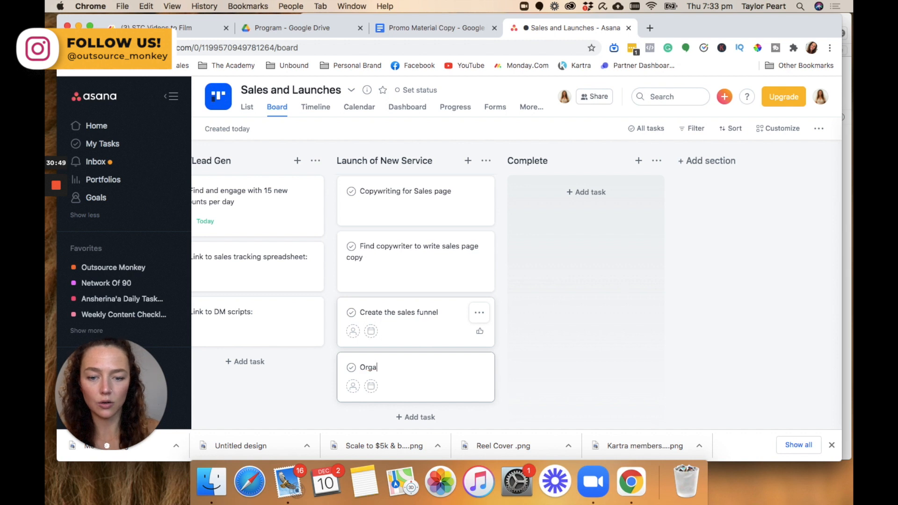
{"action": "type", "text": "nise "}
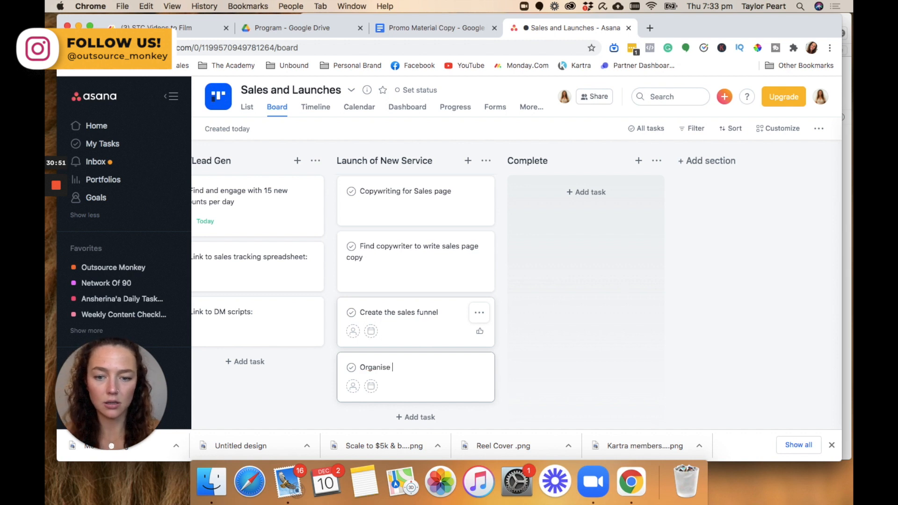
{"action": "type", "text": "web devel"}
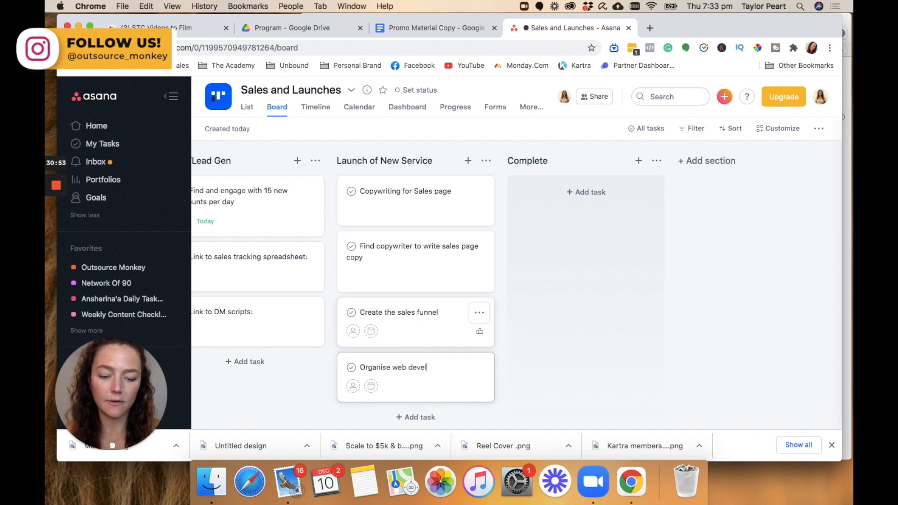
{"action": "type", "text": "oper to cre"}
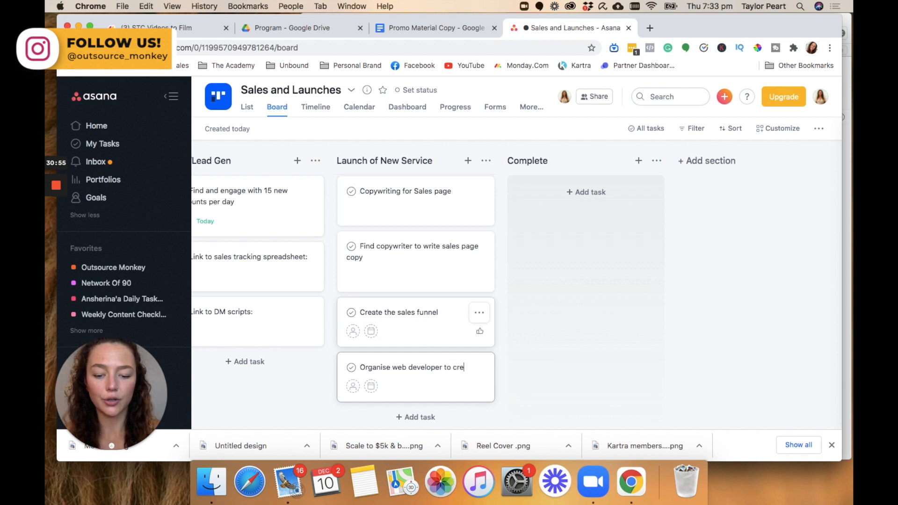
{"action": "type", "text": "ate sales funnl"}
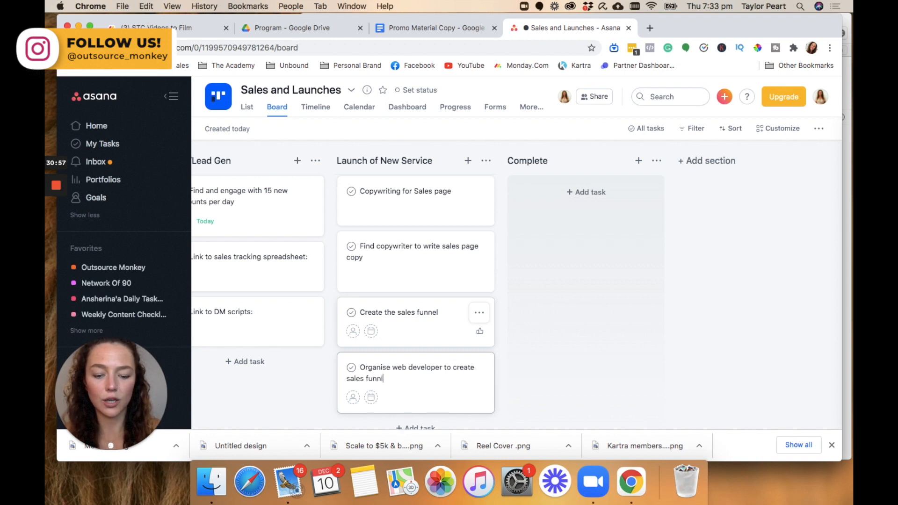
{"action": "key", "text": "BackSpace"}
{"action": "type", "text": "el"}
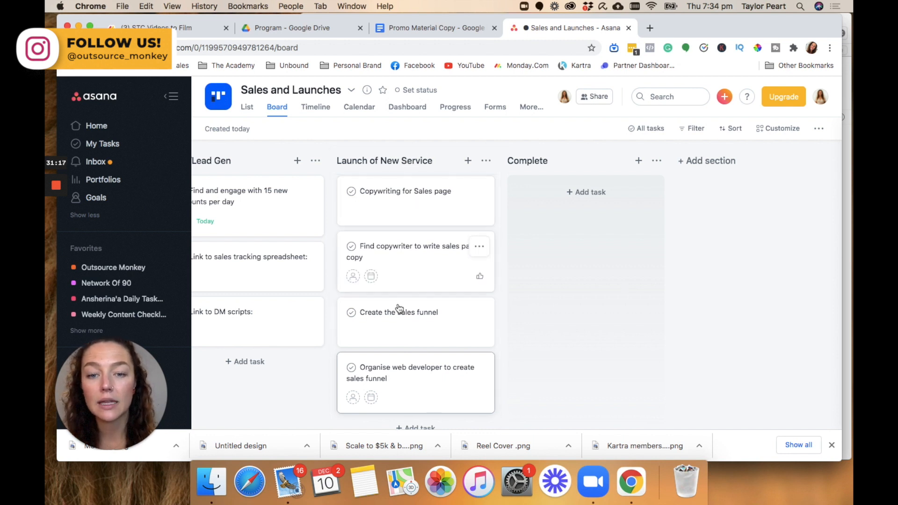
Rename the Complete section with the account owner's first name in possessive form, followed by "To Do's for Lauch".
{"action": "left_click", "coordinate": [555, 161]}
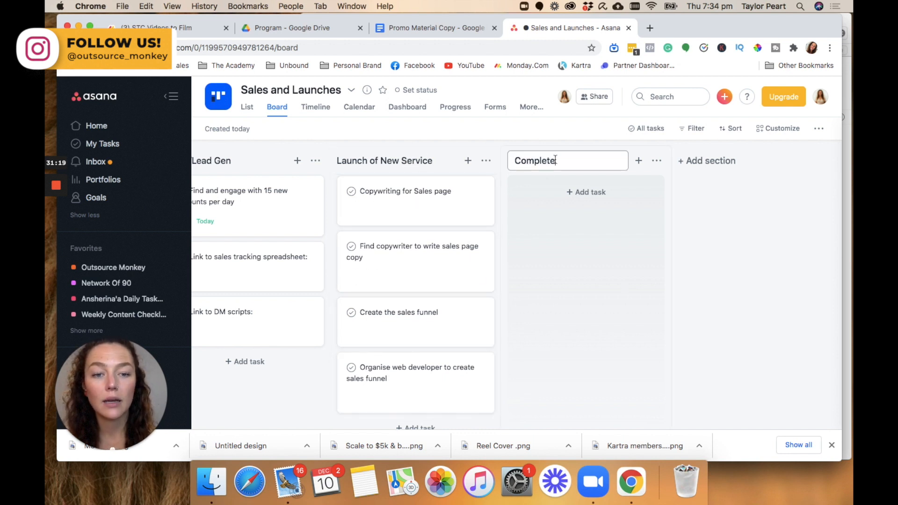
{"action": "double_click", "coordinate": [555, 160]}
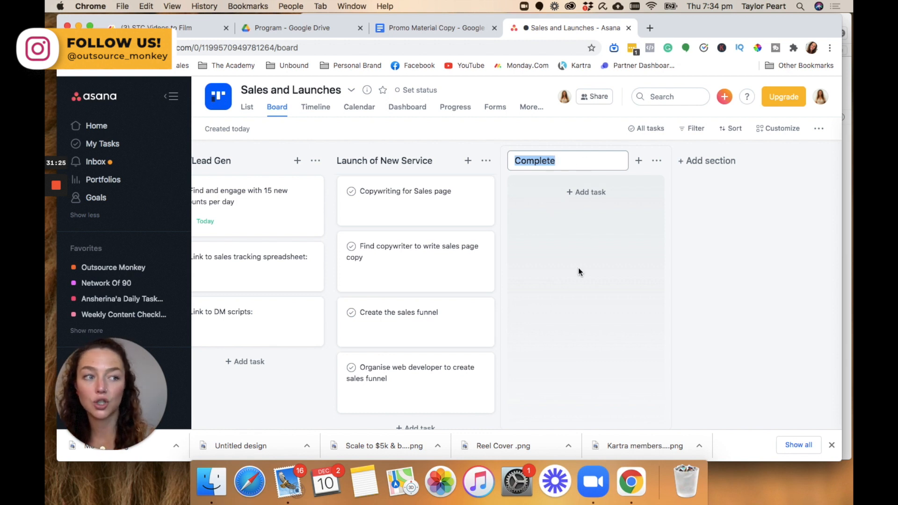
{"action": "type", "text": "Tay"}
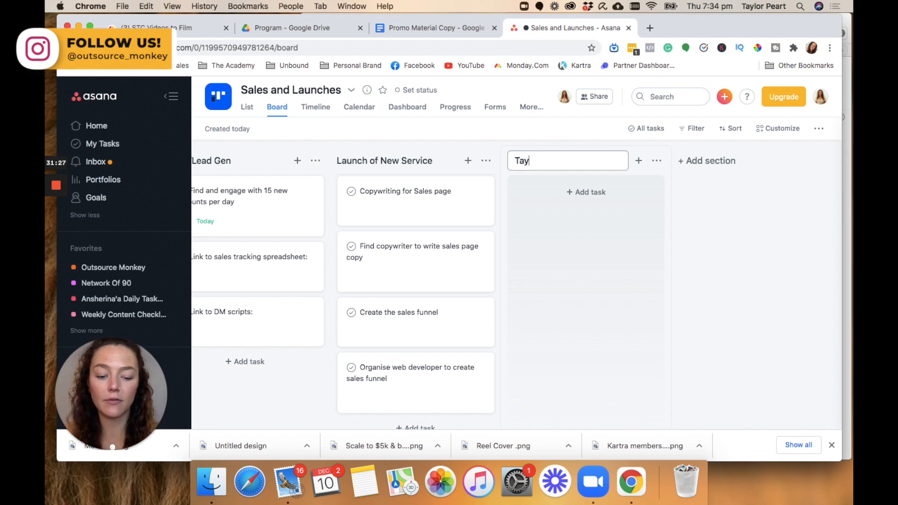
{"action": "type", "text": "lor's To Do"}
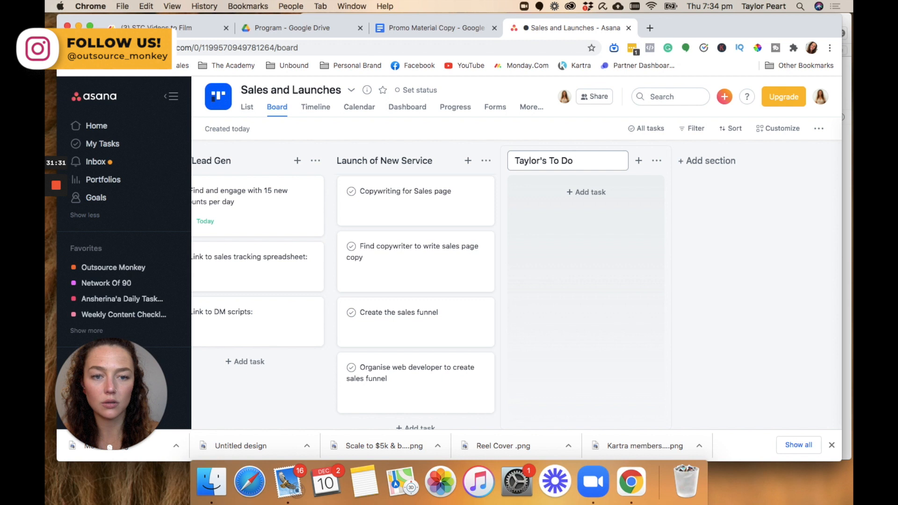
{"action": "type", "text": "'s "}
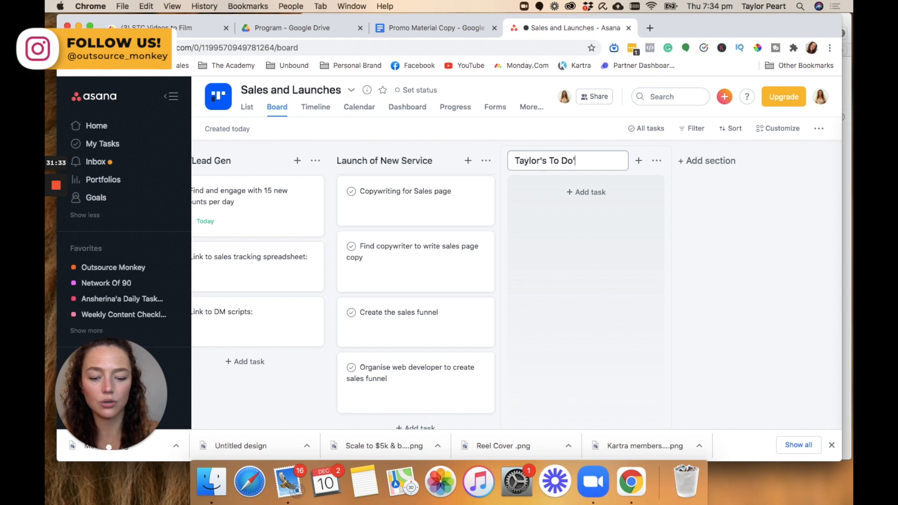
{"action": "type", "text": "for L"}
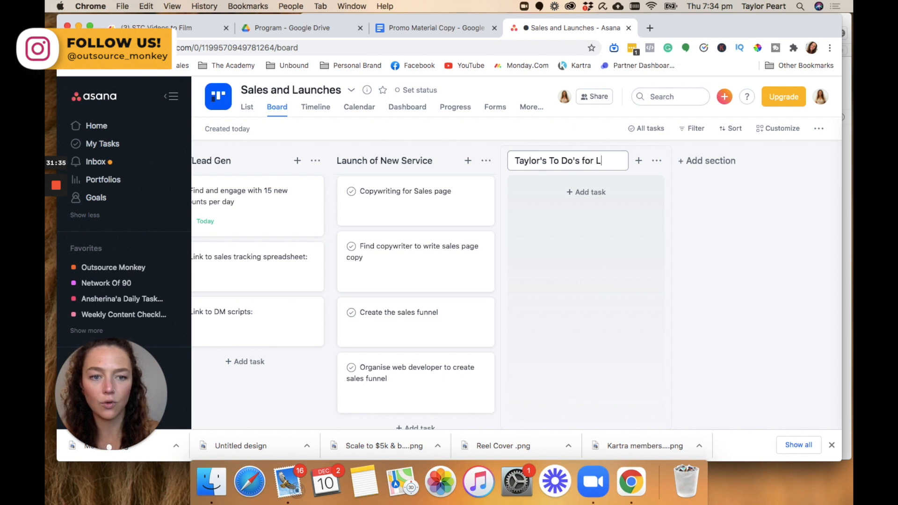
{"action": "type", "text": "auch"}
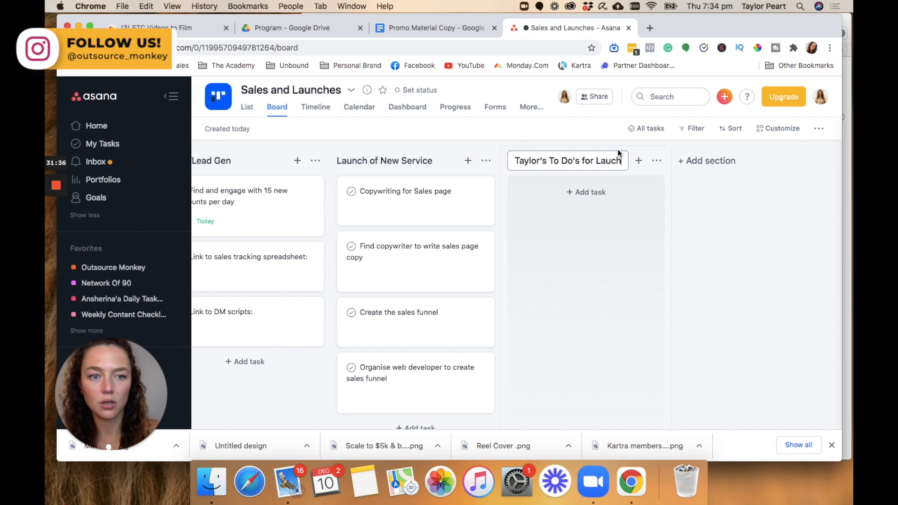
Add a new section named with the team member's first name in possessive form, followed by "To Do's for Launch".
{"action": "left_click", "coordinate": [706, 161]}
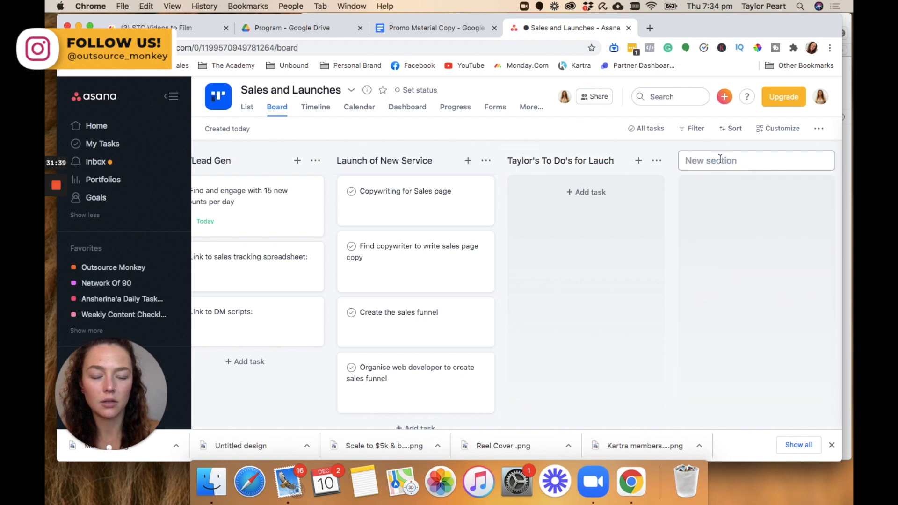
{"action": "type", "text": "Ansherina'"}
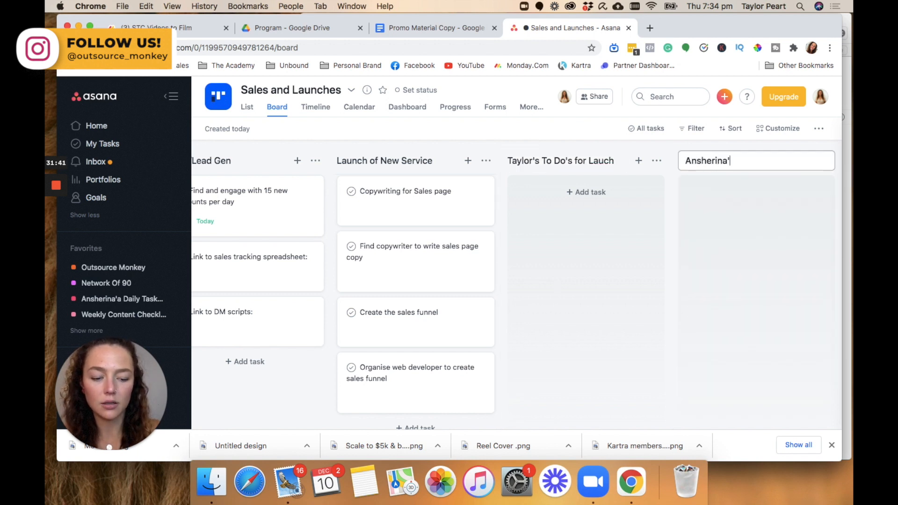
{"action": "type", "text": "s To Do"}
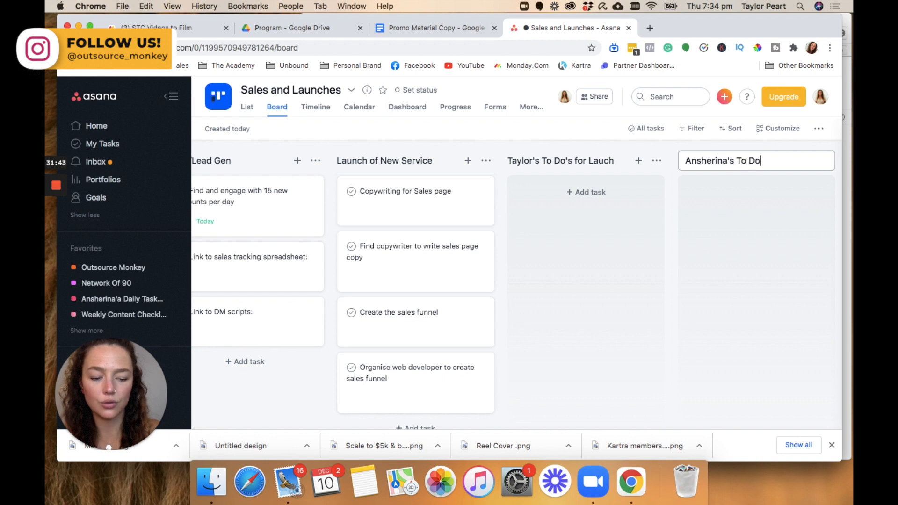
{"action": "type", "text": "'s for Launch"}
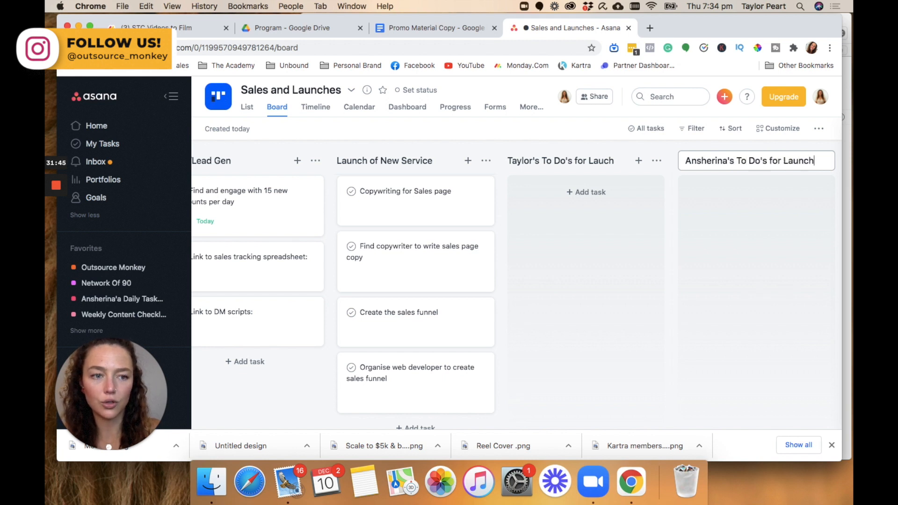
{"action": "key", "text": "Return"}
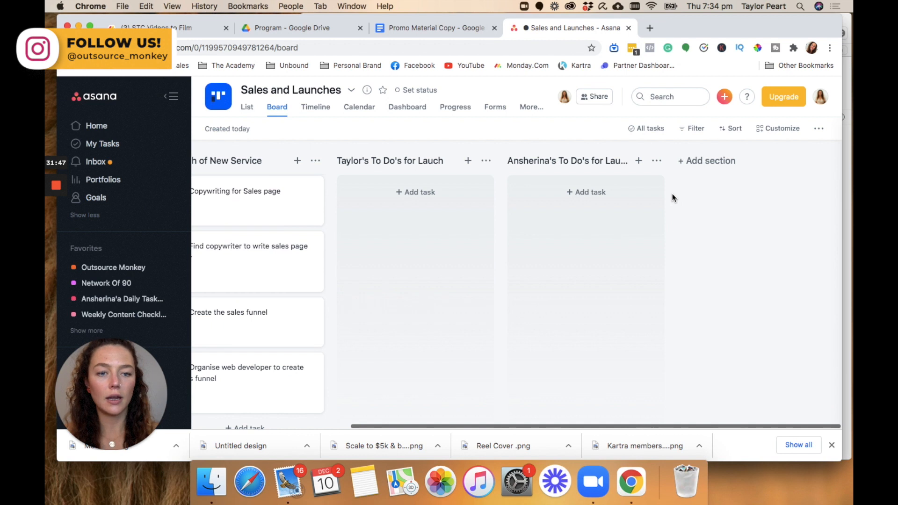
Add a section named "Completed" at the end of the Sales and Launches board.
{"action": "left_click", "coordinate": [720, 160]}
{"action": "type", "text": "Completed"}
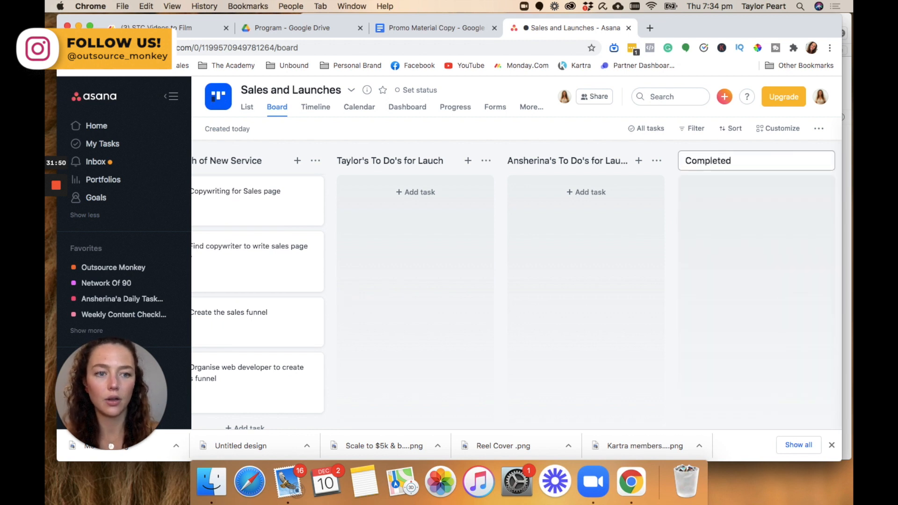
{"action": "key", "text": "Return"}
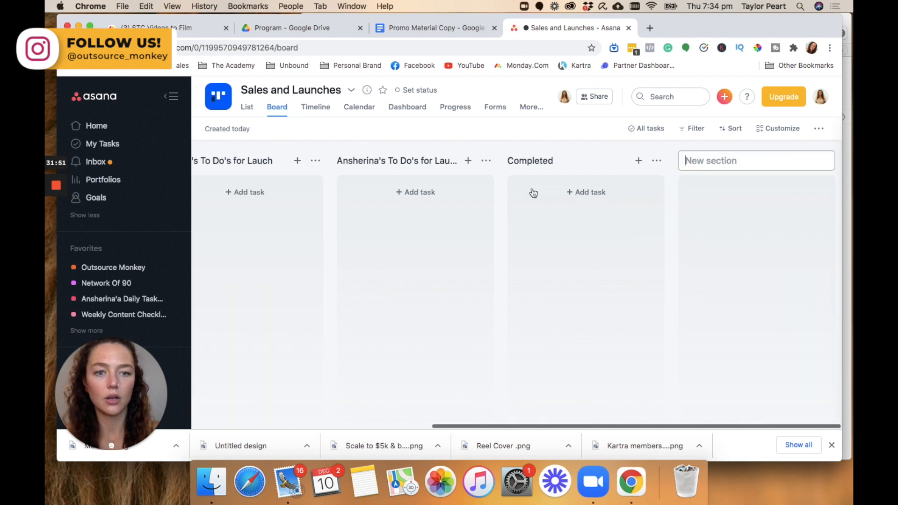
{"action": "scroll", "coordinate": [394, 226], "scroll_direction": "left", "scroll_amount": 3}
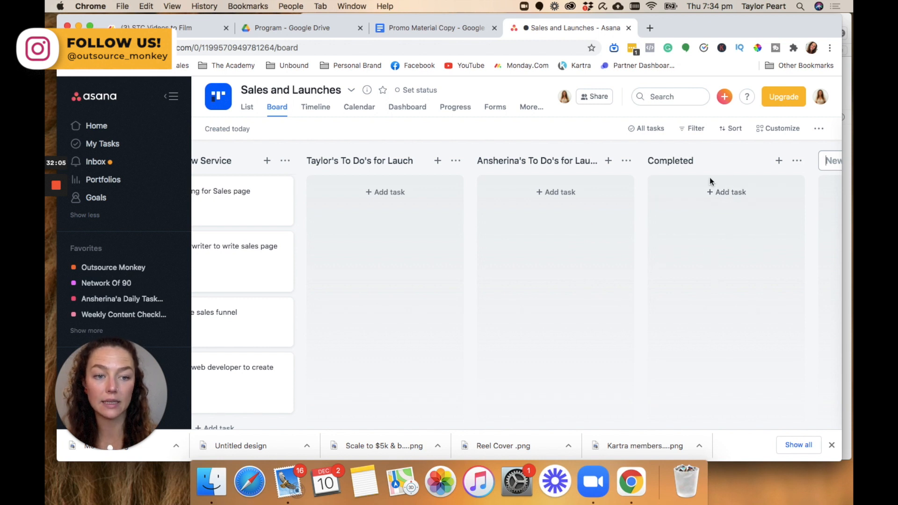
{"action": "scroll", "coordinate": [361, 312], "scroll_direction": "left", "scroll_amount": 5}
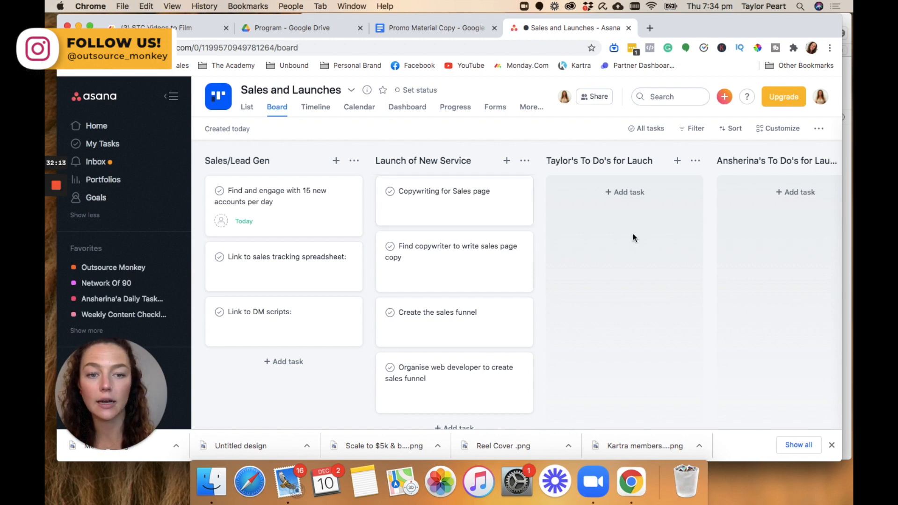
{"action": "scroll", "coordinate": [633, 234], "scroll_direction": "right", "scroll_amount": 5}
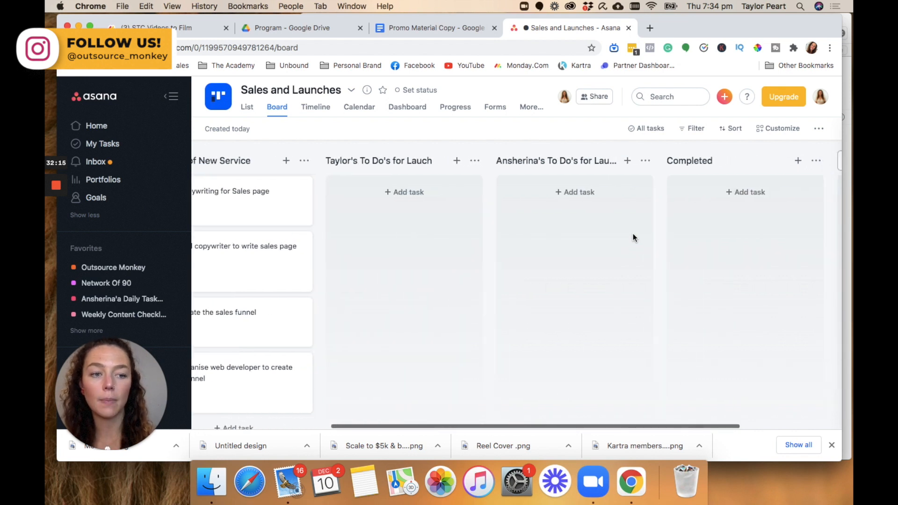
Add a section named "Warm Leads" after the Completed section on the Sales and Launches board.
{"action": "left_click", "coordinate": [798, 161]}
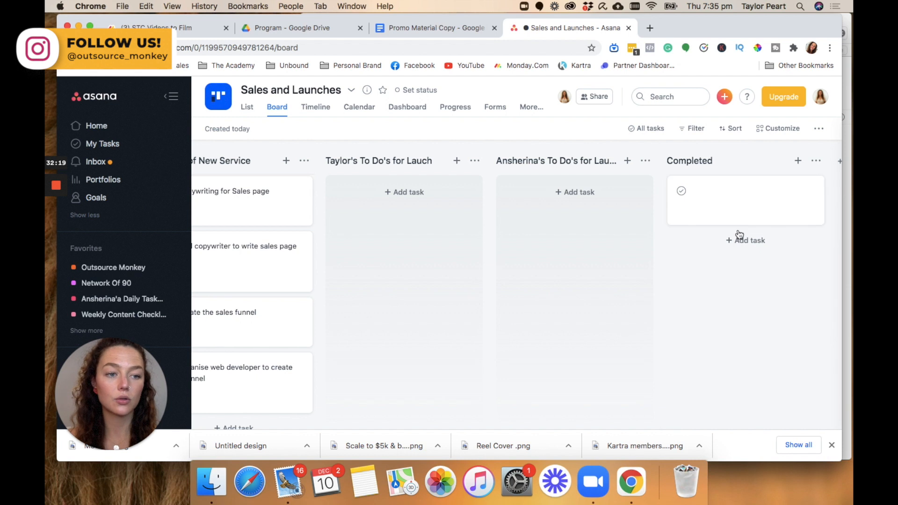
{"action": "scroll", "coordinate": [652, 307], "scroll_direction": "right", "scroll_amount": 5}
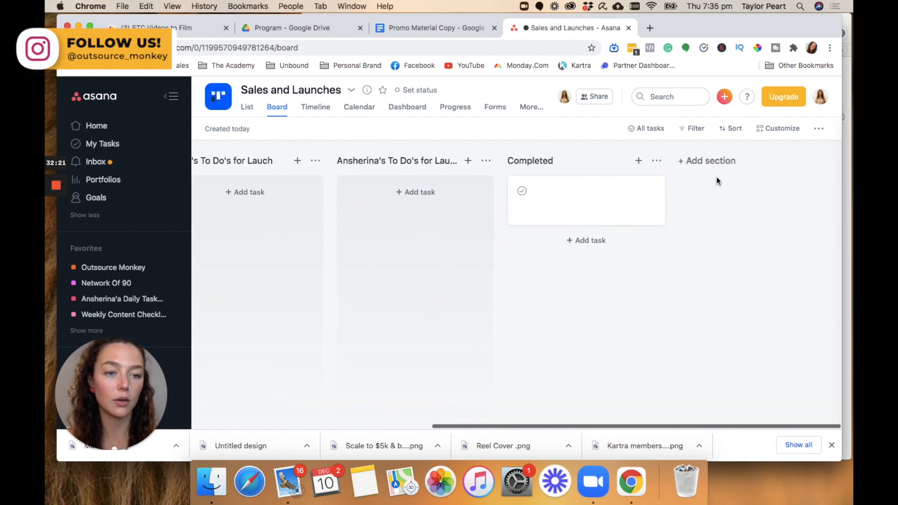
{"action": "left_click", "coordinate": [713, 161]}
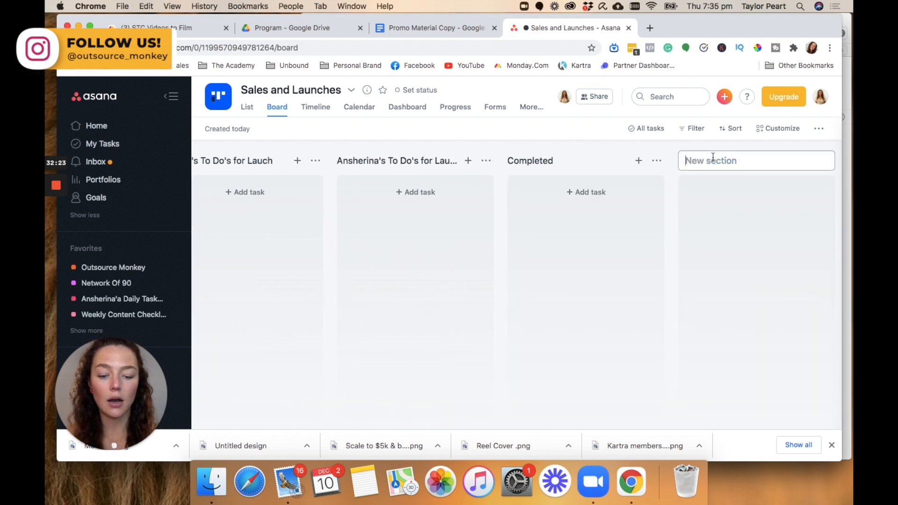
{"action": "type", "text": "Warm Le"}
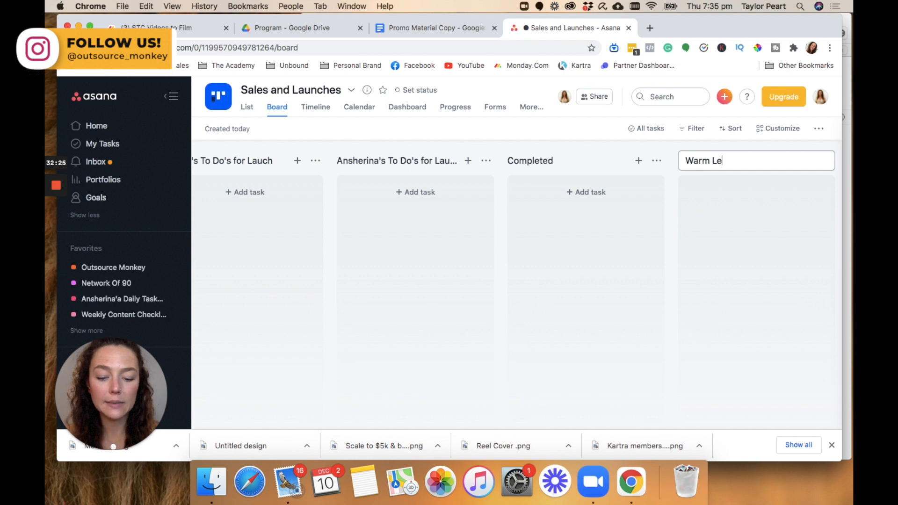
{"action": "type", "text": "ads"}
{"action": "key", "text": "Return"}
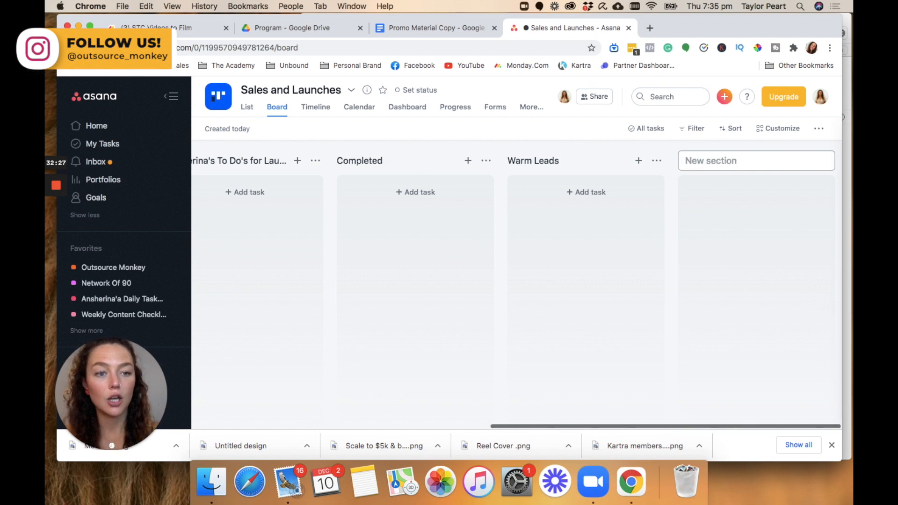
Add a task named "Name, IG" to the Warm Leads section.
{"action": "left_click", "coordinate": [589, 192]}
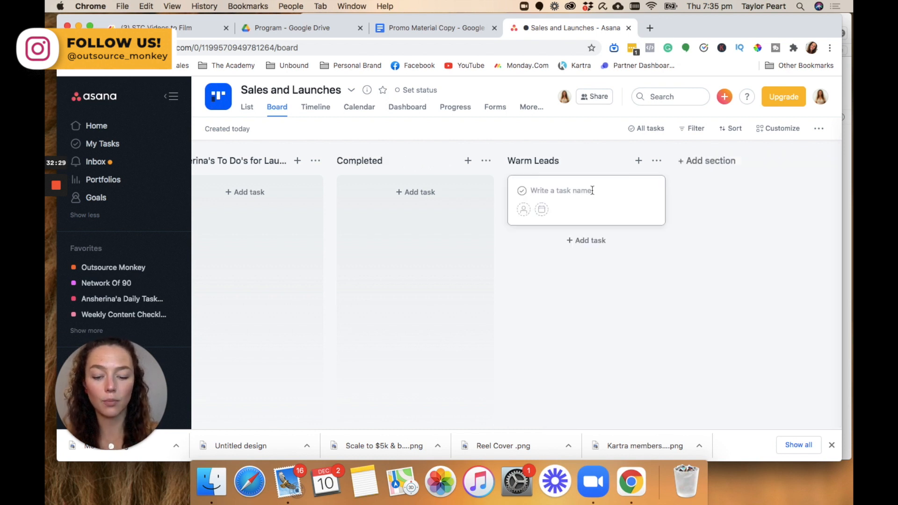
{"action": "type", "text": "Nam"}
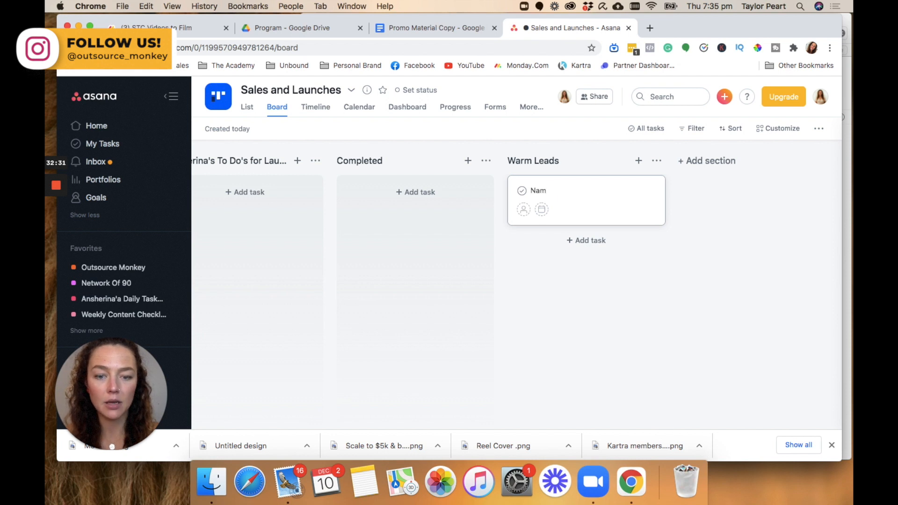
{"action": "type", "text": "e"}
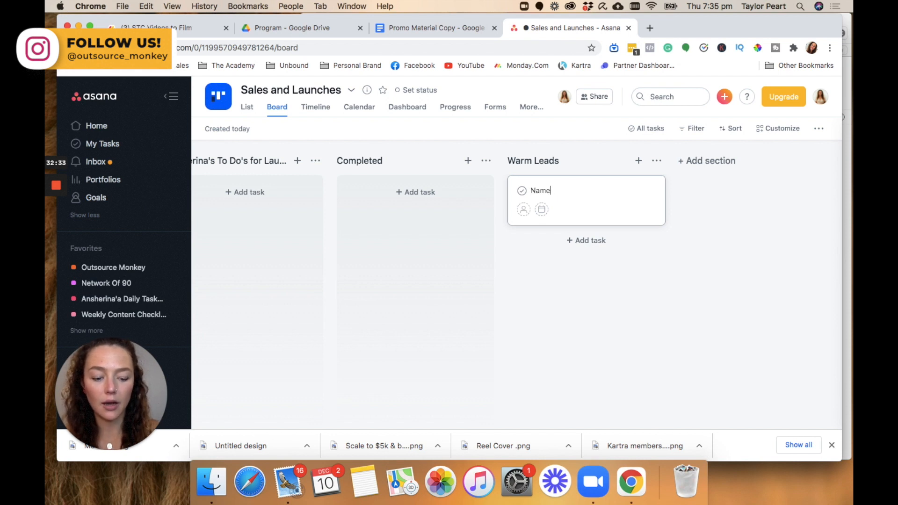
{"action": "type", "text": ", IG"}
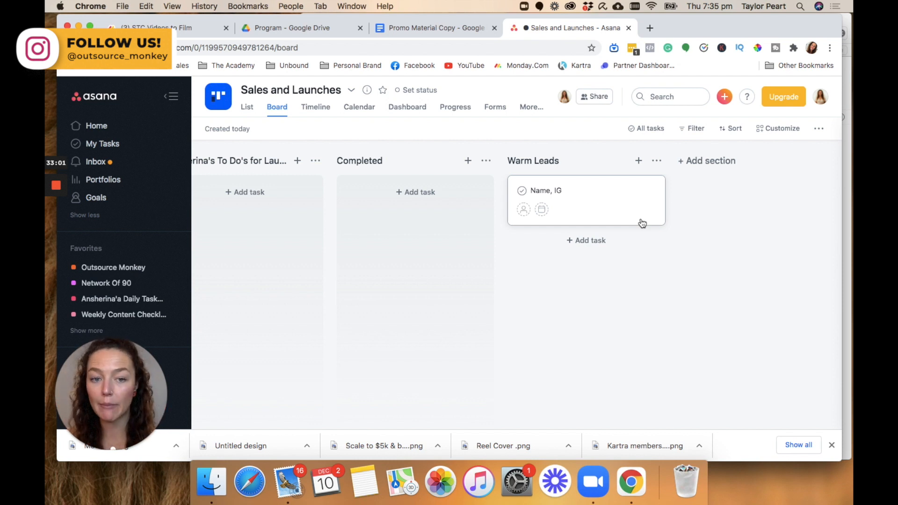
Create a blank project named "TV HQ" with Board as its default view.
{"action": "scroll", "coordinate": [485, 241], "scroll_direction": "left", "scroll_amount": 10}
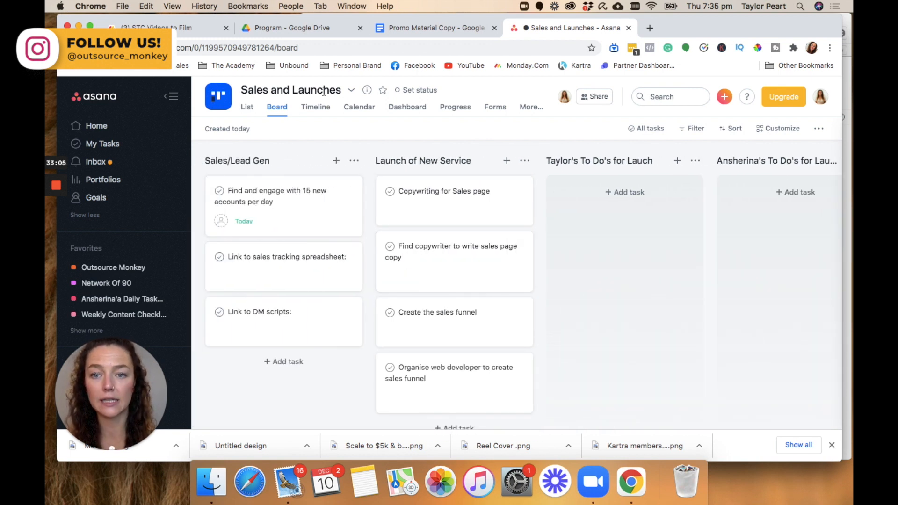
{"action": "left_click", "coordinate": [146, 124]}
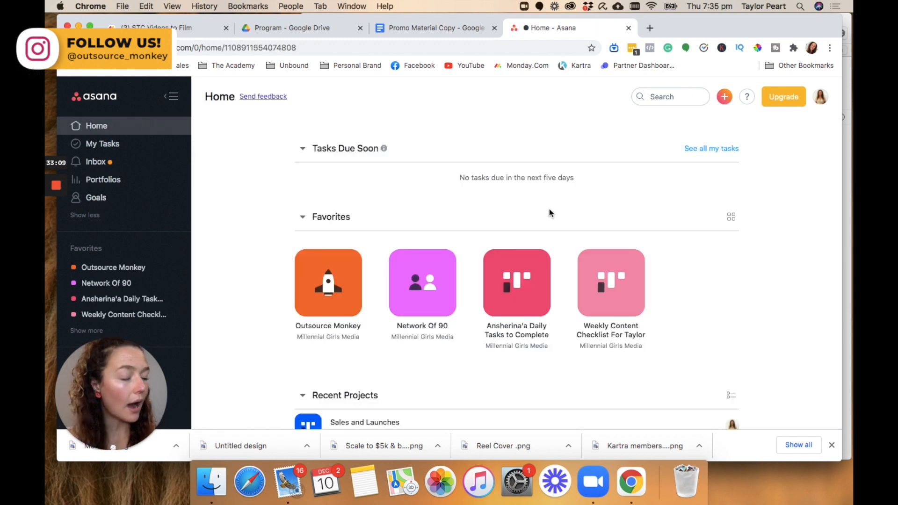
{"action": "left_click", "coordinate": [724, 98]}
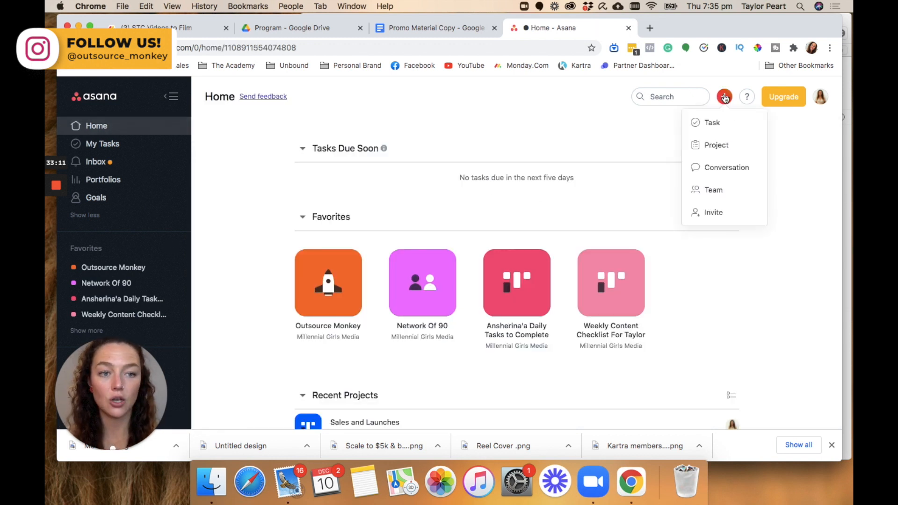
{"action": "left_click", "coordinate": [723, 149]}
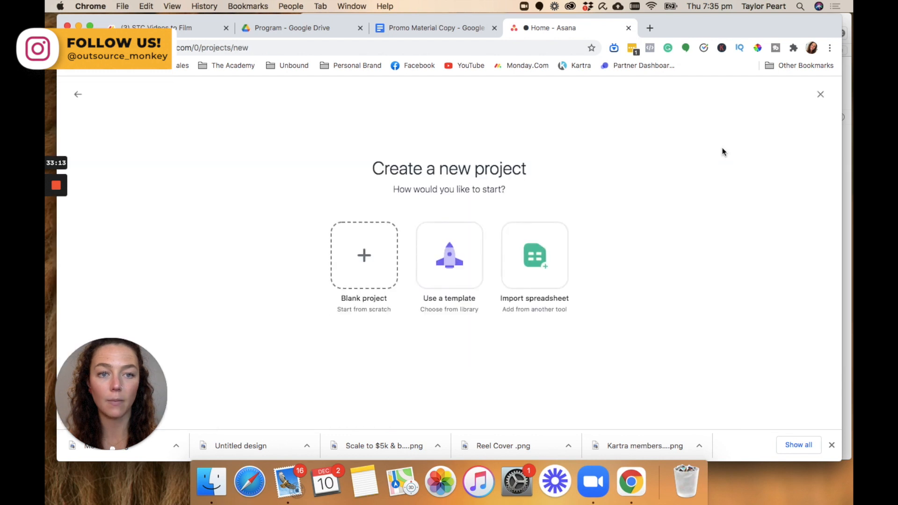
{"action": "left_click", "coordinate": [364, 254]}
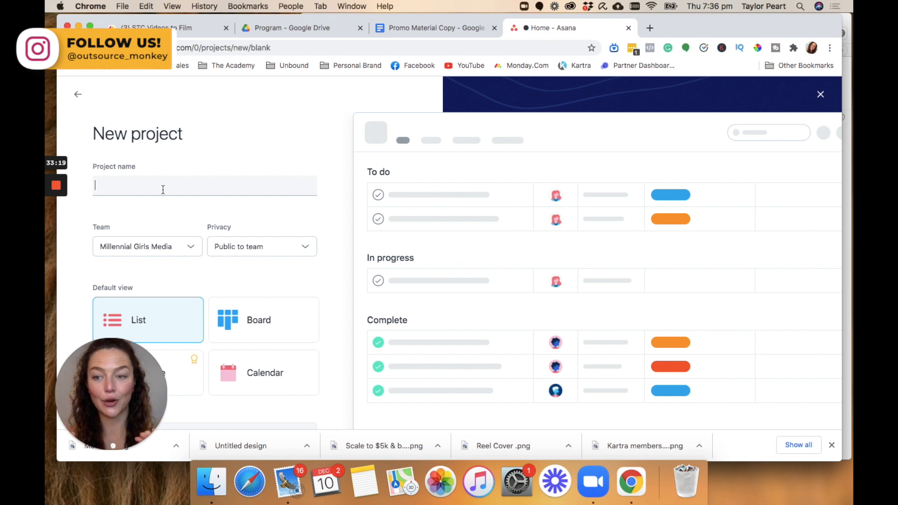
{"action": "type", "text": "TV"}
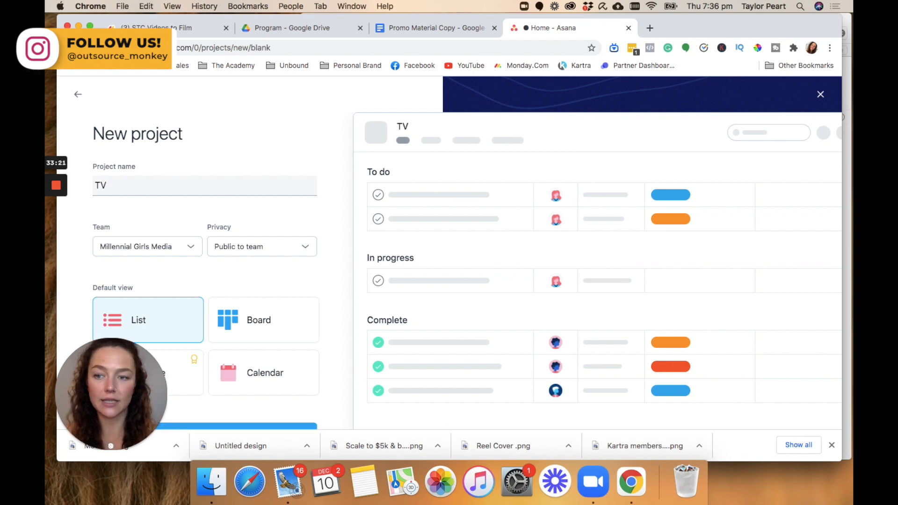
{"action": "type", "text": " HQ"}
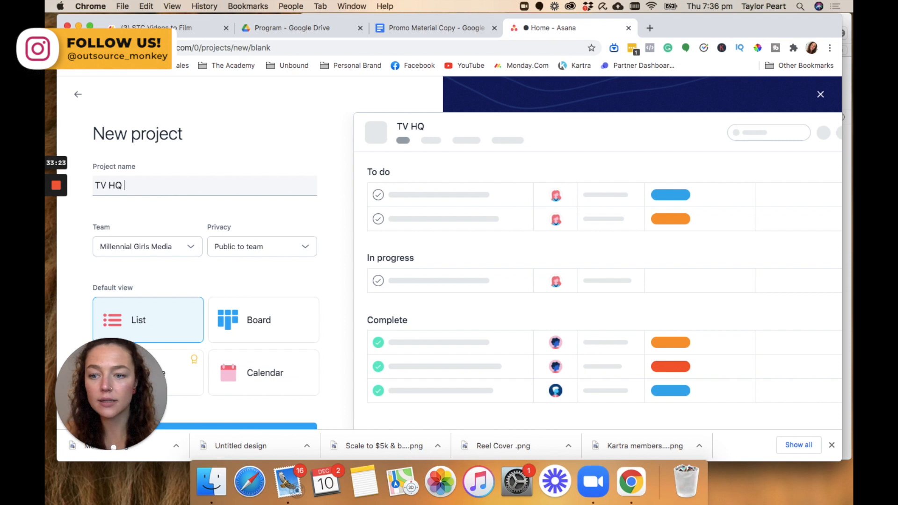
{"action": "left_click", "coordinate": [271, 318]}
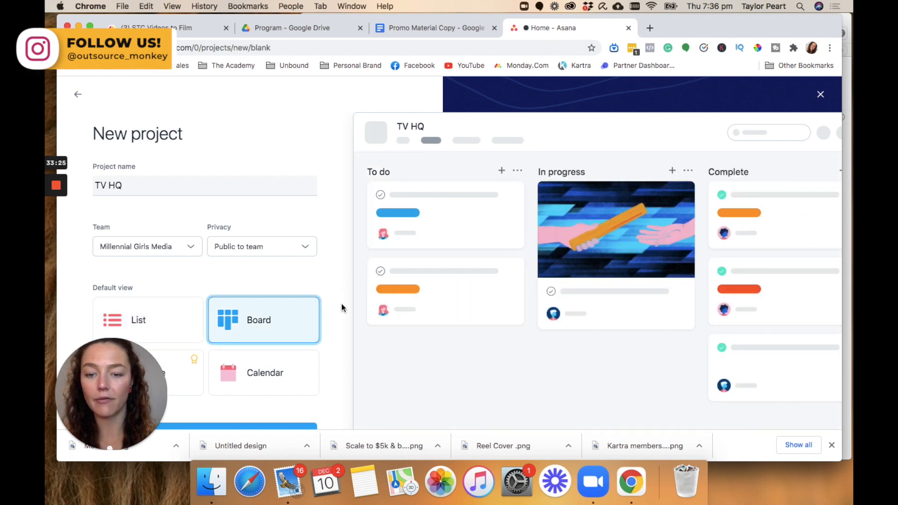
{"action": "scroll", "coordinate": [342, 308], "scroll_direction": "down", "scroll_amount": 3}
{"action": "left_click", "coordinate": [212, 383]}
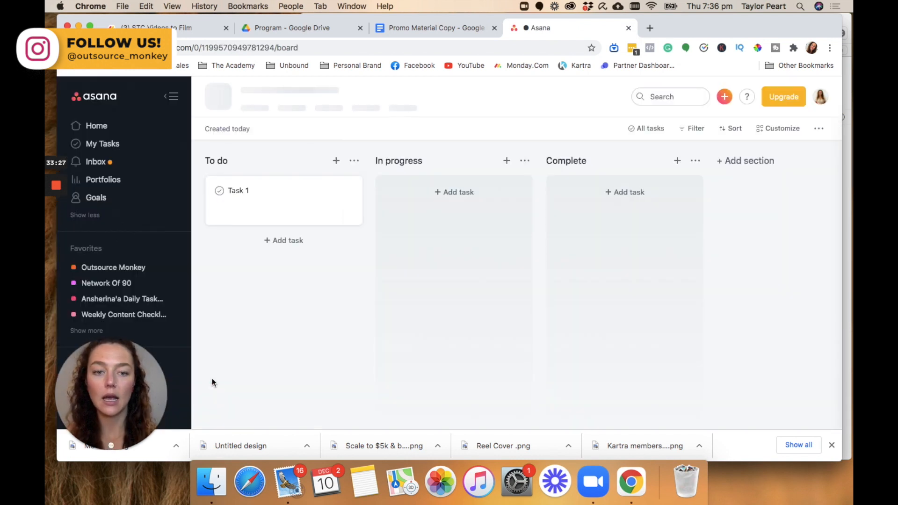
Rename the To do section of the TV HQ board as "Passwords".
{"action": "left_click", "coordinate": [249, 164]}
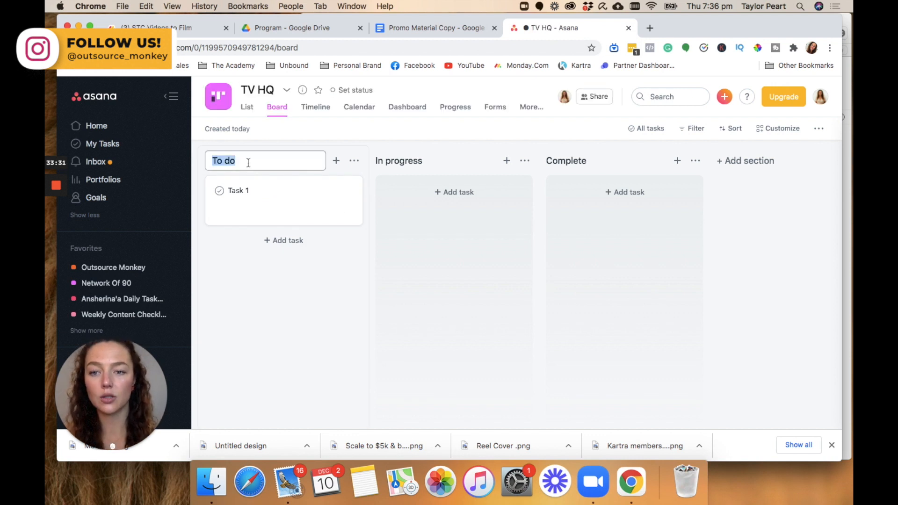
{"action": "type", "text": "Pass"}
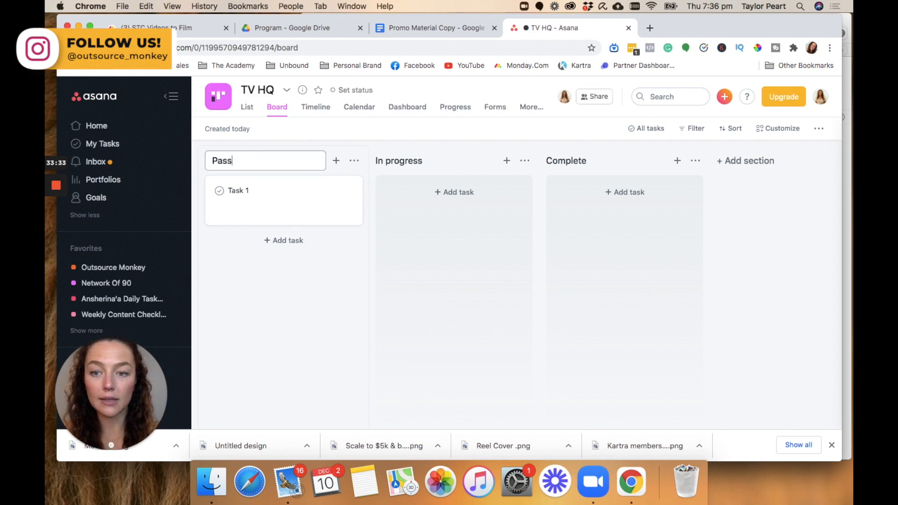
{"action": "type", "text": "words"}
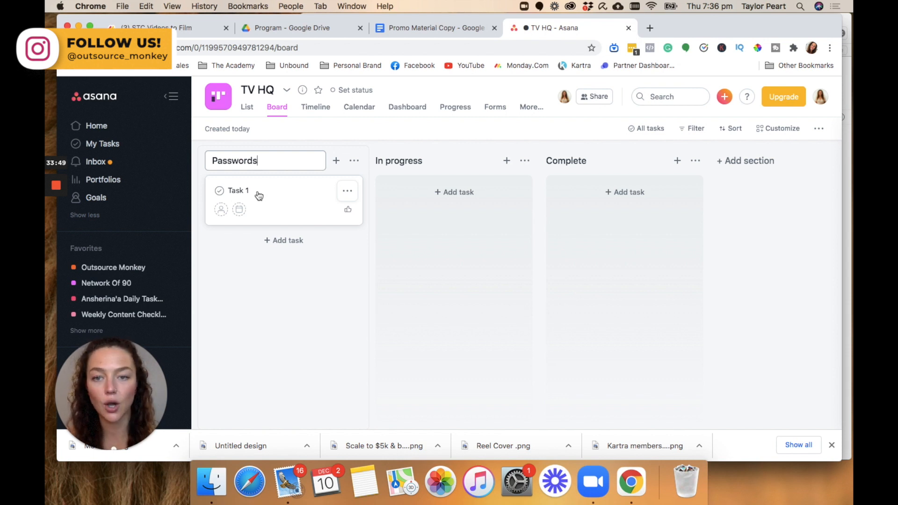
Rename the In progress section as "Links to all funnels/webpages".
{"action": "left_click", "coordinate": [403, 162]}
{"action": "key", "text": "alt+shift+Left"}
{"action": "key", "text": "alt+shift+Left"}
{"action": "type", "text": "L"}
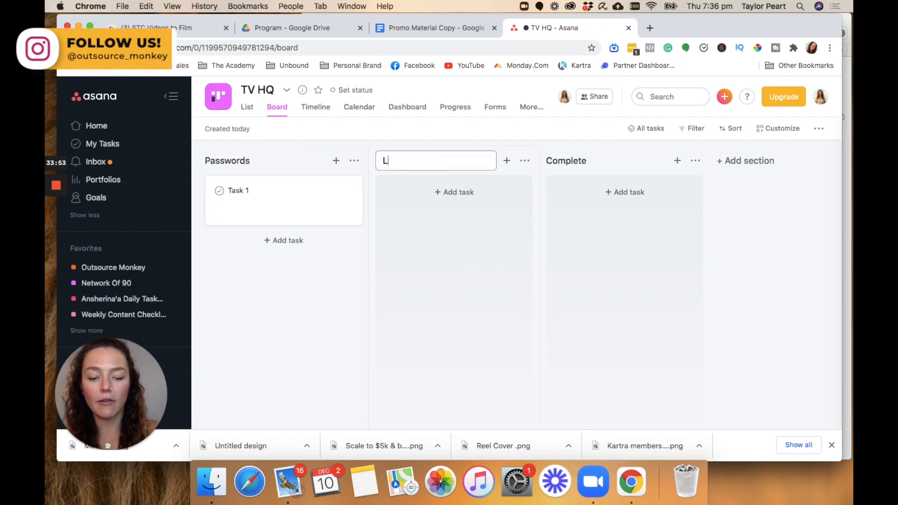
{"action": "type", "text": "inks to al"}
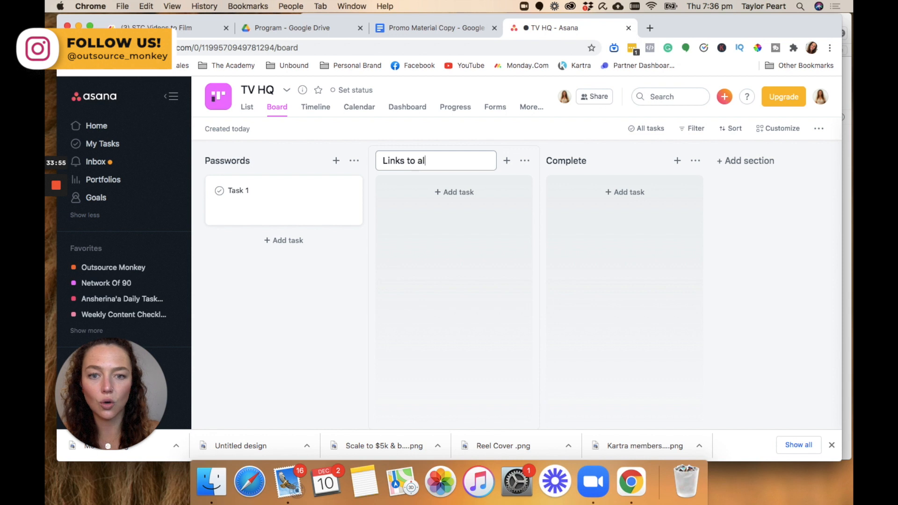
{"action": "type", "text": "l funnels "}
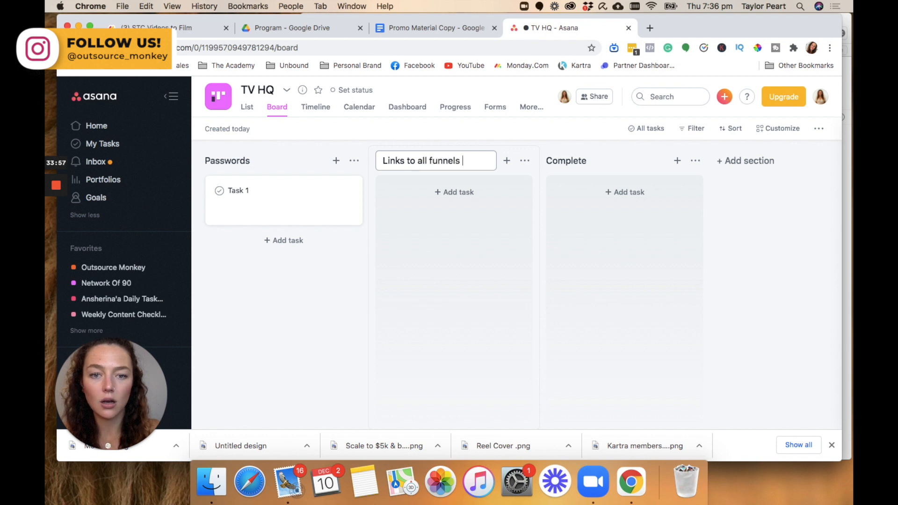
{"action": "type", "text": "/ web"}
{"action": "key", "text": "BackSpace"}
{"action": "key", "text": "BackSpace"}
{"action": "key", "text": "BackSpace"}
{"action": "key", "text": "BackSpace"}
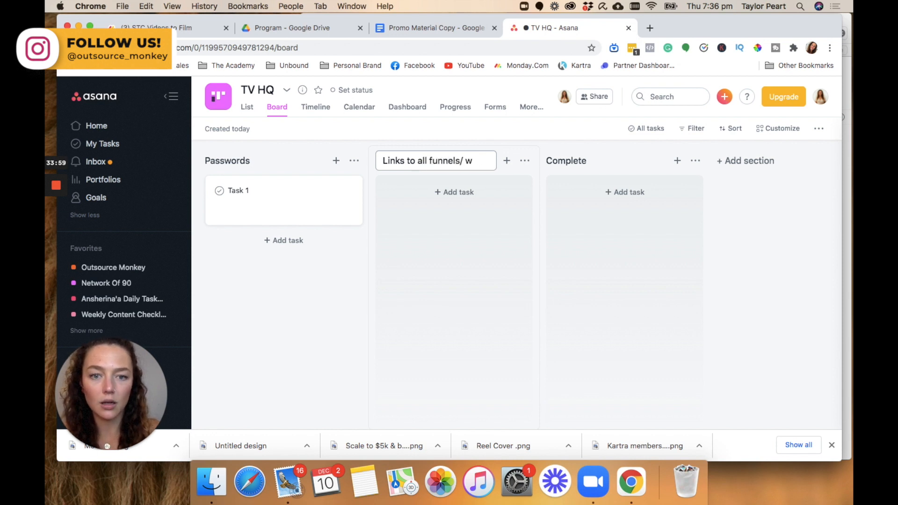
{"action": "type", "text": "webpages"}
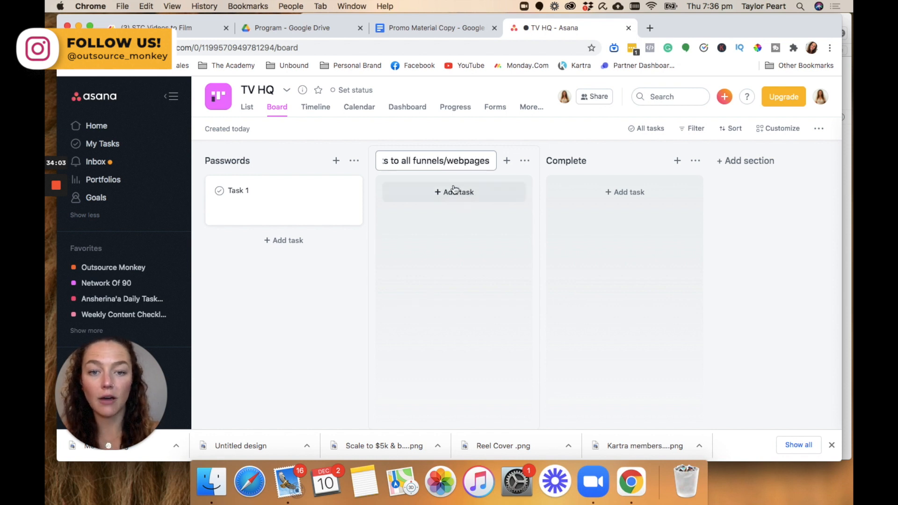
{"action": "left_click", "coordinate": [370, 232]}
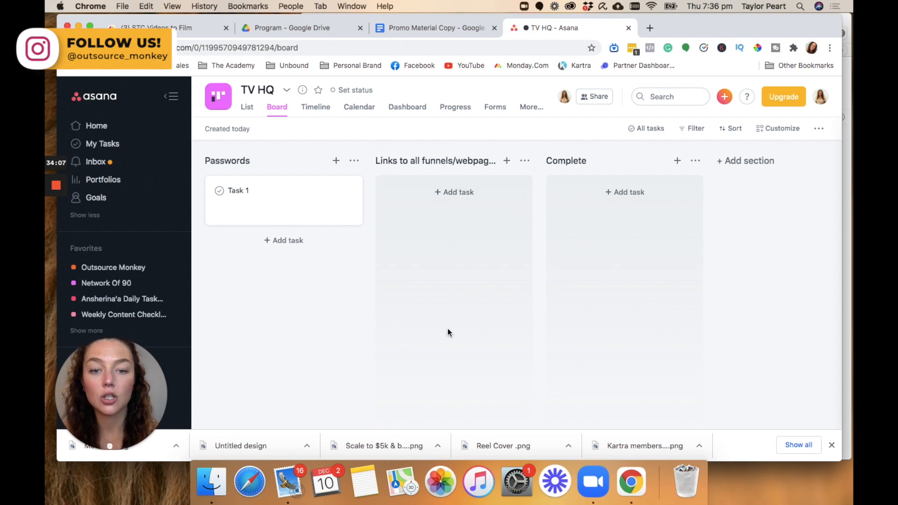
Rename the Complete section of the TV HQ board as "SOP's/Training Docs".
{"action": "left_click", "coordinate": [596, 160]}
{"action": "double_click", "coordinate": [596, 161]}
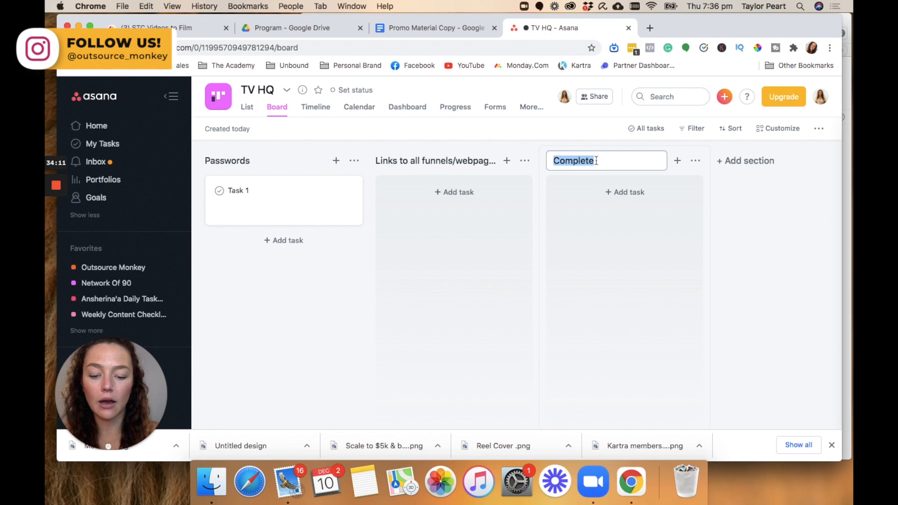
{"action": "type", "text": "SOP's"}
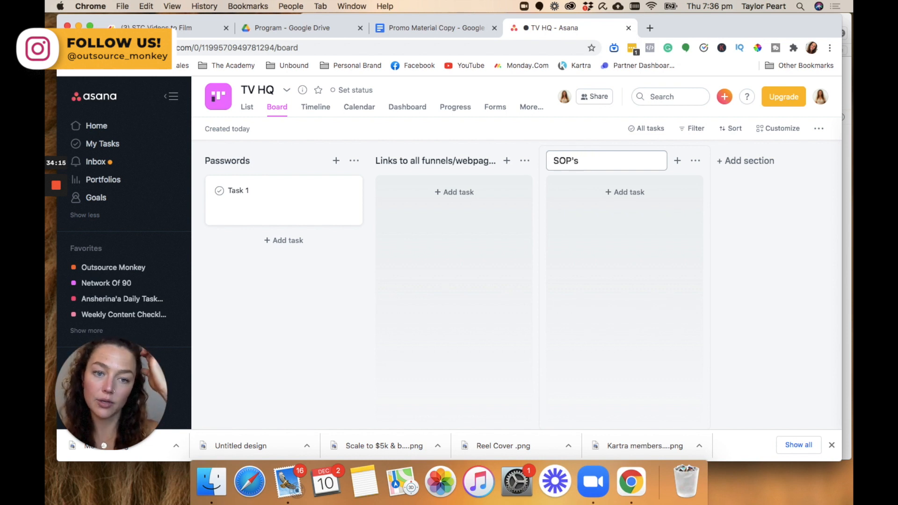
{"action": "type", "text": "/T"}
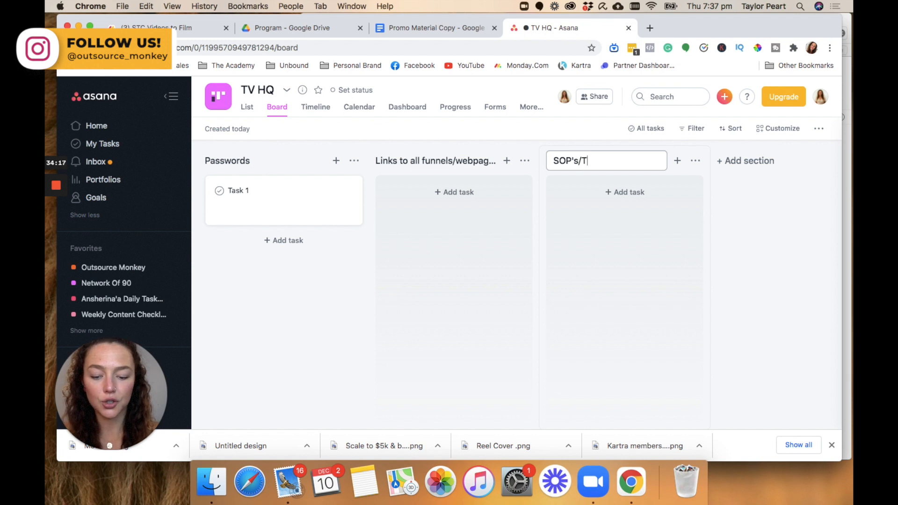
{"action": "type", "text": "raining Videos"}
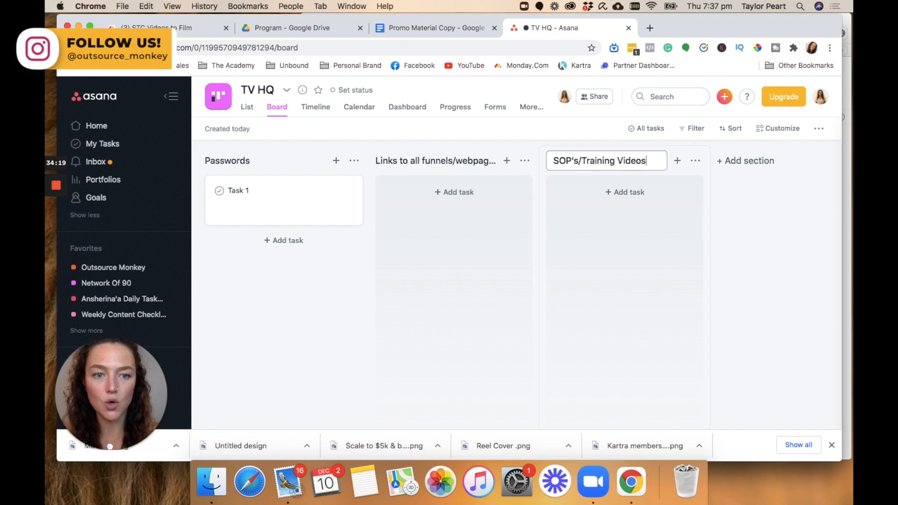
{"action": "key", "text": "BackSpace"}
{"action": "key", "text": "BackSpace"}
{"action": "key", "text": "BackSpace"}
{"action": "key", "text": "BackSpace"}
{"action": "key", "text": "BackSpace"}
{"action": "key", "text": "BackSpace"}
{"action": "type", "text": "Docs"}
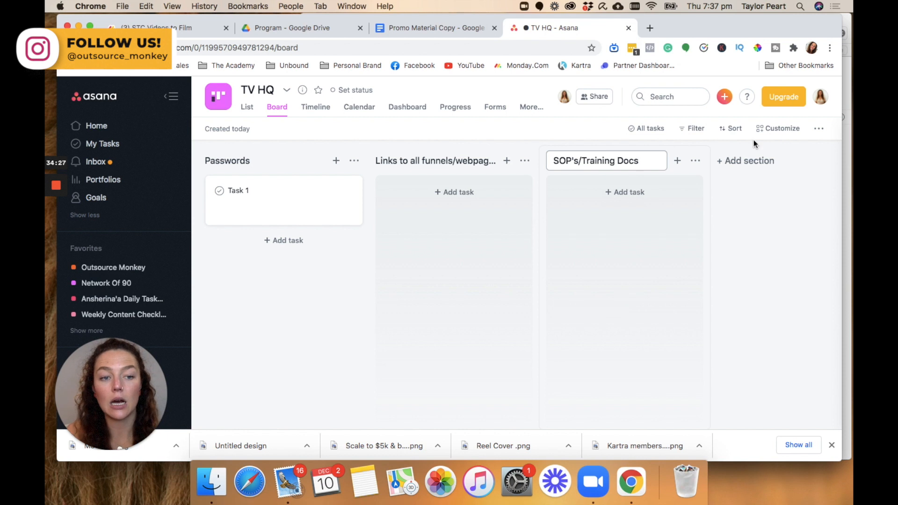
Add a new section named "Online Course Details" after the SOP's/Training Docs section of the TV HQ board.
{"action": "left_click", "coordinate": [755, 161]}
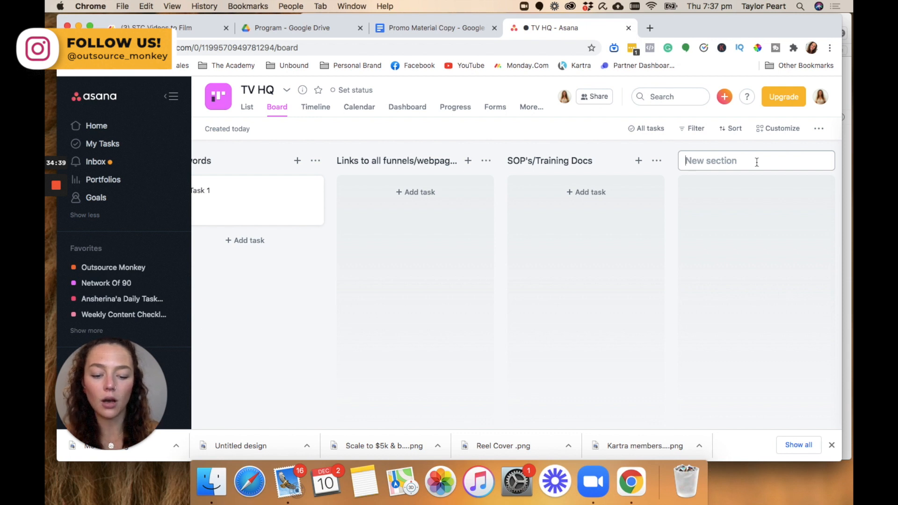
{"action": "type", "text": "Onlie"}
{"action": "key", "text": "BackSpace"}
{"action": "key", "text": "BackSpace"}
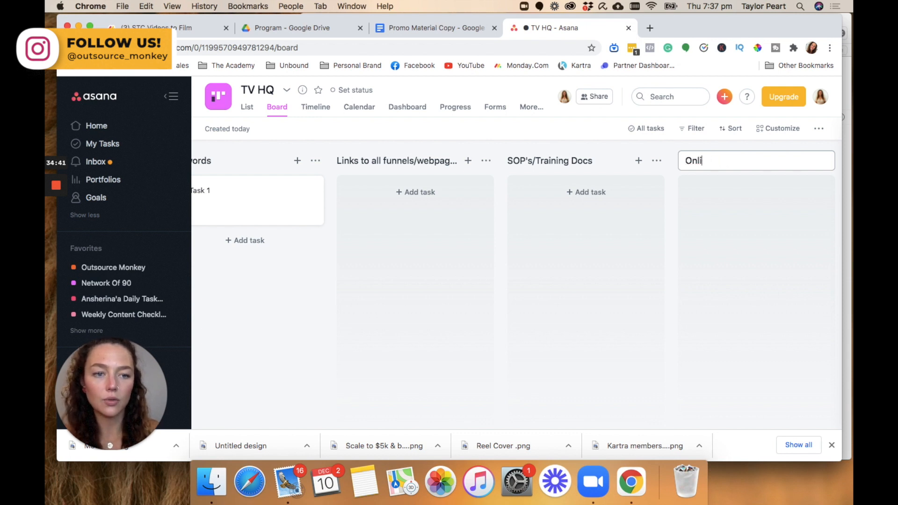
{"action": "type", "text": "ne Course"}
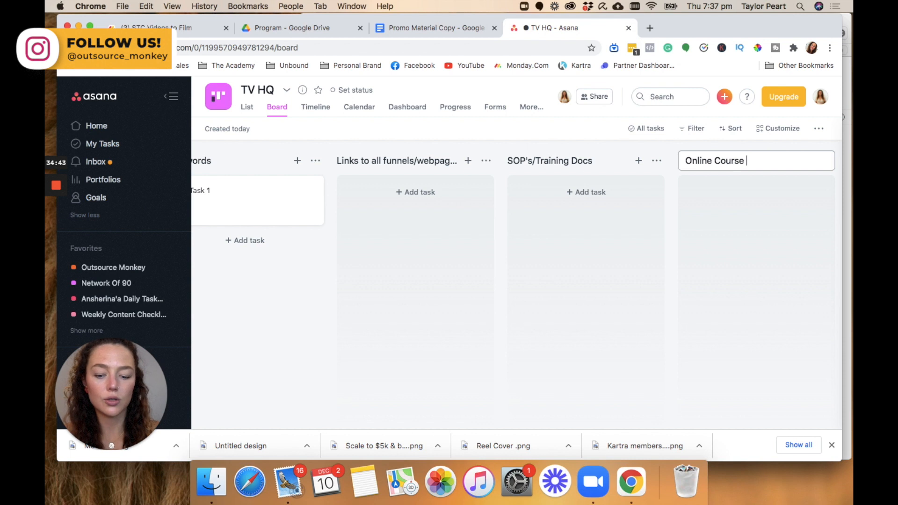
{"action": "type", "text": " Details"}
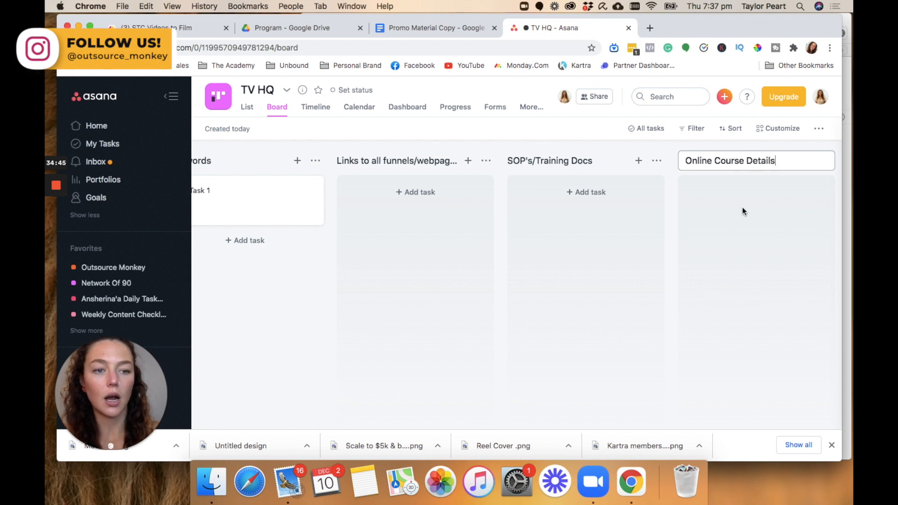
{"action": "left_click", "coordinate": [746, 217]}
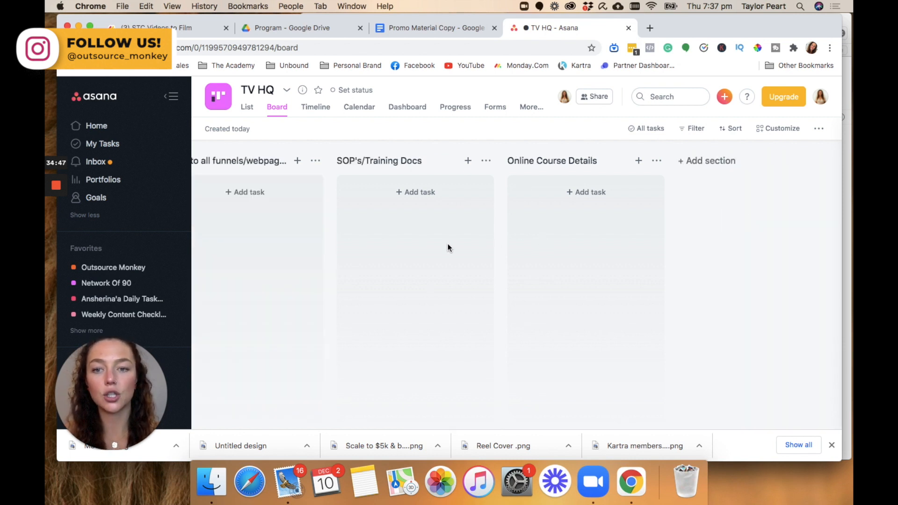
{"action": "scroll", "coordinate": [448, 245], "scroll_direction": "left", "scroll_amount": 5}
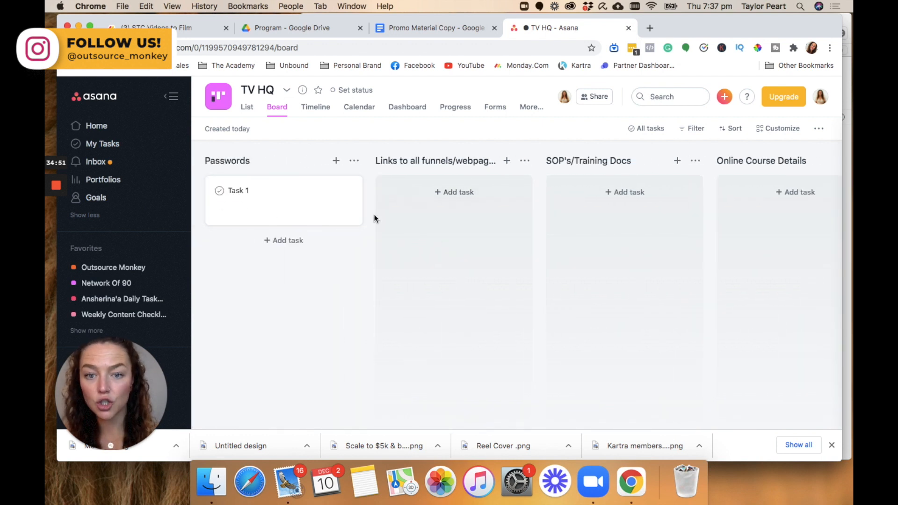
{"action": "scroll", "coordinate": [434, 192], "scroll_direction": "right", "scroll_amount": 3}
{"action": "scroll", "coordinate": [433, 193], "scroll_direction": "left", "scroll_amount": 3}
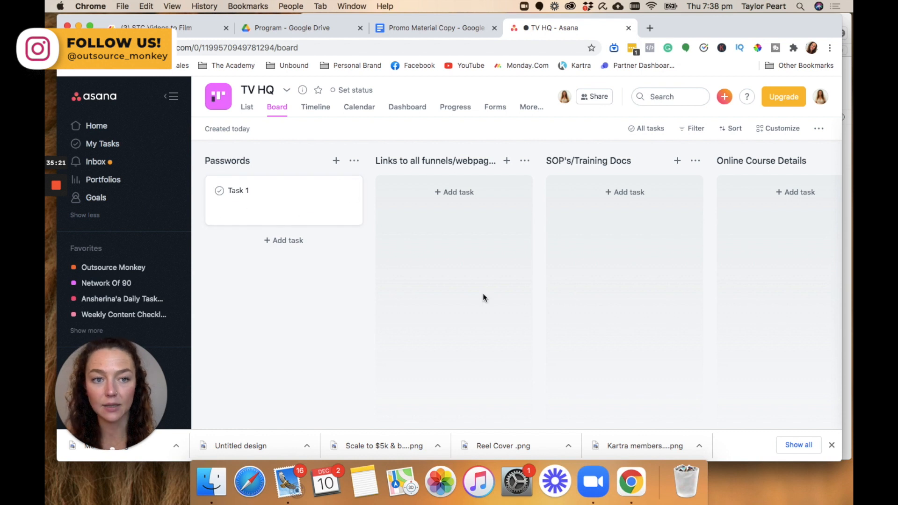
Open the Home page and look through the favorite projects and the full list of recent projects.
{"action": "left_click", "coordinate": [118, 129]}
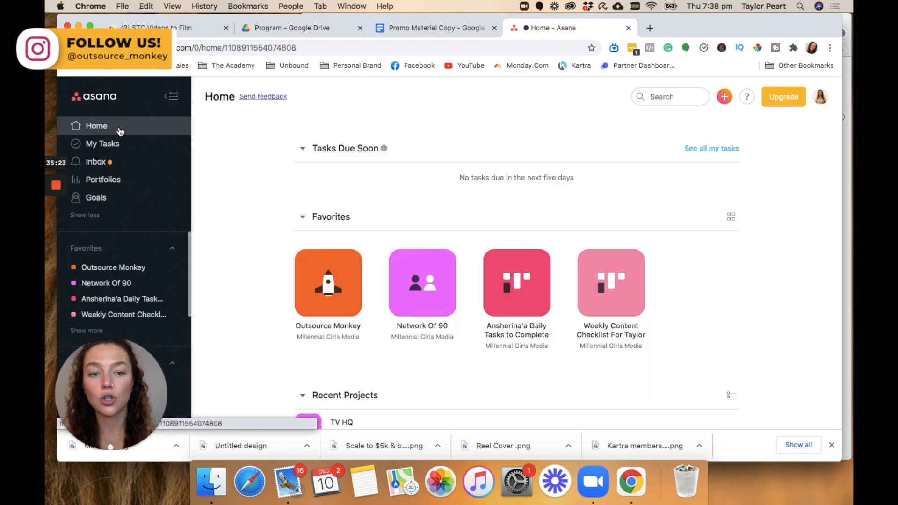
{"action": "scroll", "coordinate": [267, 261], "scroll_direction": "down", "scroll_amount": 5}
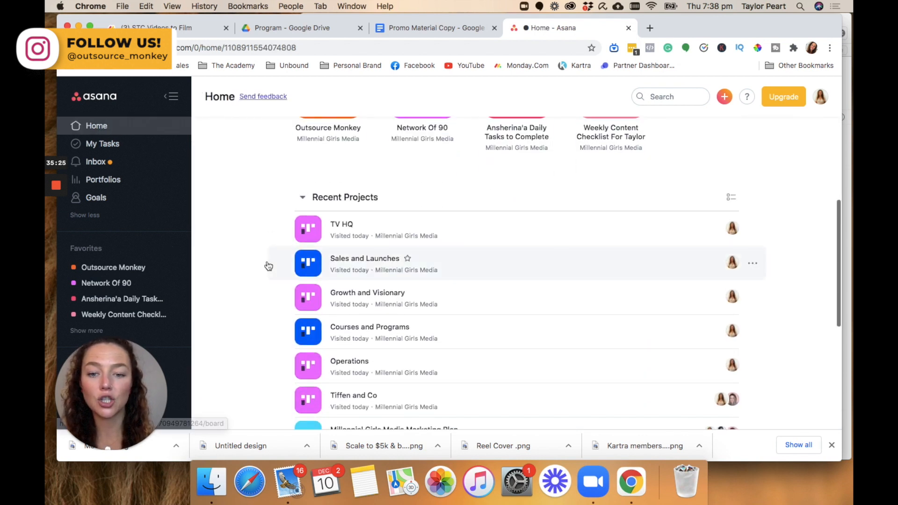
{"action": "scroll", "coordinate": [268, 266], "scroll_direction": "down", "scroll_amount": 4}
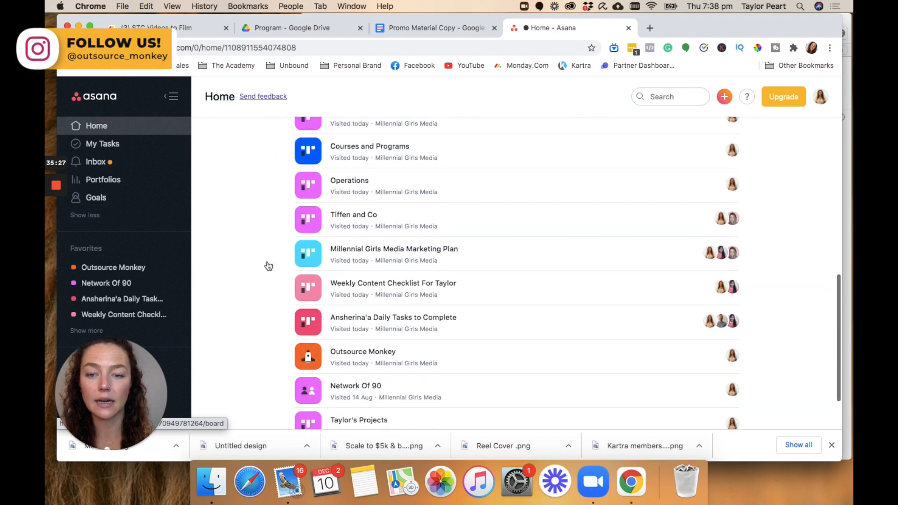
{"action": "scroll", "coordinate": [268, 266], "scroll_direction": "up", "scroll_amount": 3}
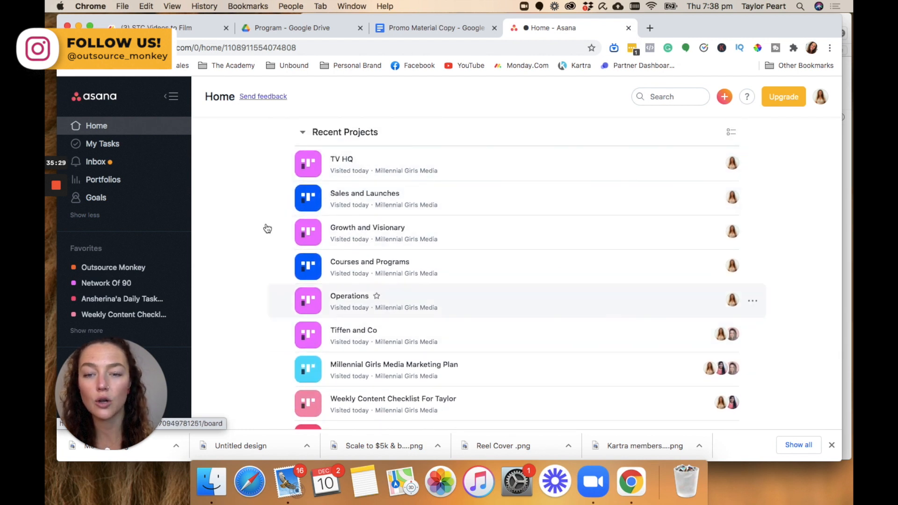
{"action": "scroll", "coordinate": [269, 211], "scroll_direction": "up", "scroll_amount": 2}
{"action": "scroll", "coordinate": [269, 192], "scroll_direction": "up", "scroll_amount": 4}
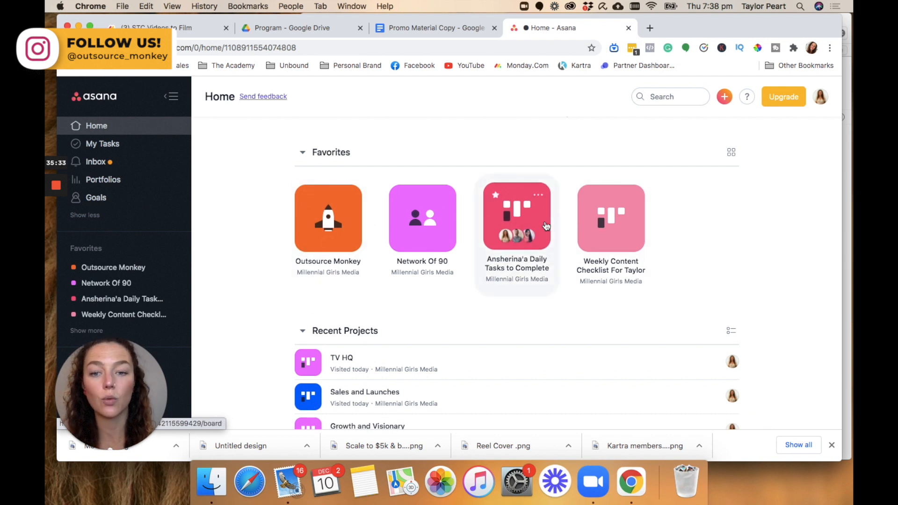
{"action": "scroll", "coordinate": [231, 304], "scroll_direction": "down", "scroll_amount": 8}
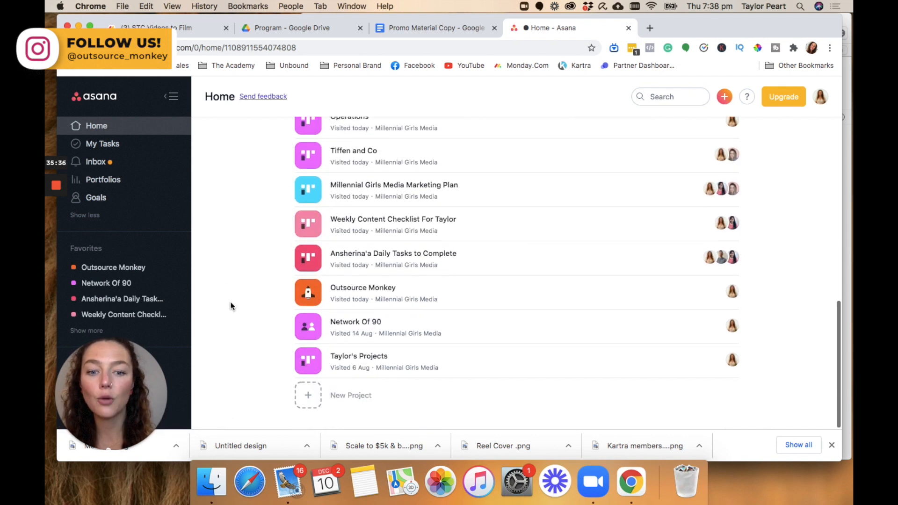
{"action": "scroll", "coordinate": [230, 302], "scroll_direction": "up", "scroll_amount": 8}
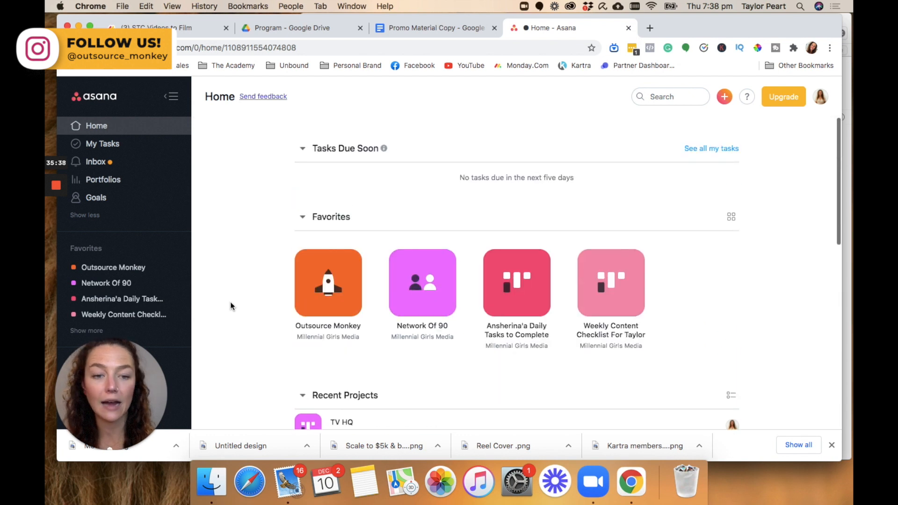